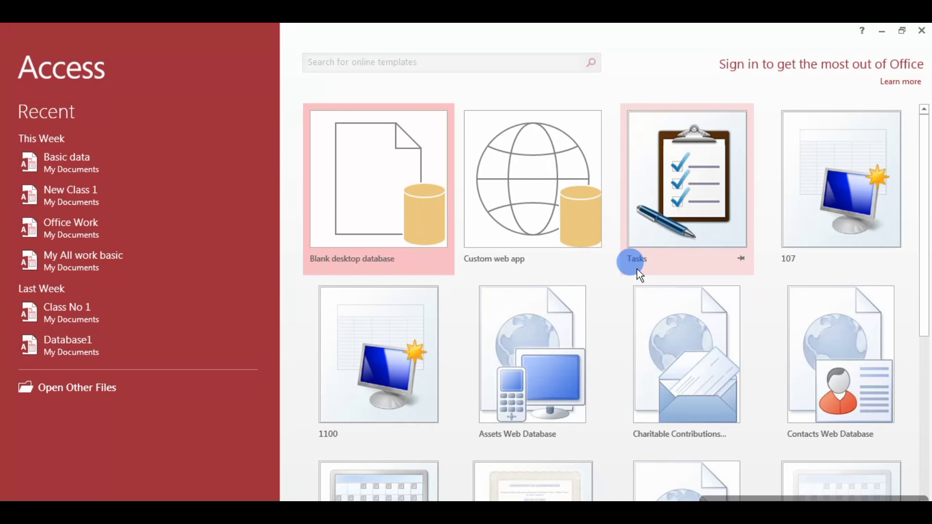
Close Access and browse the Start menu's All Programs list to the Microsoft Office folder.
{"action": "left_click", "coordinate": [922, 30]}
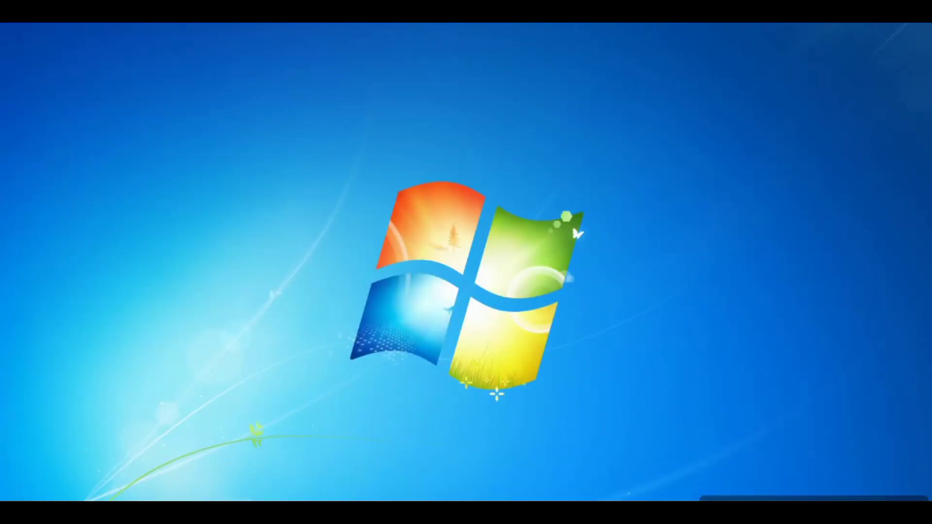
{"action": "key", "text": "super"}
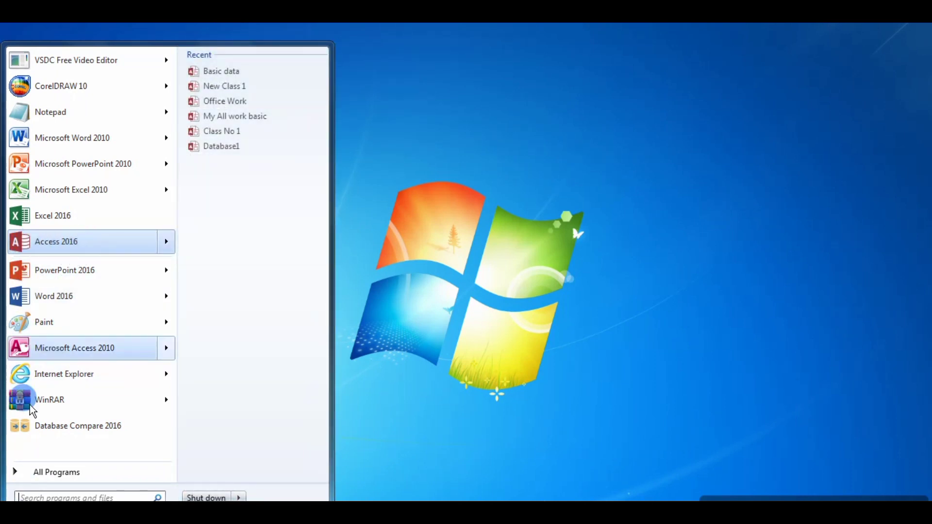
{"action": "left_click", "coordinate": [73, 476]}
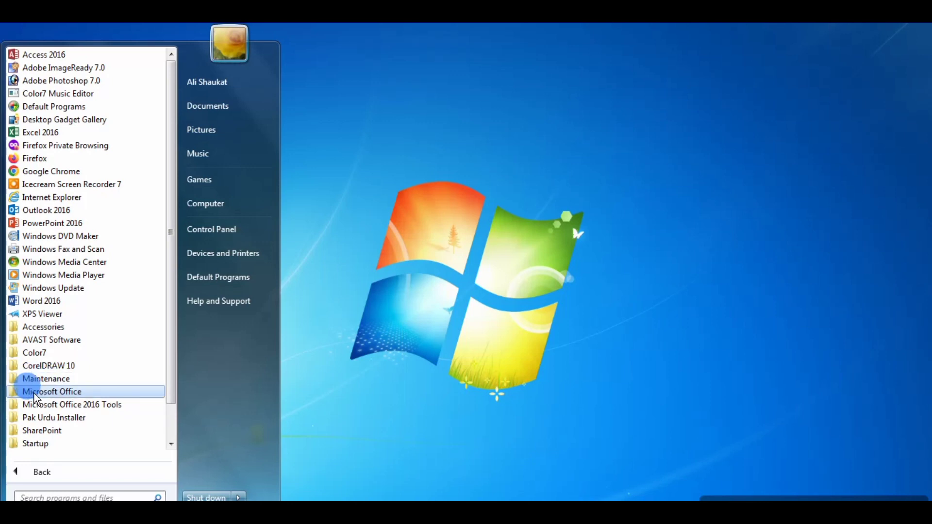
{"action": "left_click", "coordinate": [80, 392]}
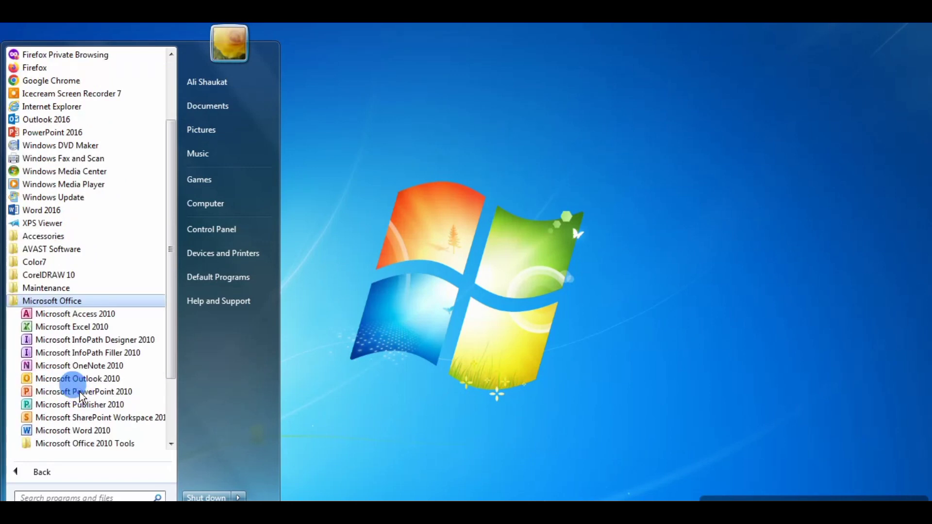
Search the Start menu for 'Acce' to find Access 2016.
{"action": "left_click", "coordinate": [29, 498]}
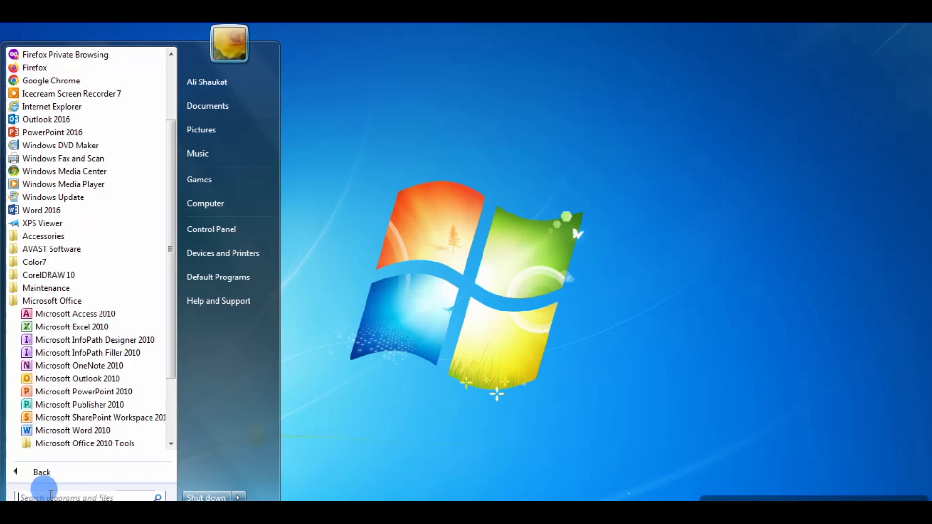
{"action": "left_click", "coordinate": [51, 495]}
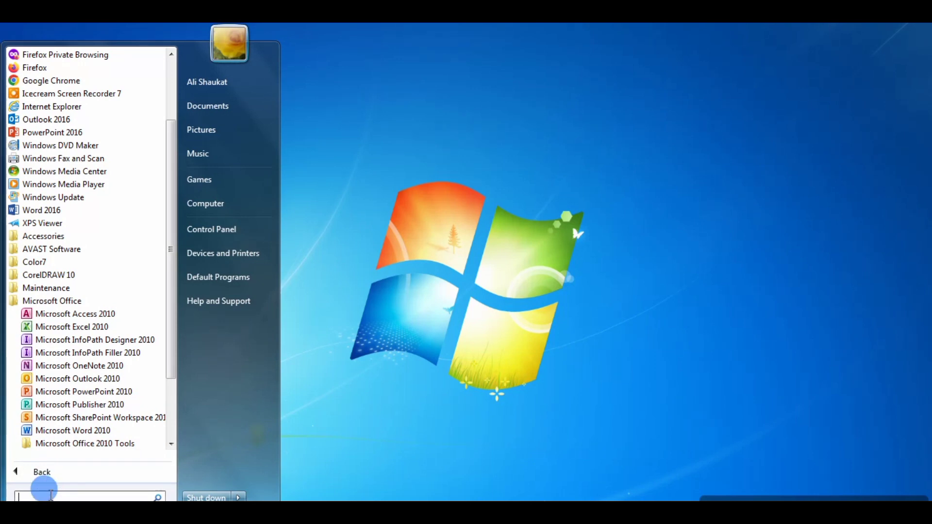
{"action": "type", "text": "A"}
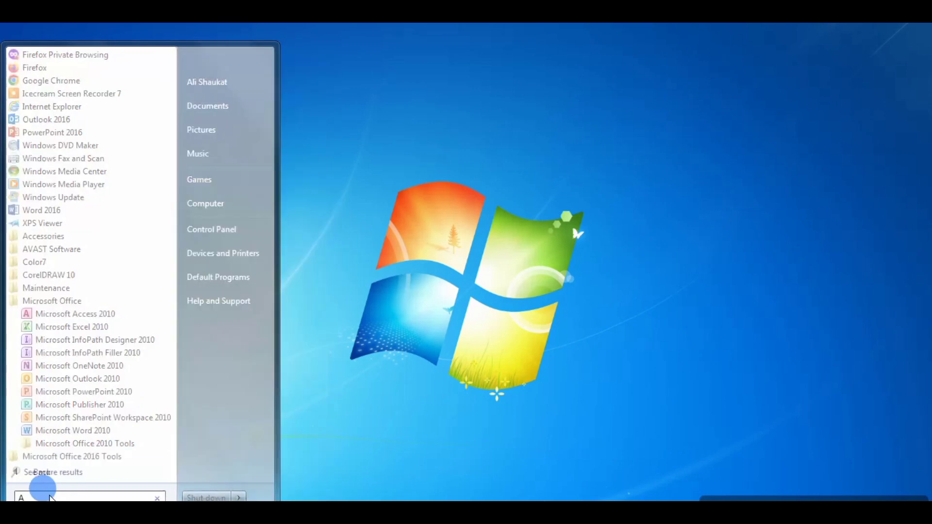
{"action": "type", "text": "cce"}
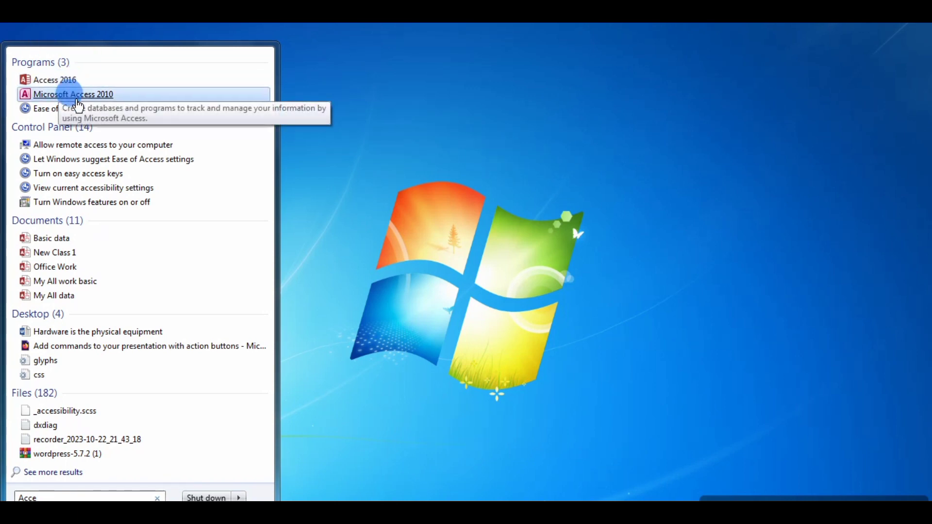
Launch Access 2016 and choose Blank desktop database.
{"action": "left_click", "coordinate": [54, 80]}
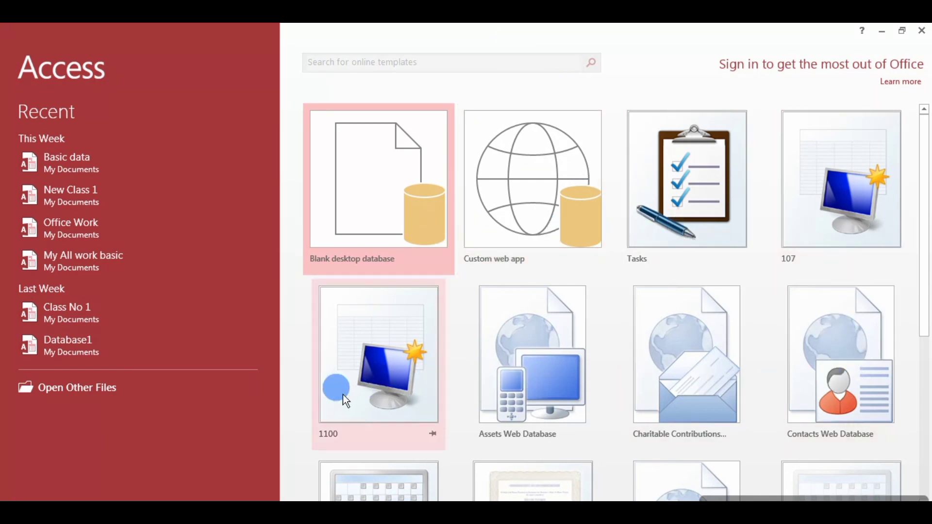
{"action": "scroll", "coordinate": [345, 395], "scroll_direction": "down", "scroll_amount": 3}
{"action": "scroll", "coordinate": [345, 397], "scroll_direction": "up", "scroll_amount": 3}
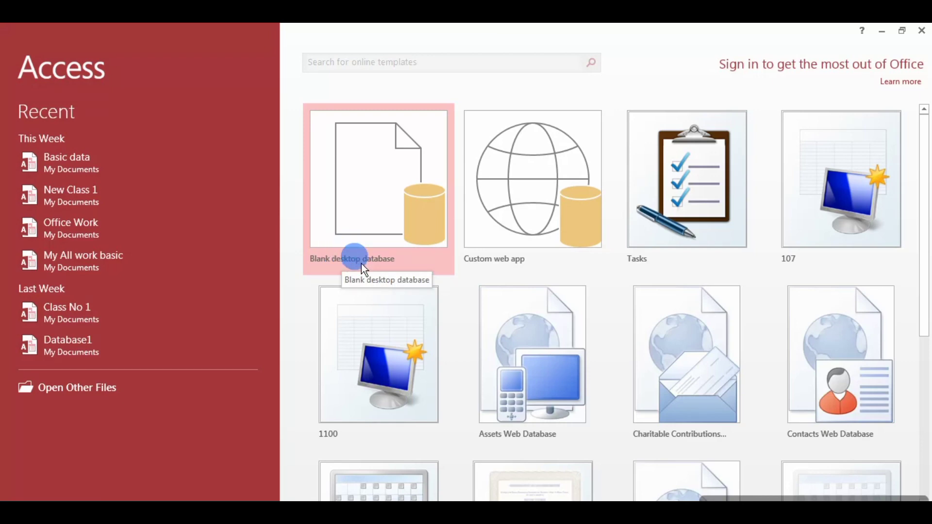
{"action": "left_click", "coordinate": [393, 204]}
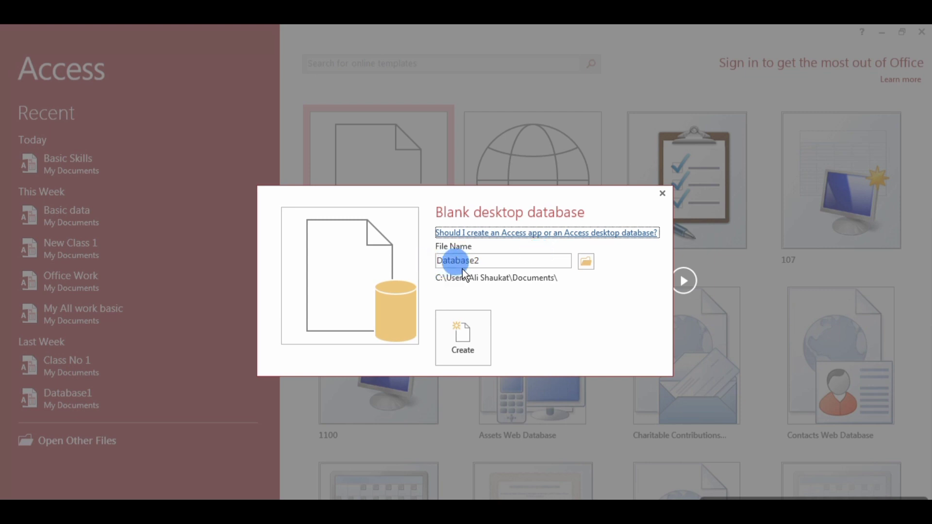
Replace the default Database2 file name with 'My Work'.
{"action": "double_click", "coordinate": [496, 258]}
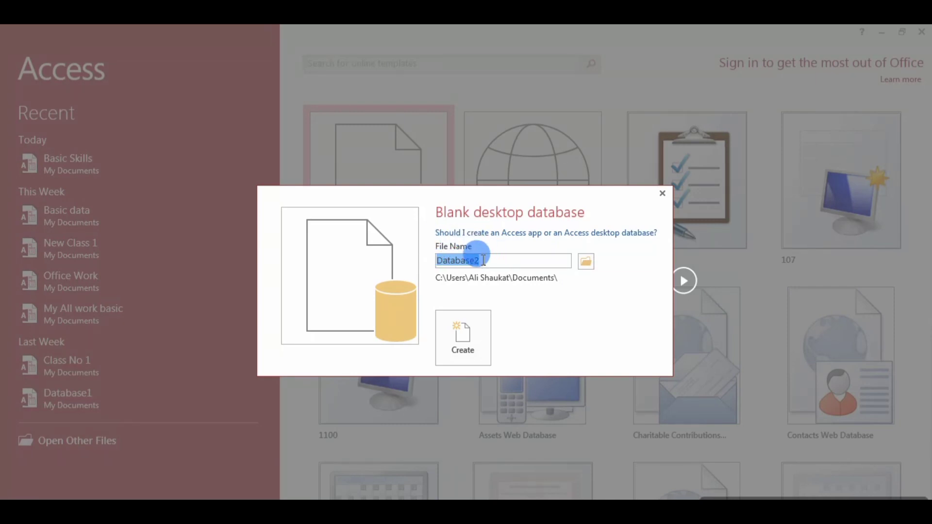
{"action": "left_click", "coordinate": [483, 260]}
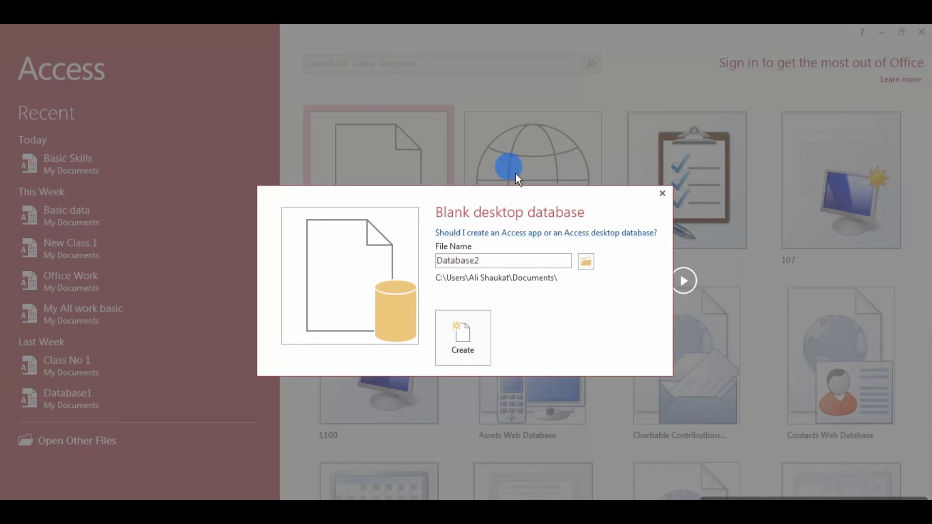
{"action": "key", "text": "BackSpace"}
{"action": "key", "text": "BackSpace"}
{"action": "key", "text": "BackSpace"}
{"action": "key", "text": "BackSpace"}
{"action": "key", "text": "BackSpace"}
{"action": "key", "text": "BackSpace"}
{"action": "key", "text": "BackSpace"}
{"action": "key", "text": "BackSpace"}
{"action": "key", "text": "BackSpace"}
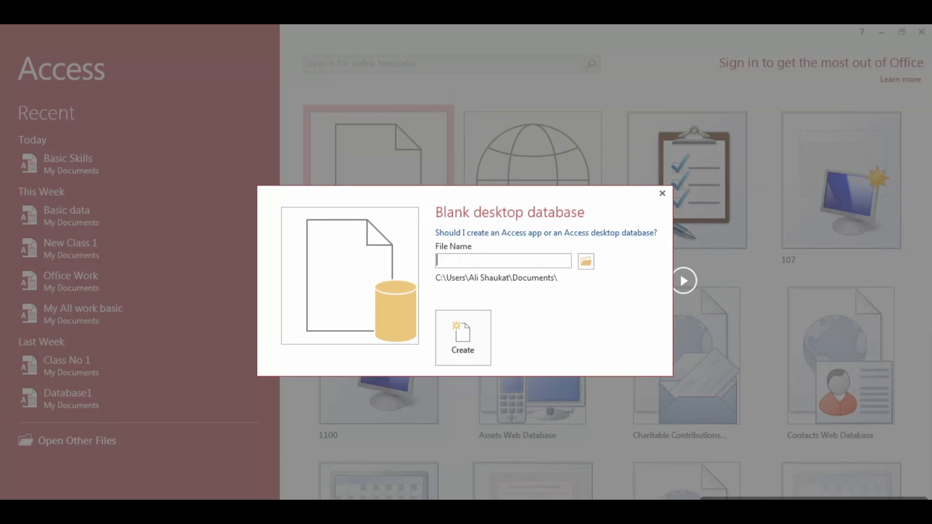
{"action": "type", "text": "My Work"}
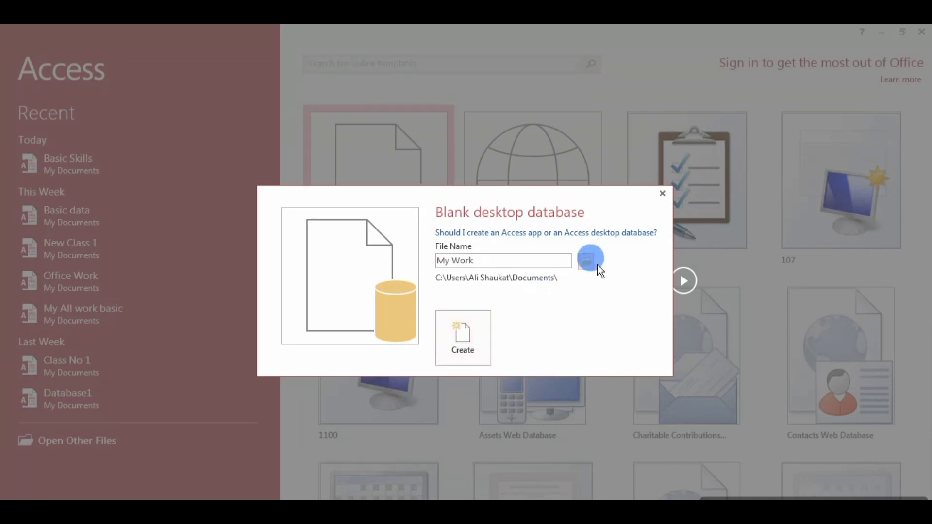
{"action": "left_click", "coordinate": [583, 261]}
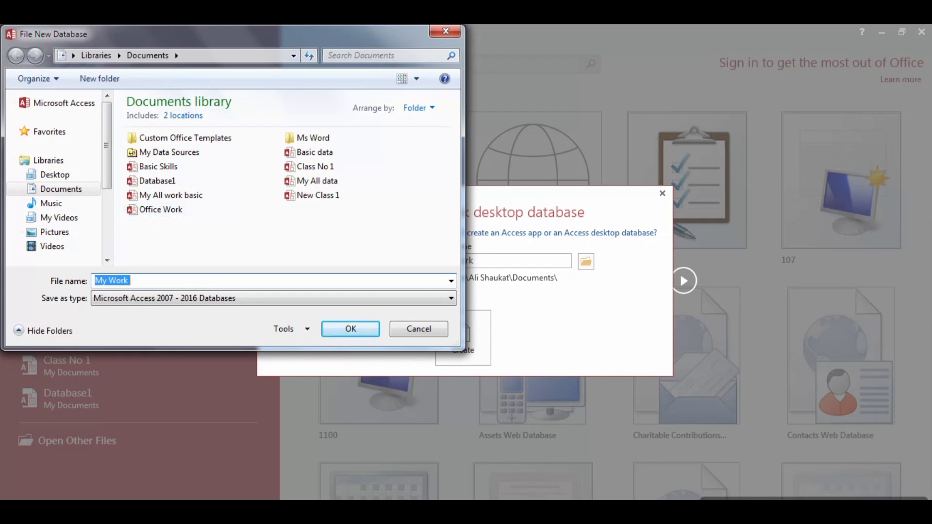
{"action": "left_click_drag", "start_coordinate": [290, 38], "coordinate": [580, 132]}
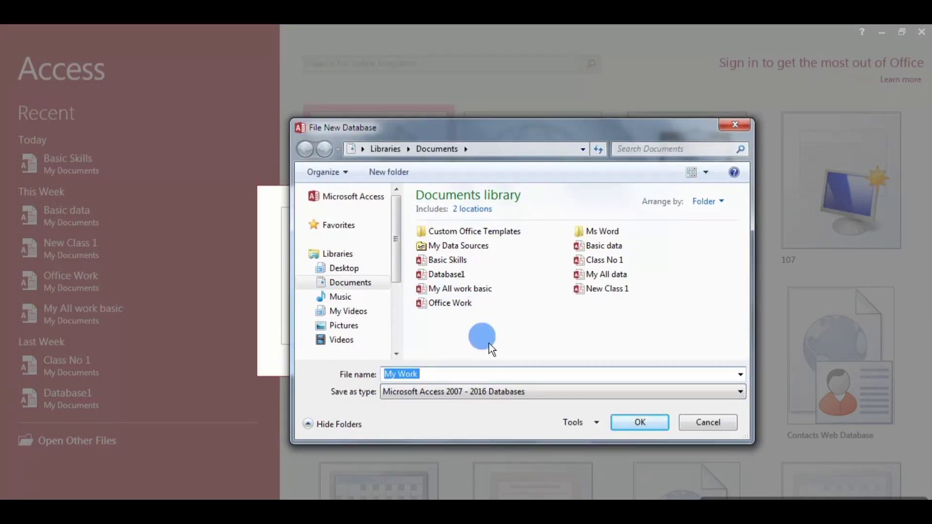
{"action": "left_click", "coordinate": [337, 272]}
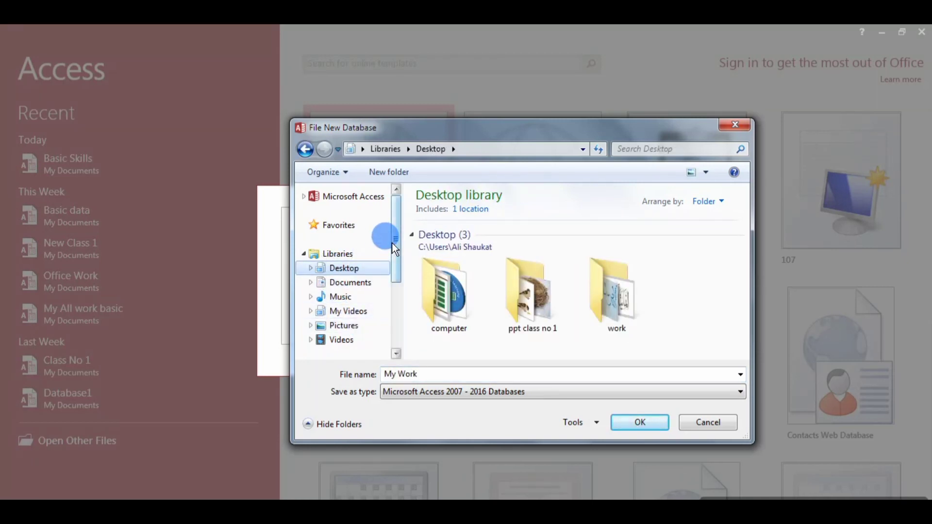
{"action": "left_click_drag", "start_coordinate": [399, 243], "coordinate": [399, 313]}
{"action": "left_click", "coordinate": [363, 308]}
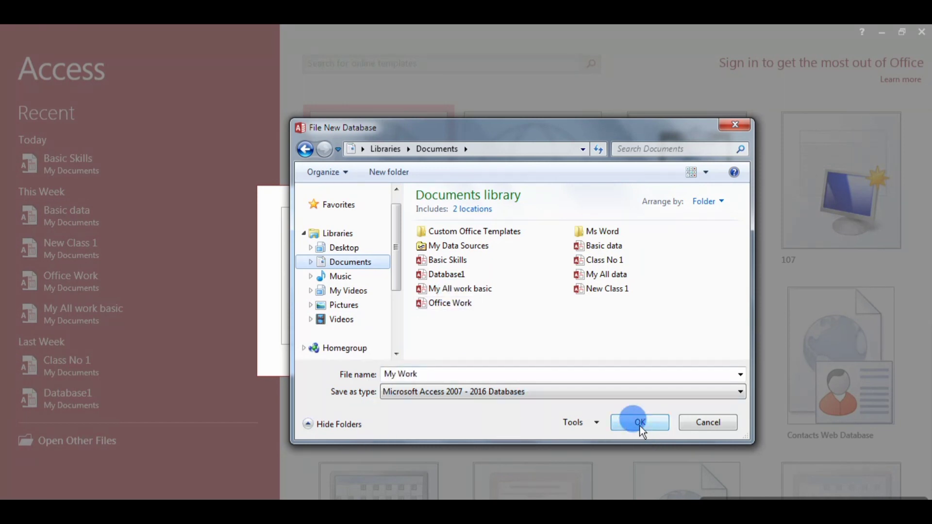
{"action": "left_click", "coordinate": [734, 126]}
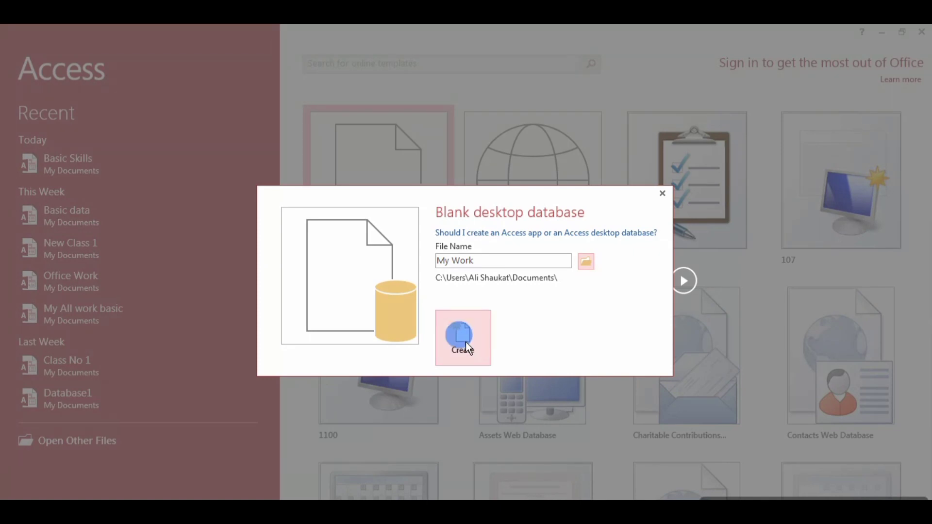
Create My Work.accdb, then choose Design View from the View menu for the blank Table1.
{"action": "left_click", "coordinate": [465, 342]}
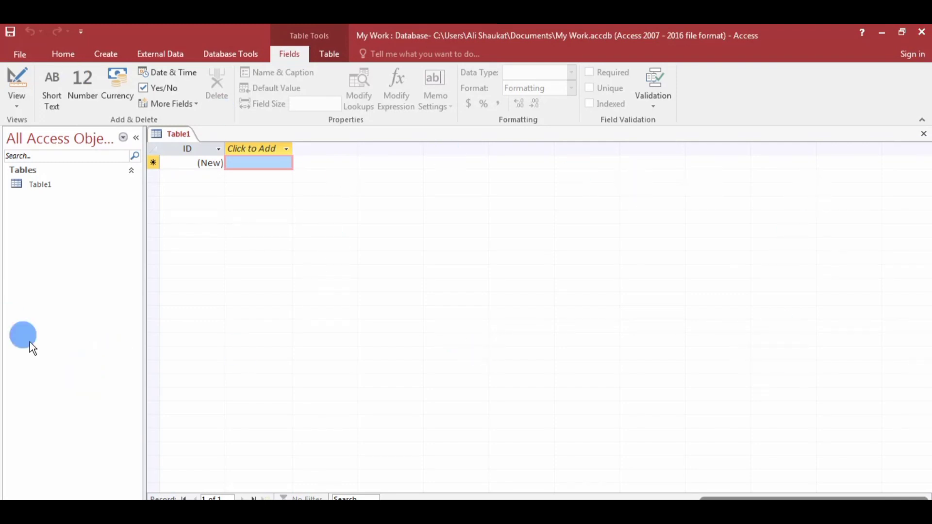
{"action": "left_click", "coordinate": [18, 104]}
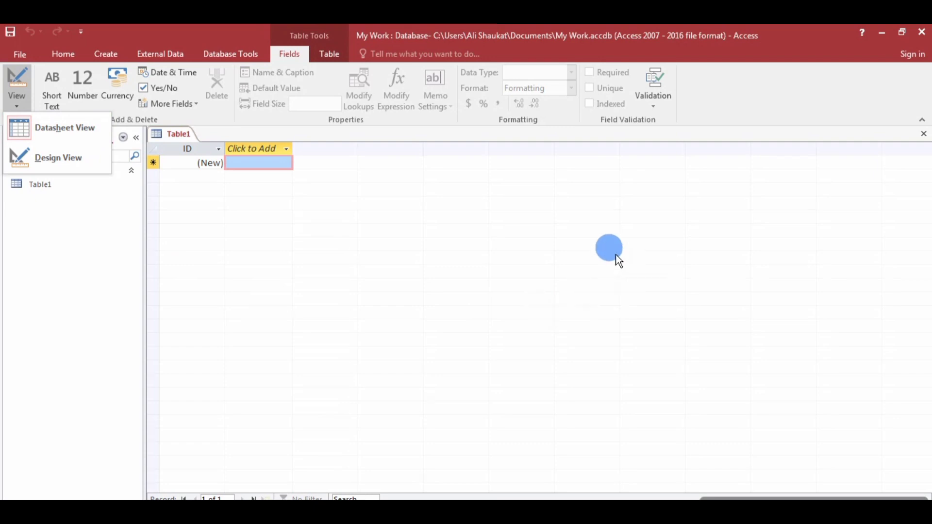
{"action": "left_click", "coordinate": [566, 232]}
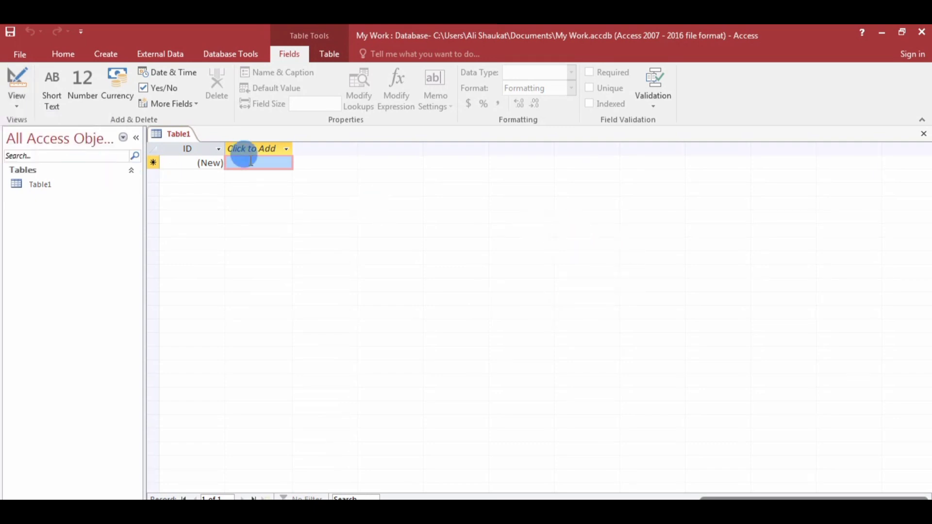
{"action": "left_click", "coordinate": [16, 97]}
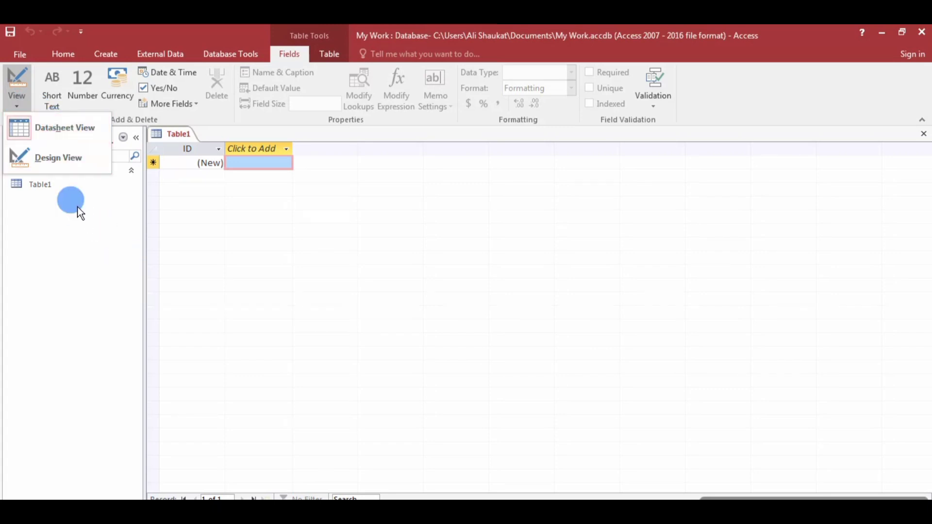
{"action": "left_click", "coordinate": [47, 161]}
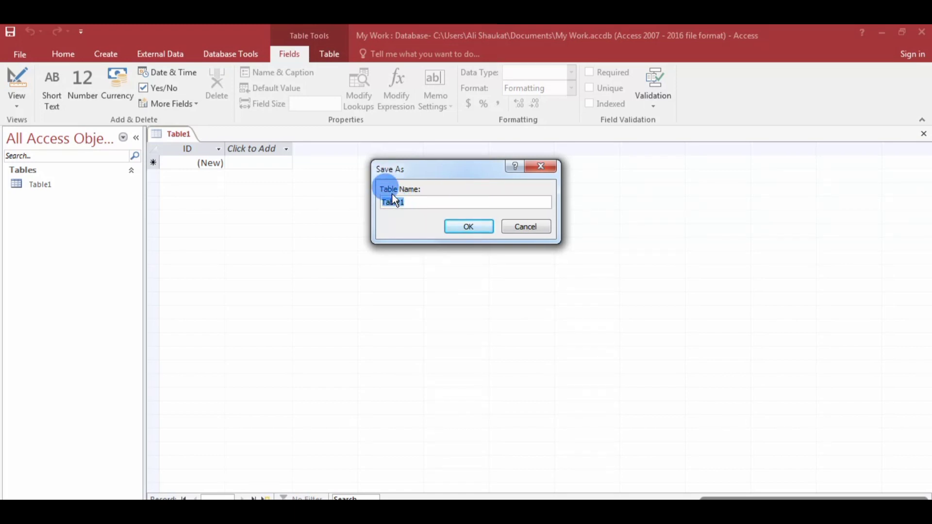
Save Table1 under the name 'Basic Skills'.
{"action": "left_click", "coordinate": [416, 203]}
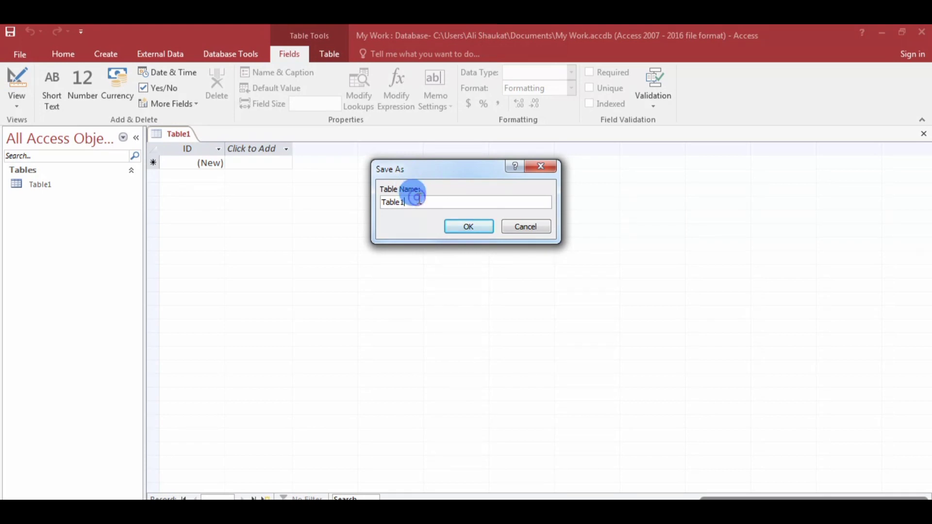
{"action": "key", "text": "BackSpace"}
{"action": "key", "text": "BackSpace"}
{"action": "key", "text": "BackSpace"}
{"action": "key", "text": "BackSpace"}
{"action": "key", "text": "BackSpace"}
{"action": "key", "text": "BackSpace"}
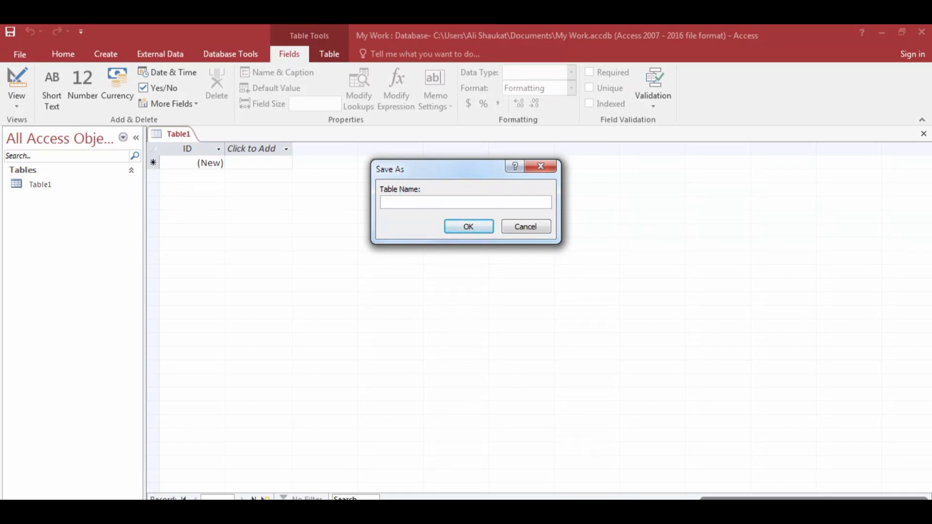
{"action": "type", "text": "Basic Skills"}
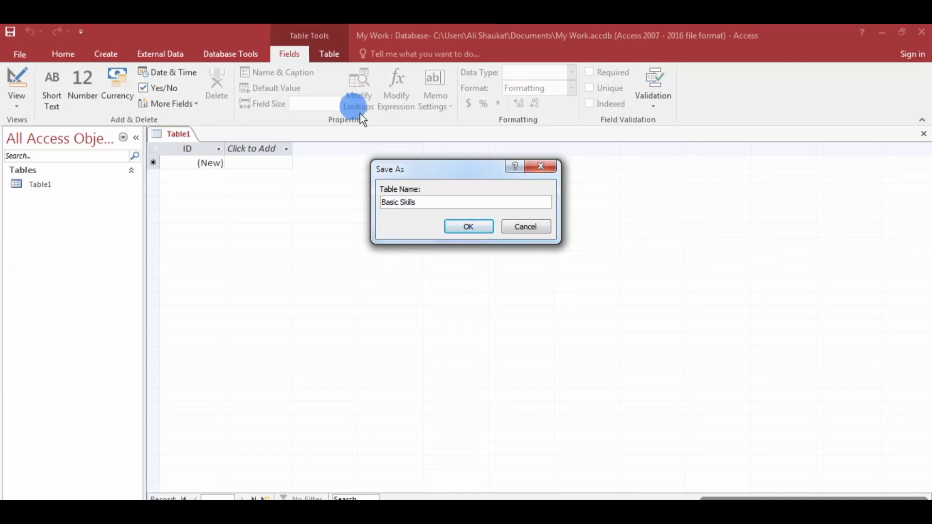
{"action": "left_click", "coordinate": [461, 224]}
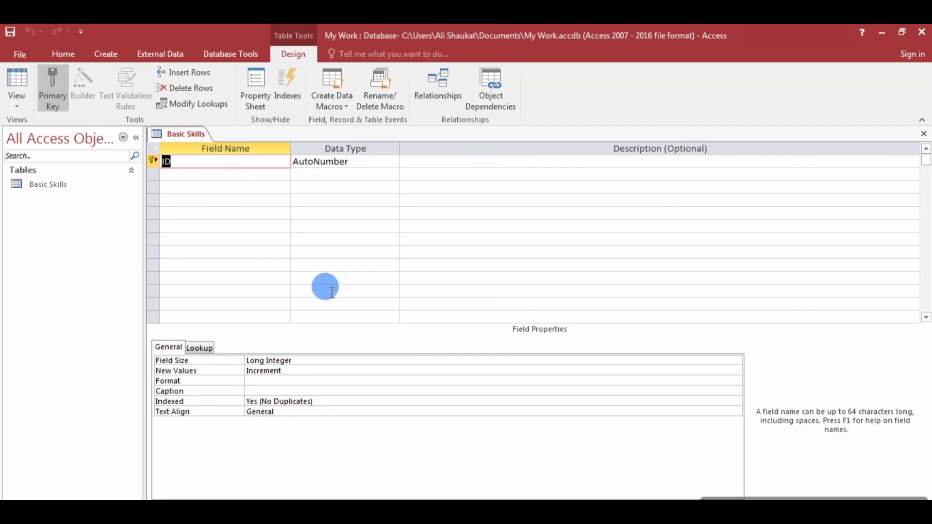
Move into the empty field rows below ID in the Basic Skills design grid.
{"action": "left_click", "coordinate": [223, 175]}
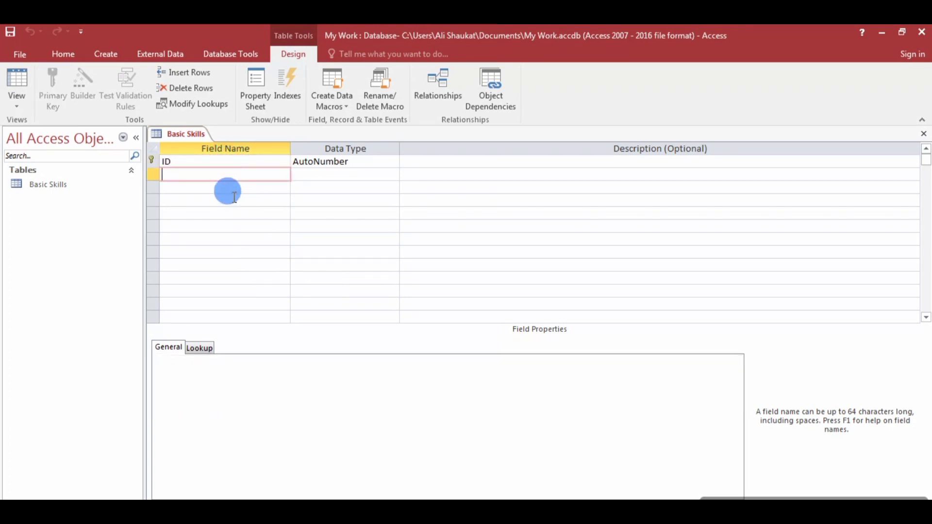
{"action": "left_click", "coordinate": [237, 195]}
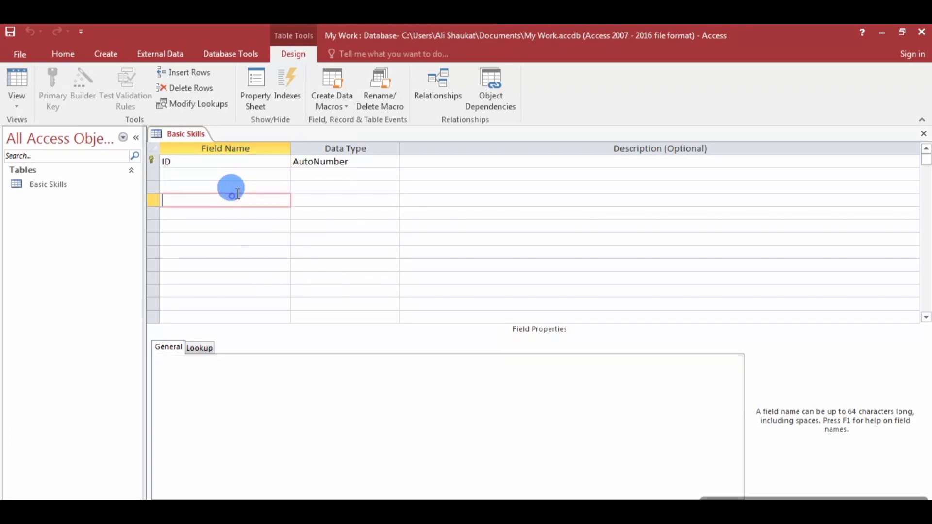
{"action": "left_click", "coordinate": [336, 173]}
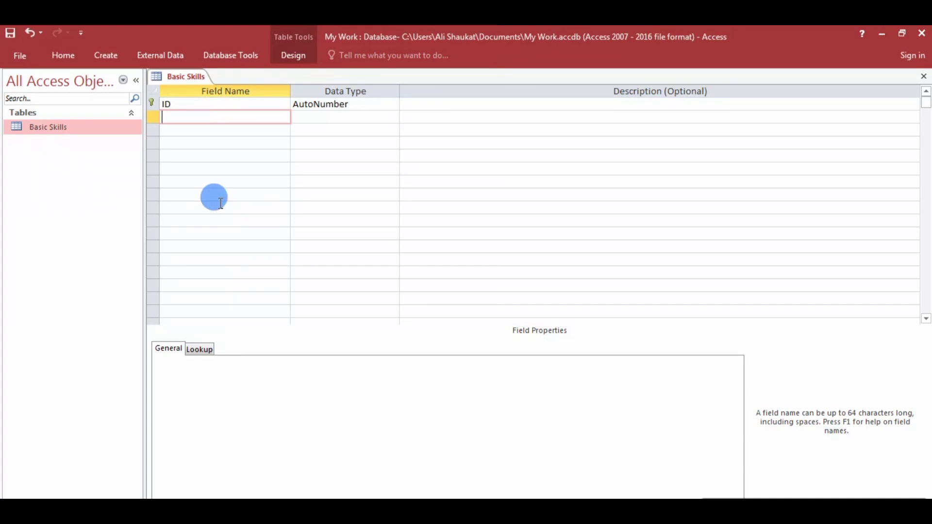
Add the First Name and Last Name fields, correcting the Last Name capitalisation.
{"action": "type", "text": "First Name"}
{"action": "key", "text": "Down"}
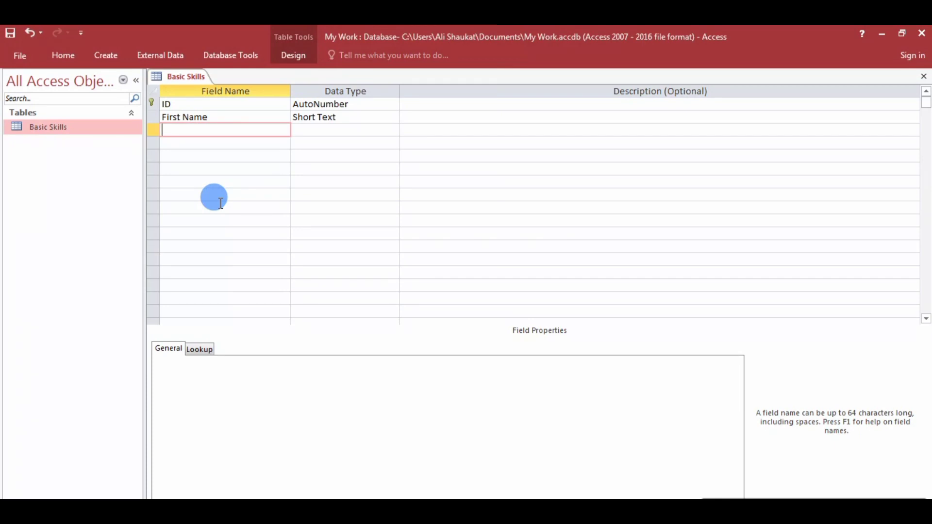
{"action": "type", "text": "Last name"}
{"action": "left_click", "coordinate": [339, 129]}
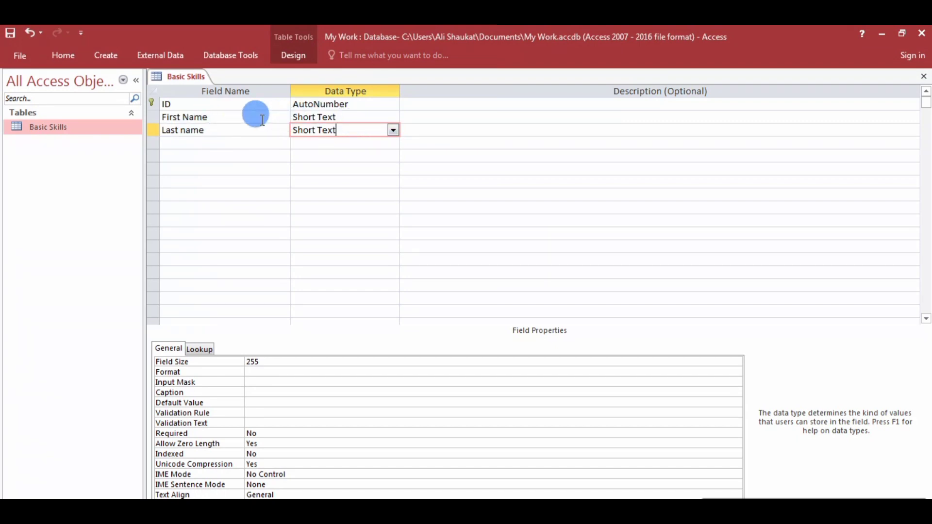
{"action": "left_click", "coordinate": [392, 130]}
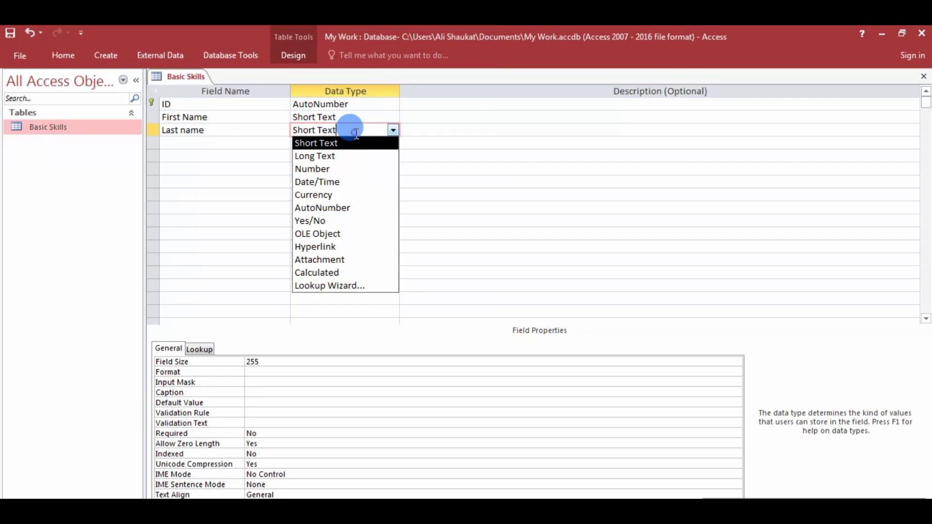
{"action": "left_click", "coordinate": [185, 131]}
{"action": "key", "text": "BackSpace"}
{"action": "type", "text": "N"}
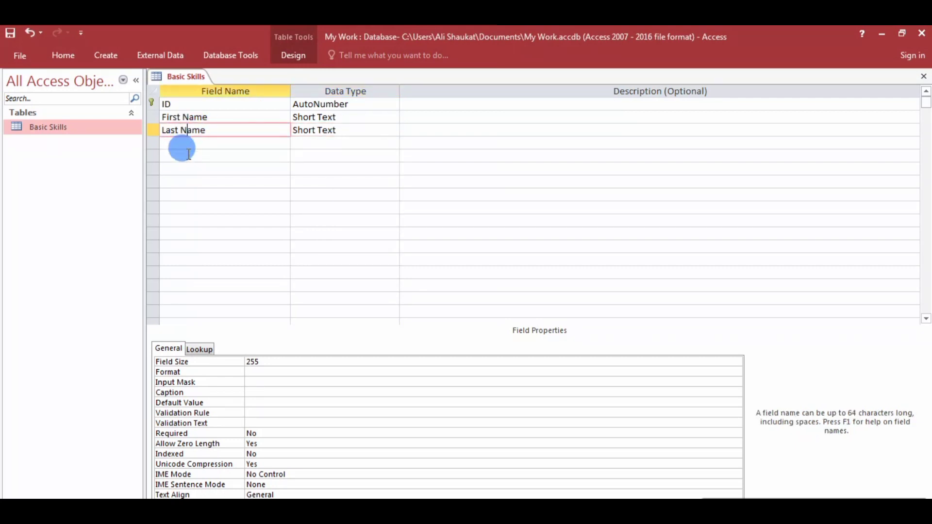
Add DOB as a Date/Time field and Adress as a Long Text field.
{"action": "left_click", "coordinate": [212, 142]}
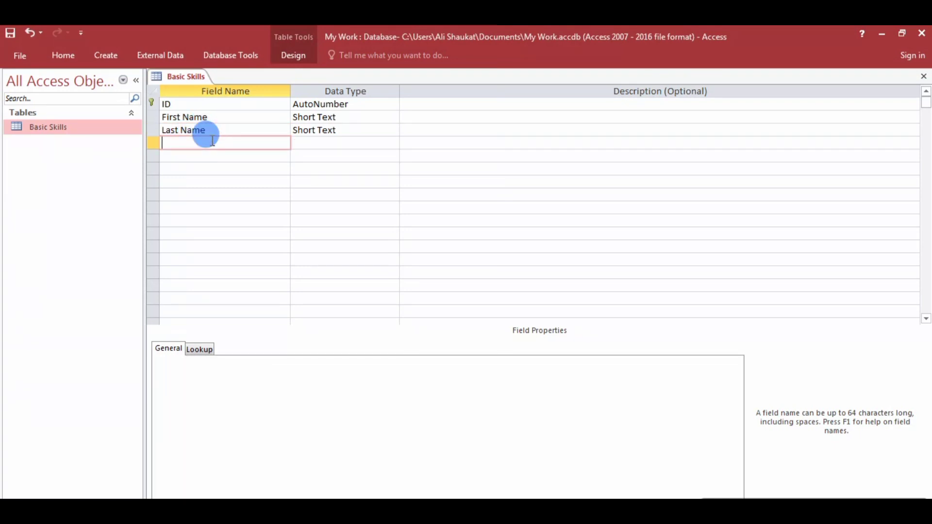
{"action": "type", "text": "DOB"}
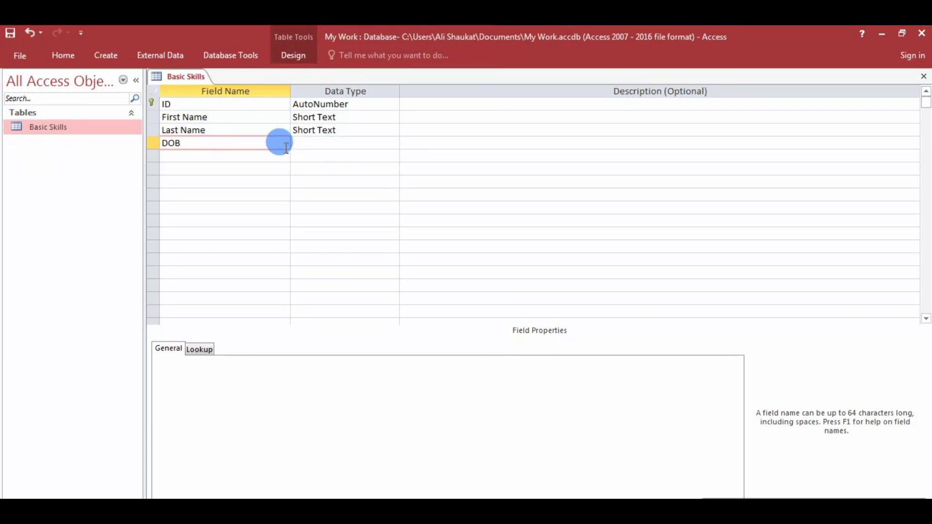
{"action": "left_click", "coordinate": [268, 154]}
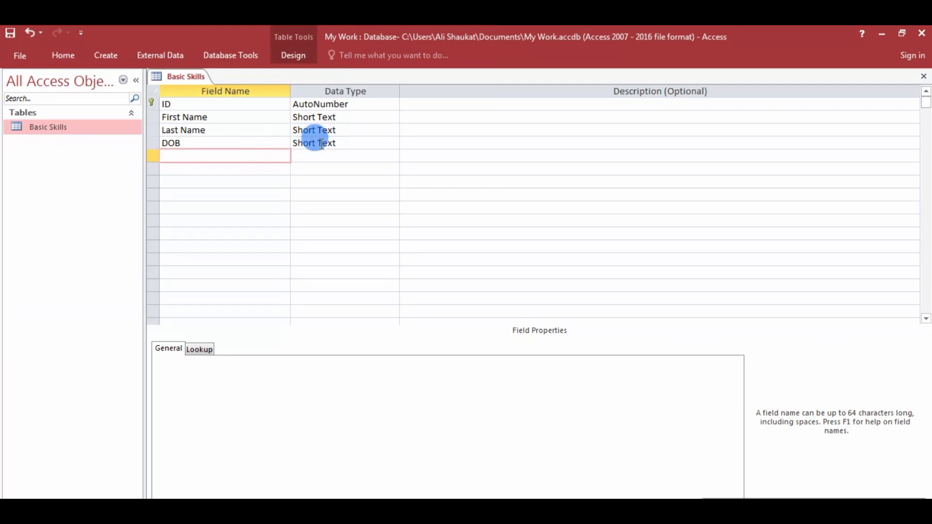
{"action": "left_click", "coordinate": [339, 142]}
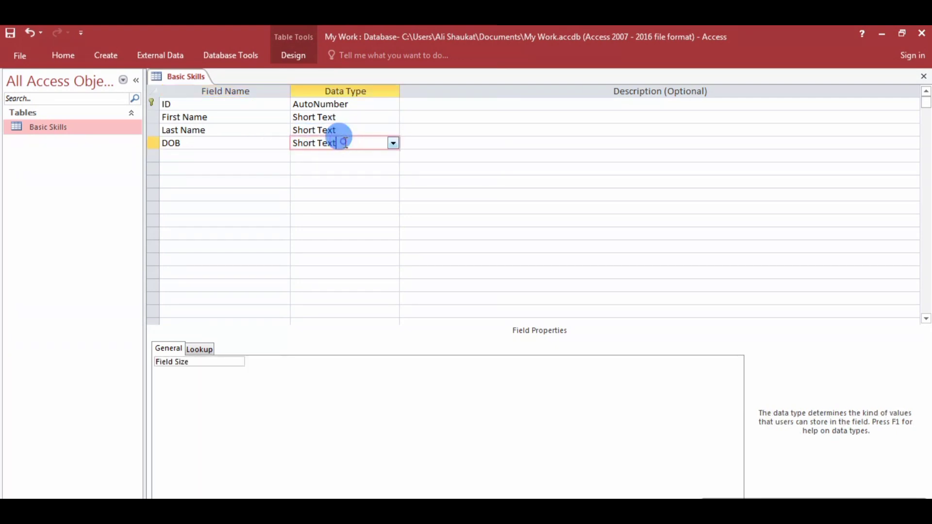
{"action": "left_click", "coordinate": [393, 143]}
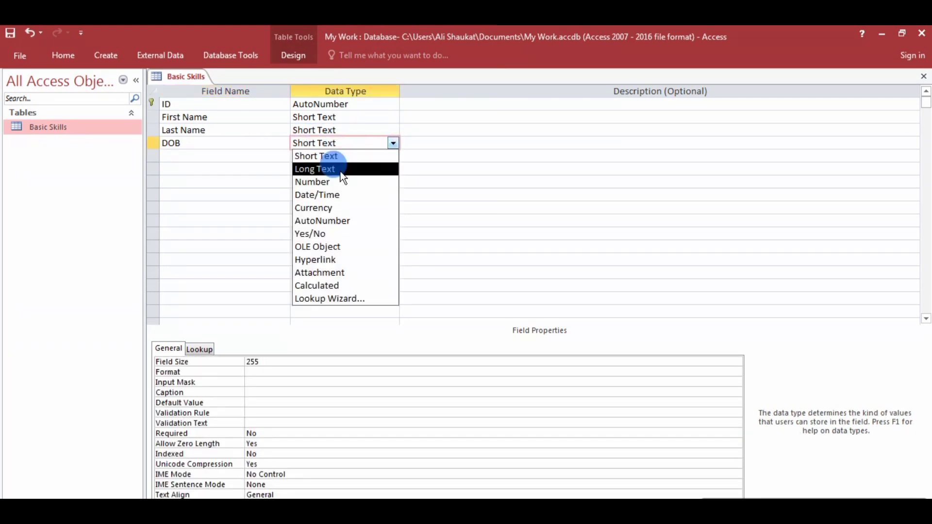
{"action": "left_click", "coordinate": [333, 189]}
{"action": "left_click", "coordinate": [206, 155]}
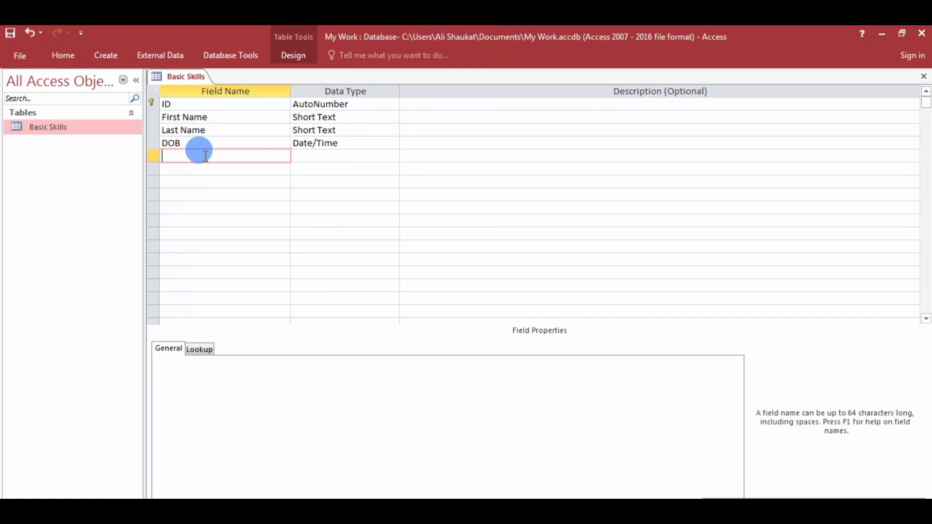
{"action": "type", "text": "Adress"}
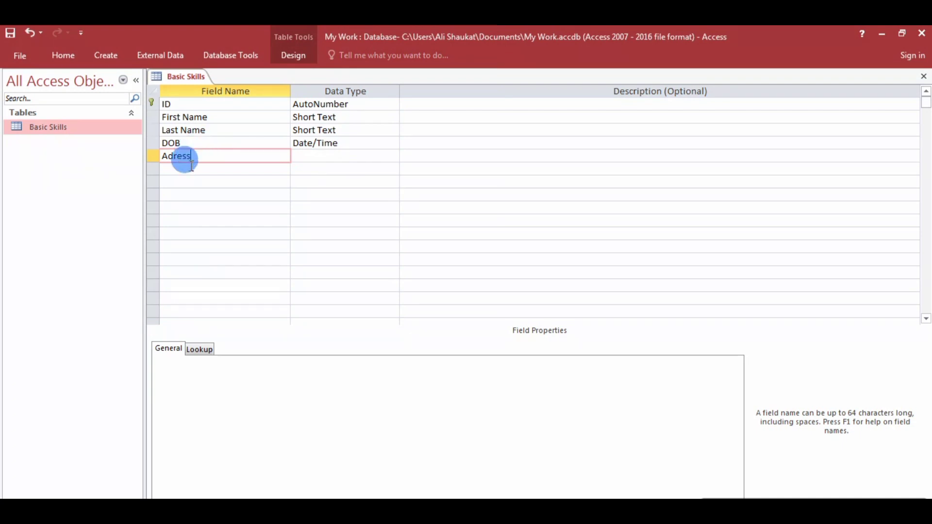
{"action": "left_click", "coordinate": [181, 165]}
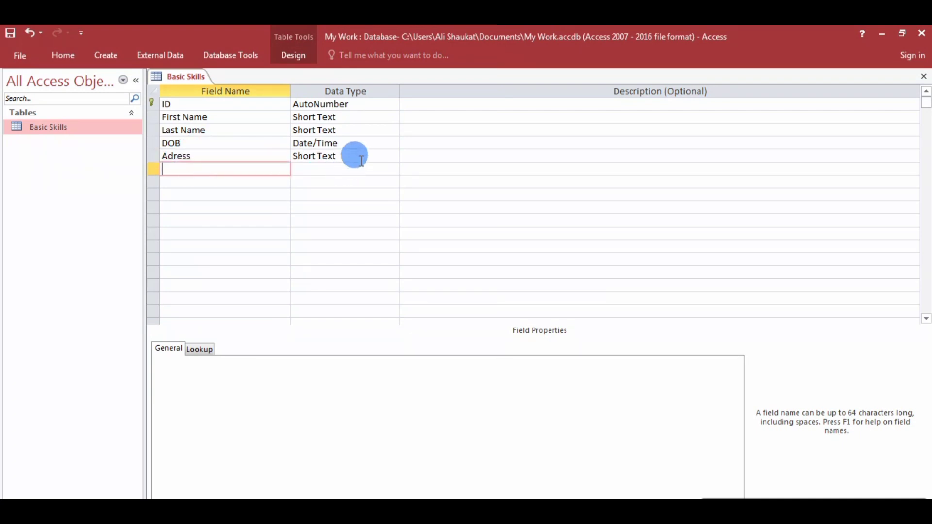
{"action": "left_click", "coordinate": [392, 159]}
{"action": "left_click", "coordinate": [393, 156]}
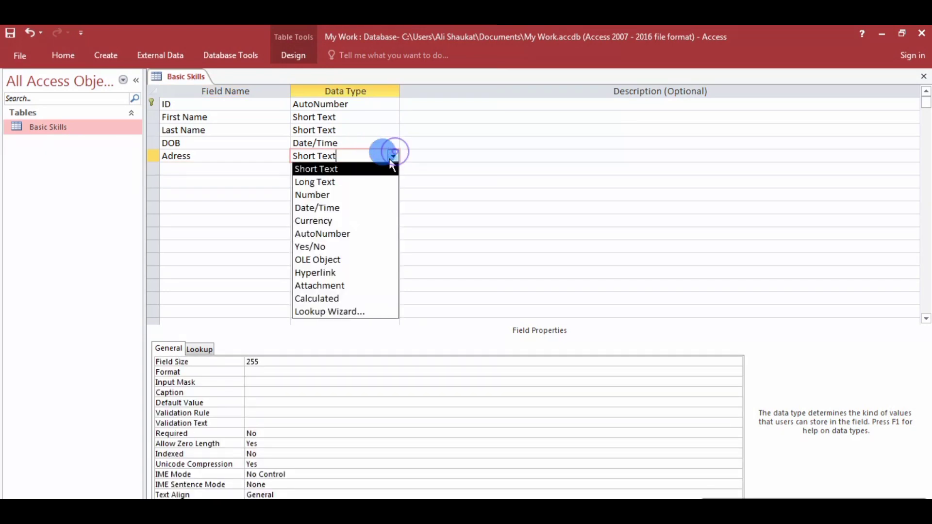
{"action": "left_click", "coordinate": [343, 182]}
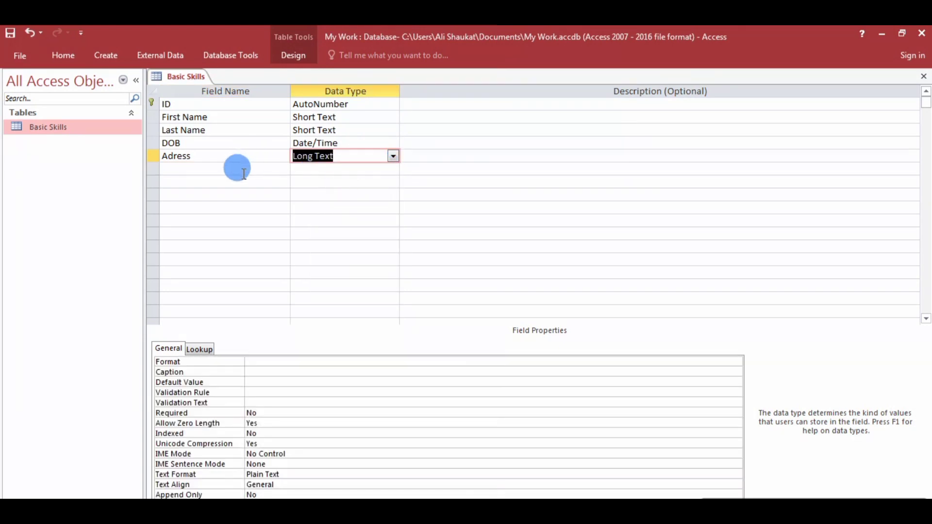
Add Phone Number as a Number field, followed by a Mobil Number field.
{"action": "left_click", "coordinate": [234, 169]}
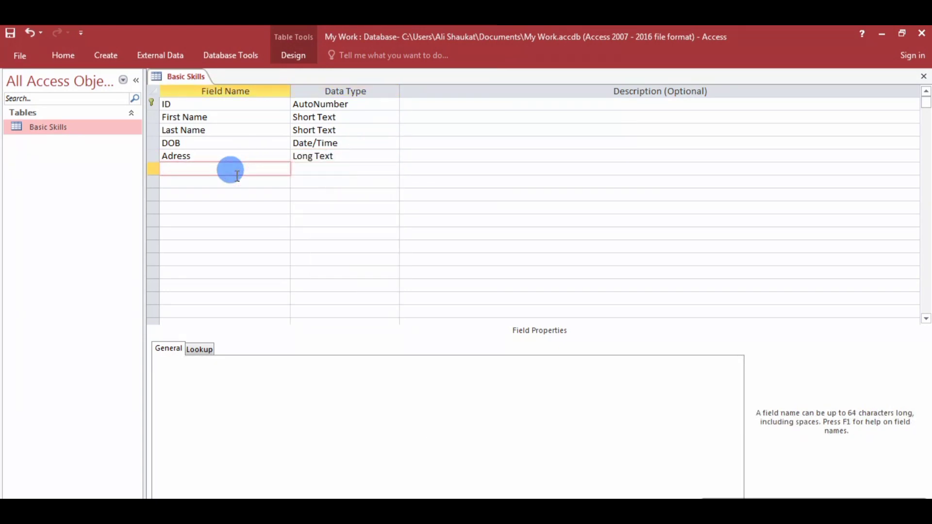
{"action": "type", "text": "Phone Number"}
{"action": "key", "text": "Tab"}
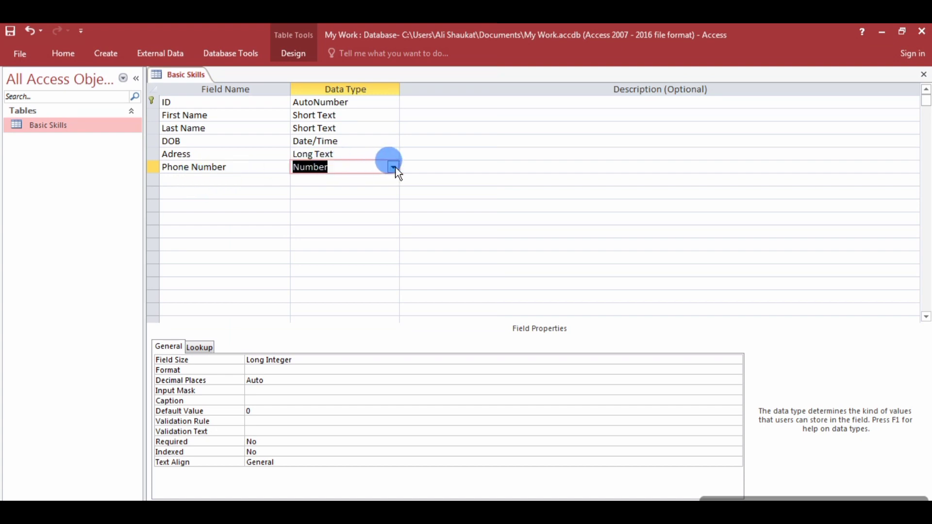
{"action": "left_click", "coordinate": [392, 168]}
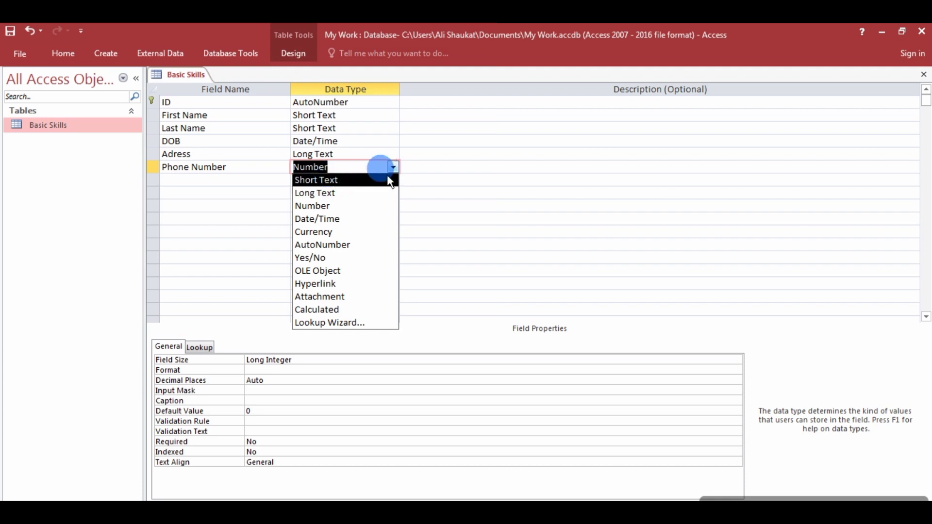
{"action": "left_click", "coordinate": [326, 207]}
{"action": "left_click", "coordinate": [197, 179]}
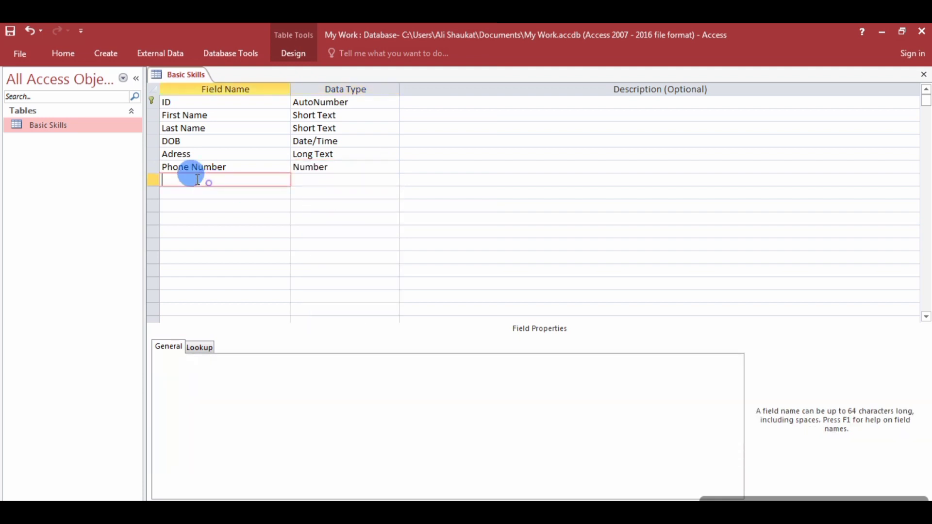
{"action": "type", "text": "Mobil Number"}
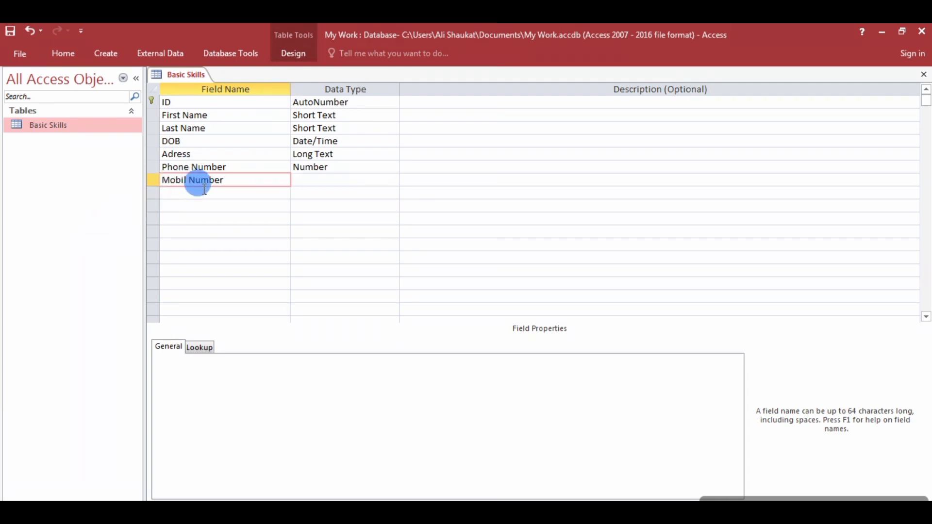
{"action": "left_click", "coordinate": [204, 190]}
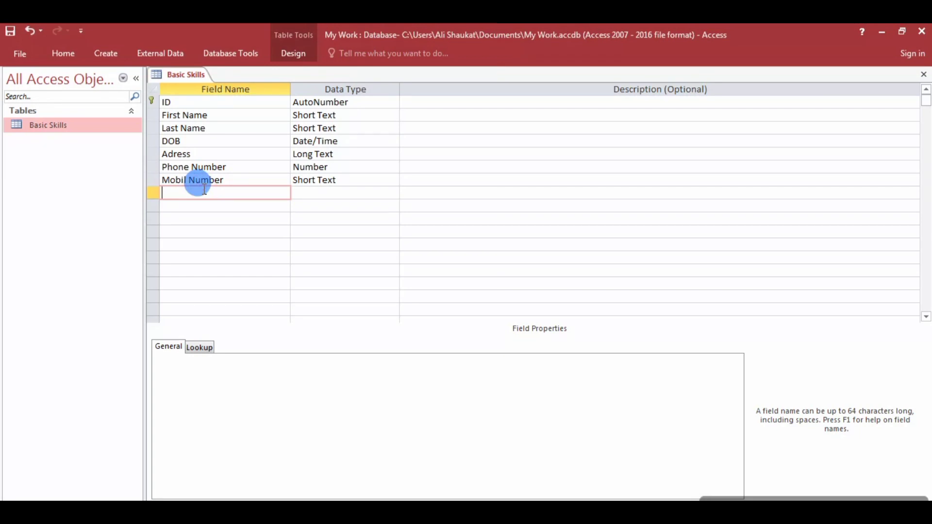
Add an Email field with the Hyperlink data type.
{"action": "type", "text": "Email"}
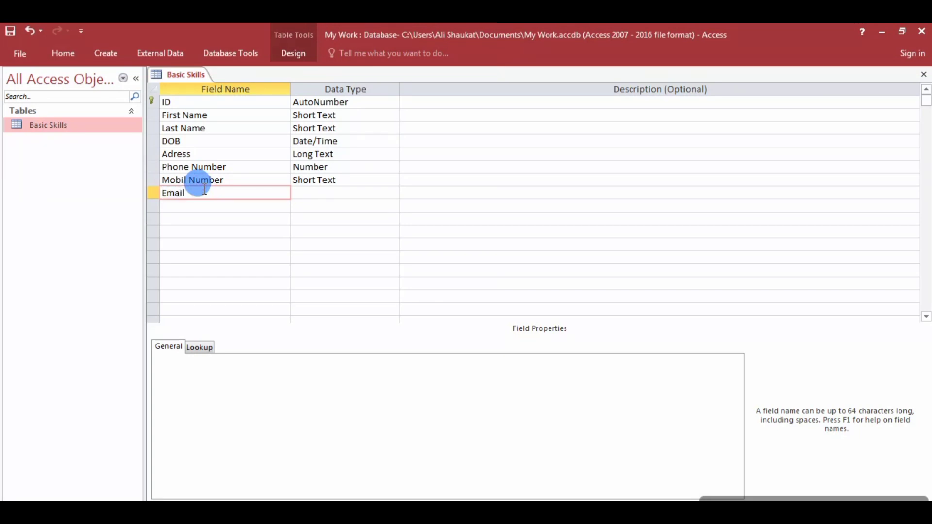
{"action": "left_click", "coordinate": [337, 193]}
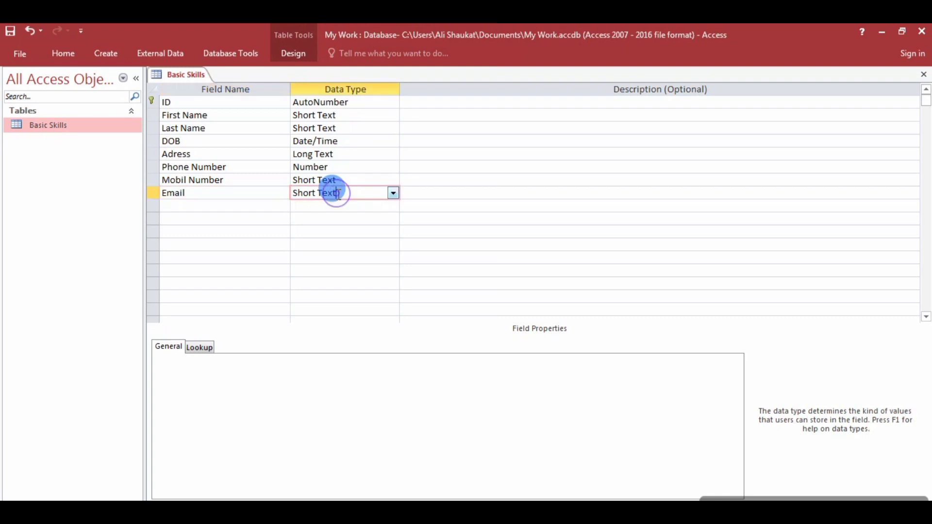
{"action": "left_click", "coordinate": [393, 193]}
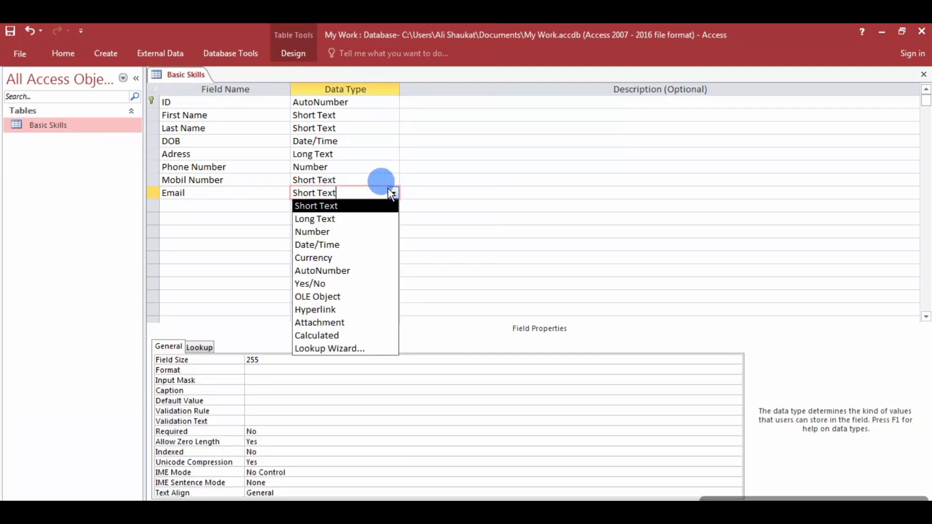
{"action": "left_click", "coordinate": [325, 313]}
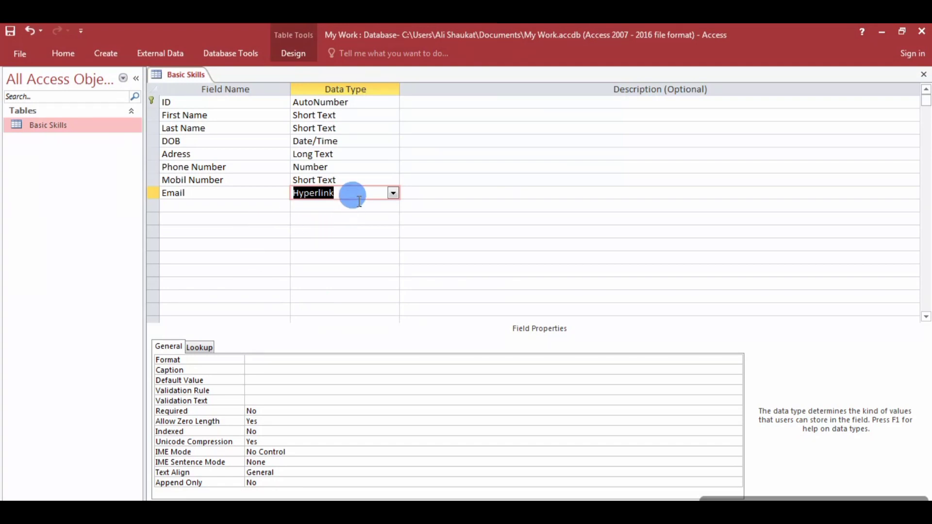
{"action": "left_click", "coordinate": [213, 208]}
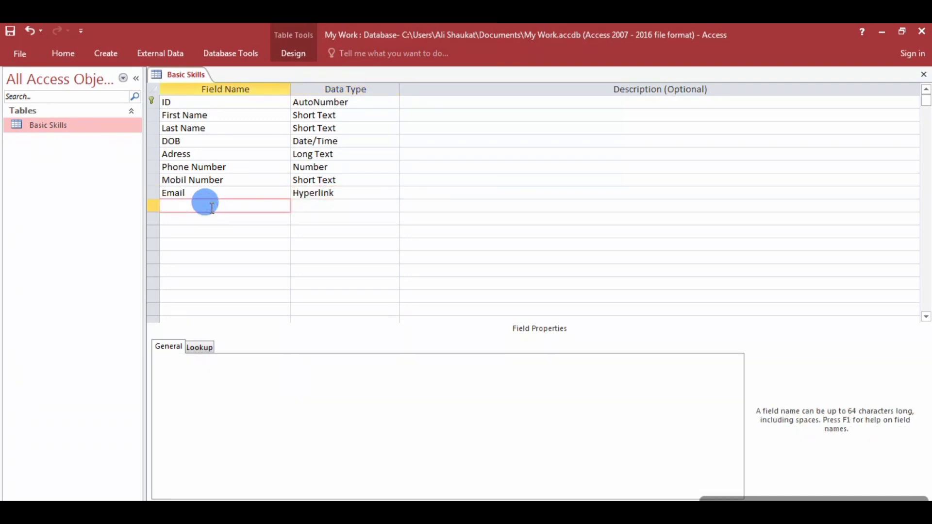
Add a Picture field with the Attachment data type.
{"action": "type", "text": "Picture"}
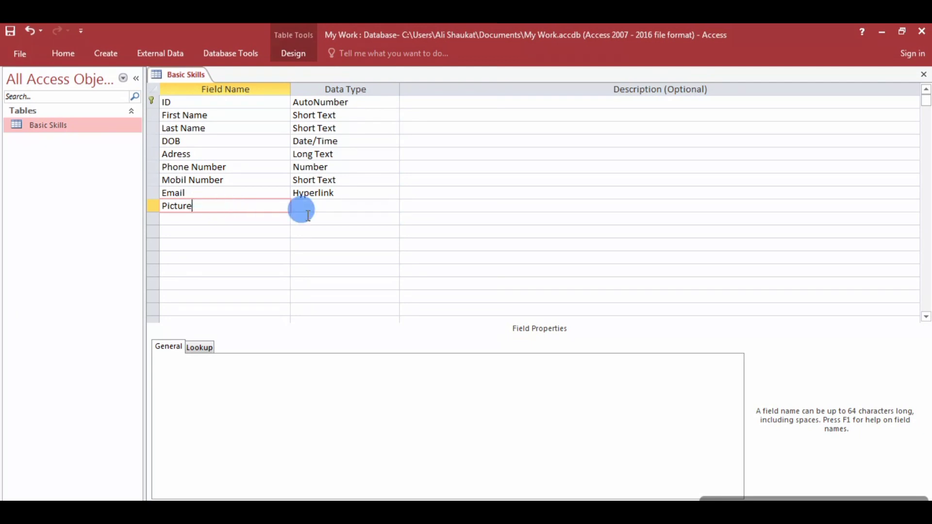
{"action": "left_click", "coordinate": [326, 206]}
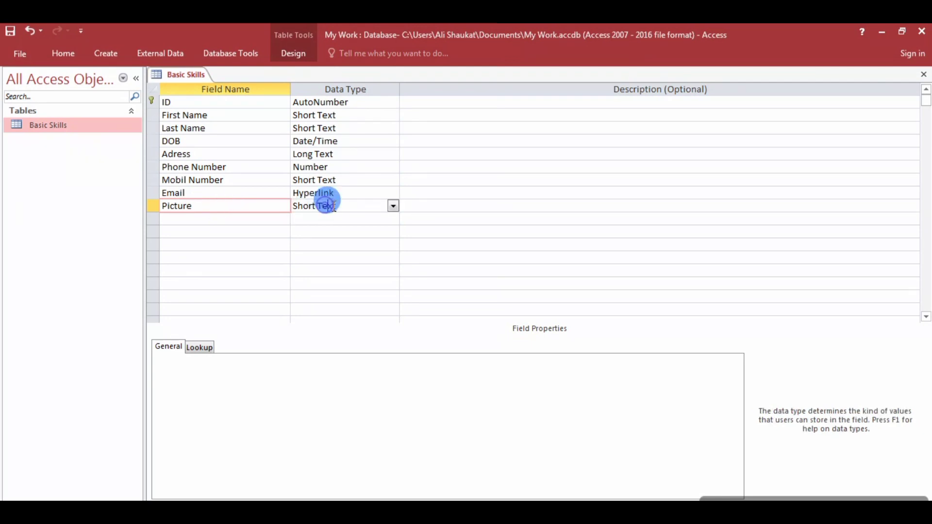
{"action": "left_click", "coordinate": [393, 206]}
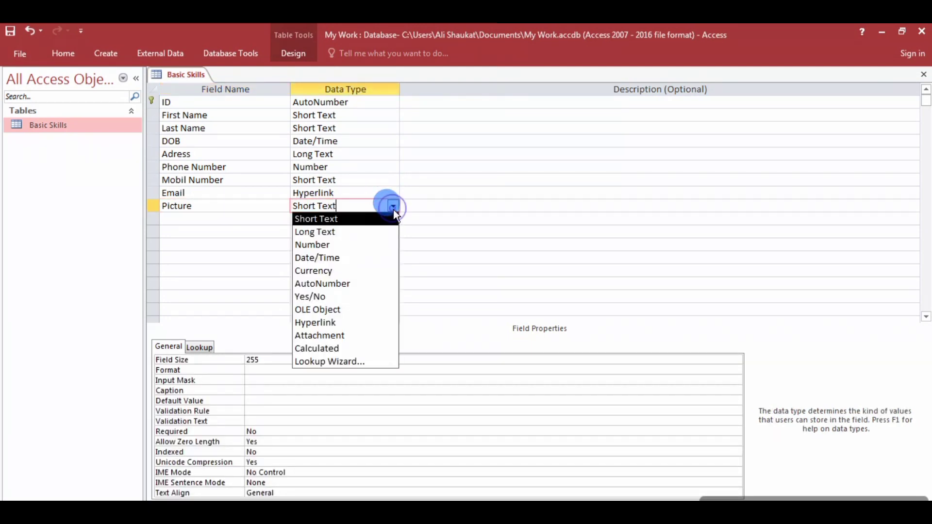
{"action": "left_click", "coordinate": [323, 337]}
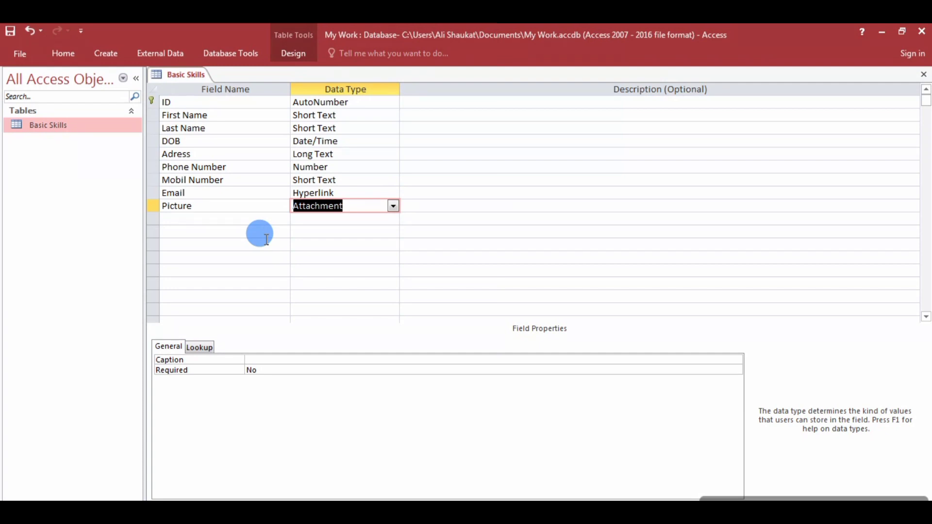
Change the Mobil Number field's data type from Short Text to Number.
{"action": "left_click", "coordinate": [362, 180]}
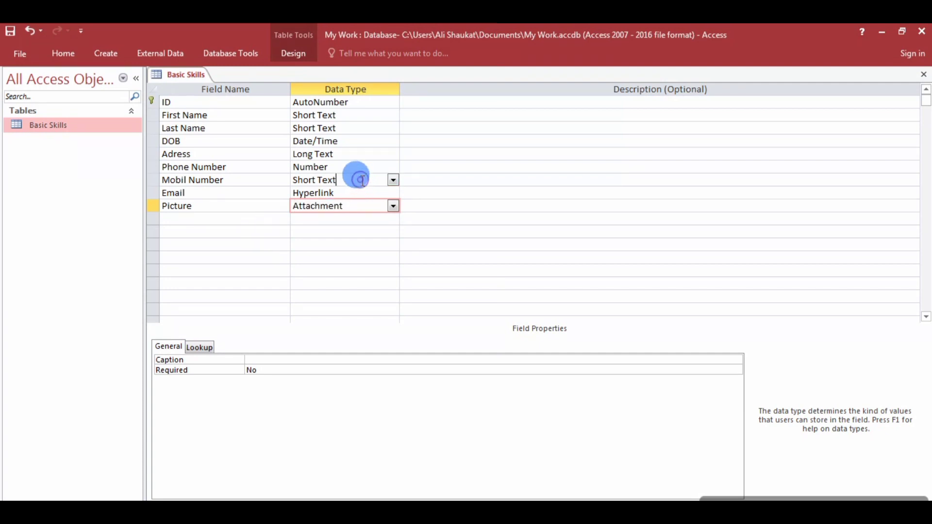
{"action": "left_click", "coordinate": [394, 180]}
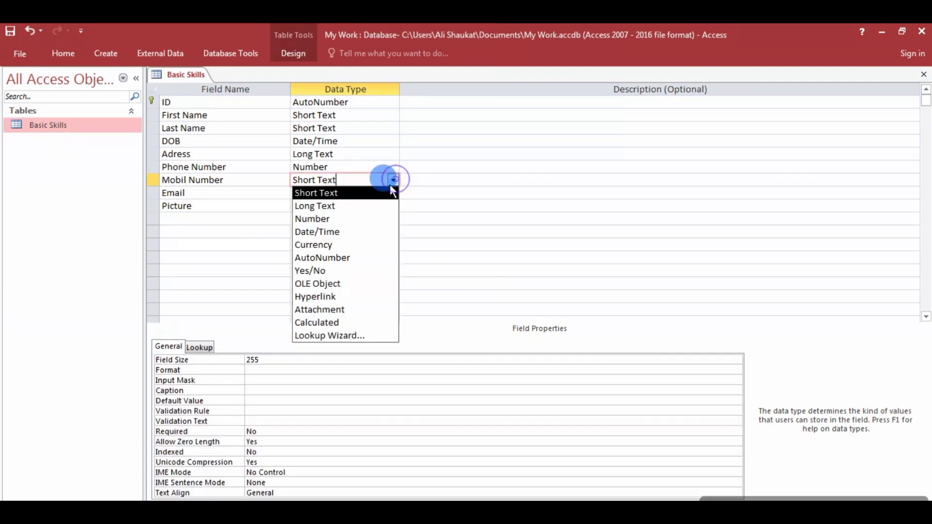
{"action": "left_click", "coordinate": [349, 222]}
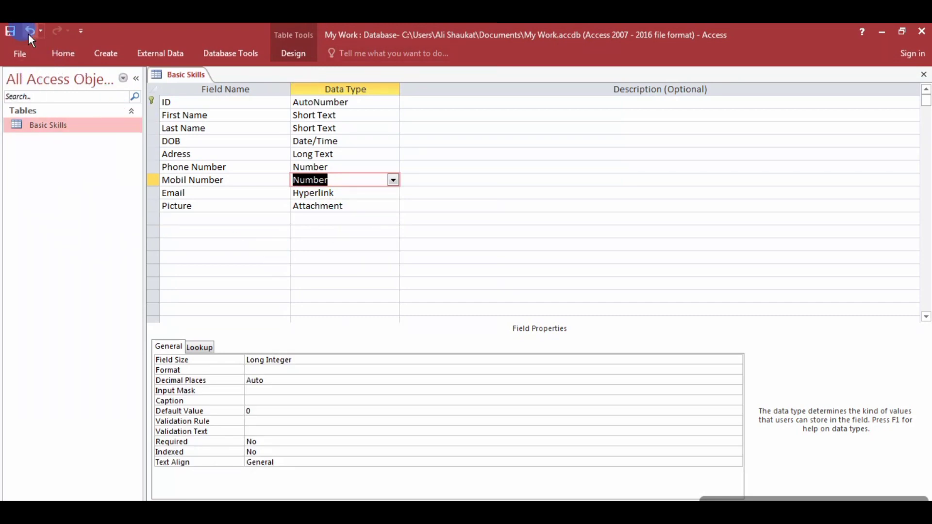
{"action": "left_click", "coordinate": [64, 53]}
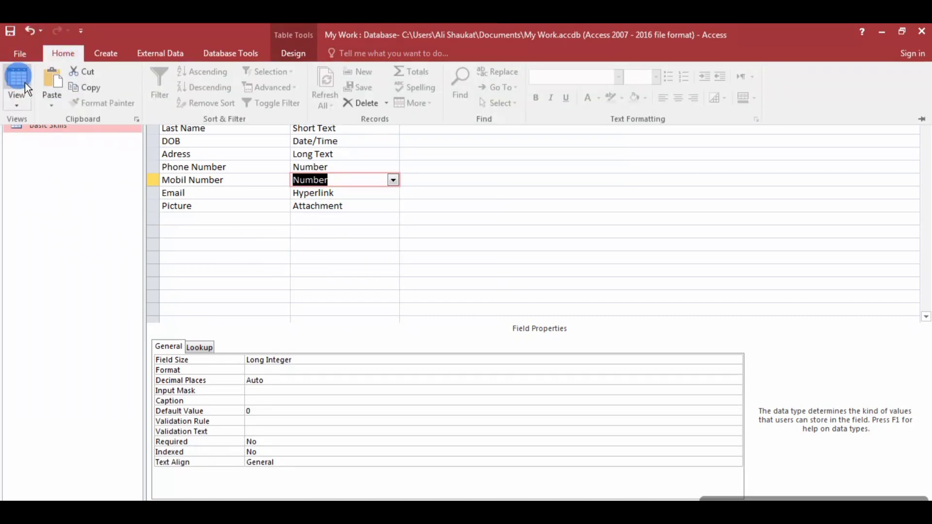
Save the Basic Skills design and open the table in Datasheet View.
{"action": "left_click", "coordinate": [24, 91]}
{"action": "double_click", "coordinate": [48, 125]}
{"action": "key", "text": "Return"}
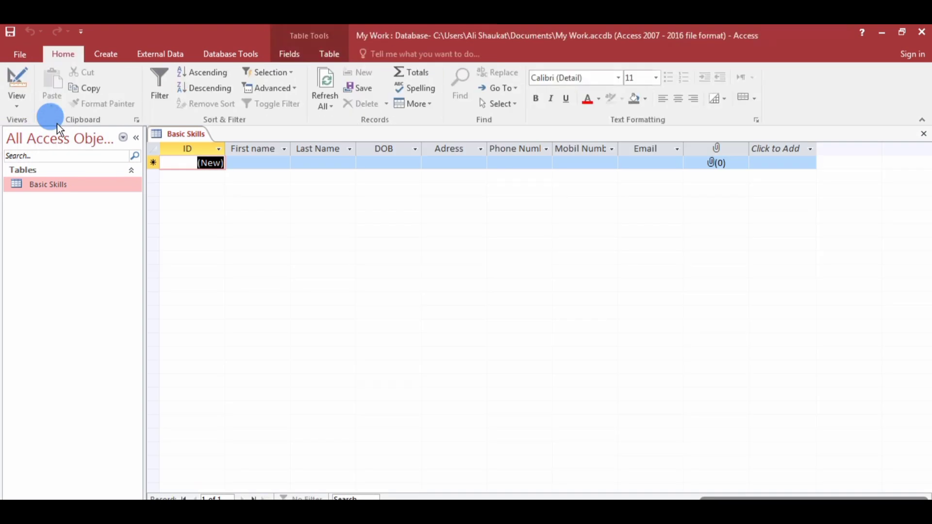
{"action": "left_click", "coordinate": [609, 159]}
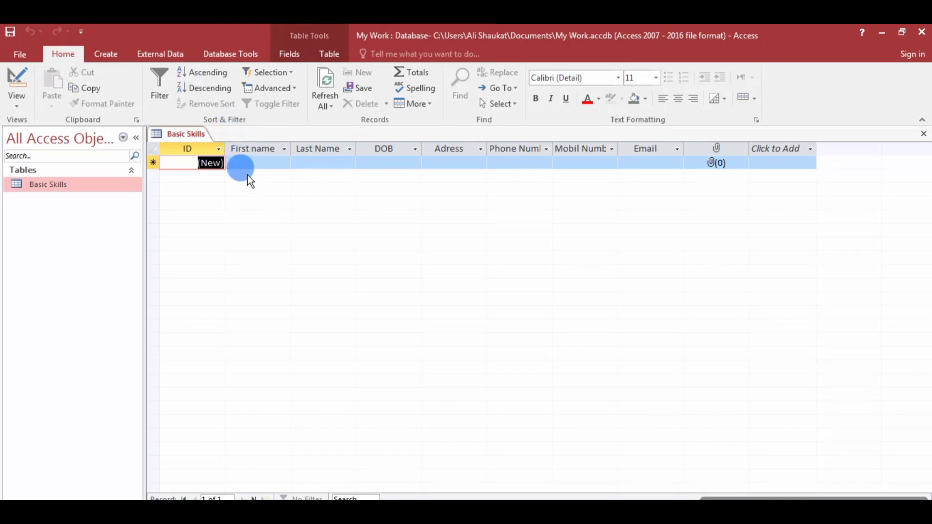
Centre-align the ID, First name, Last Name and DOB columns.
{"action": "left_click", "coordinate": [153, 161]}
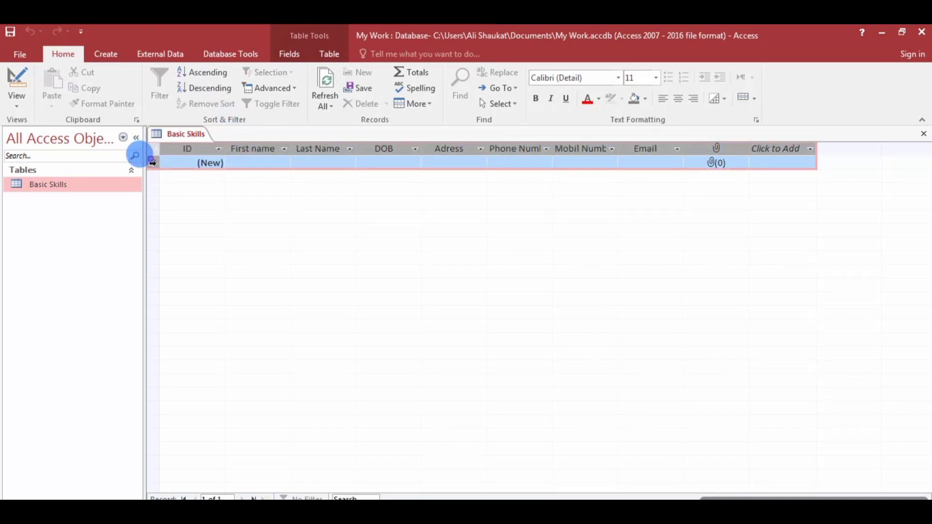
{"action": "left_click", "coordinate": [679, 99]}
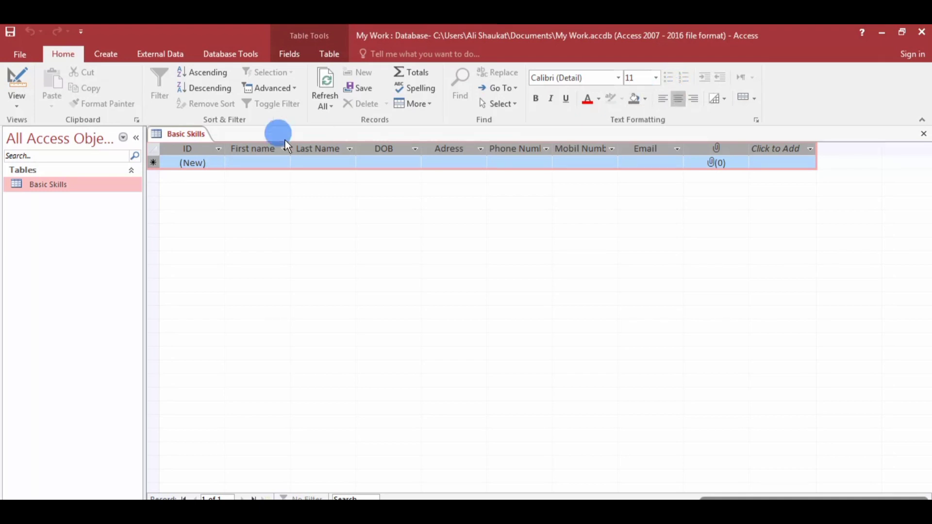
{"action": "left_click", "coordinate": [256, 162]}
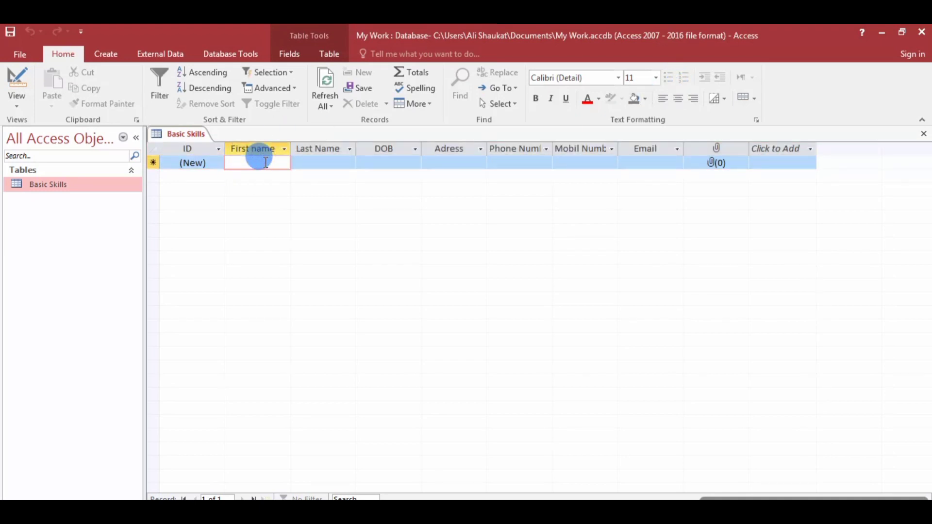
{"action": "left_click", "coordinate": [678, 99]}
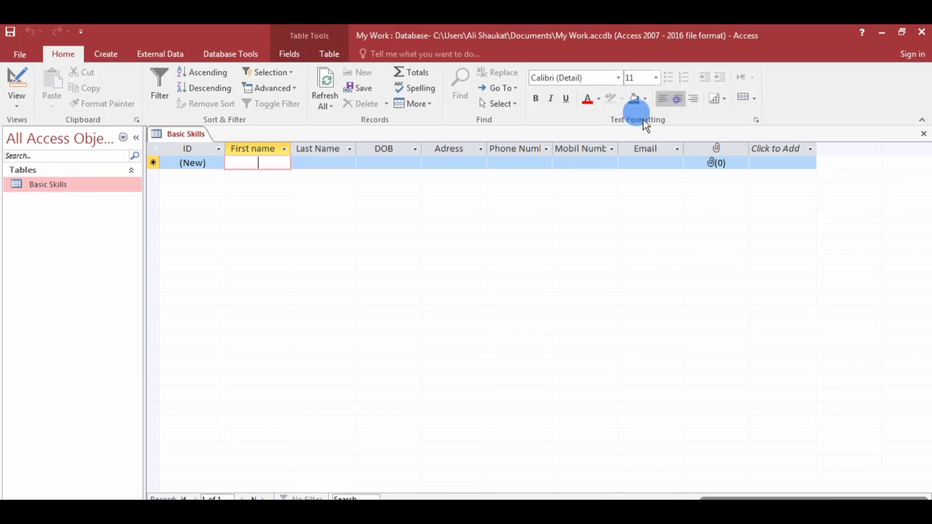
{"action": "left_click", "coordinate": [323, 162]}
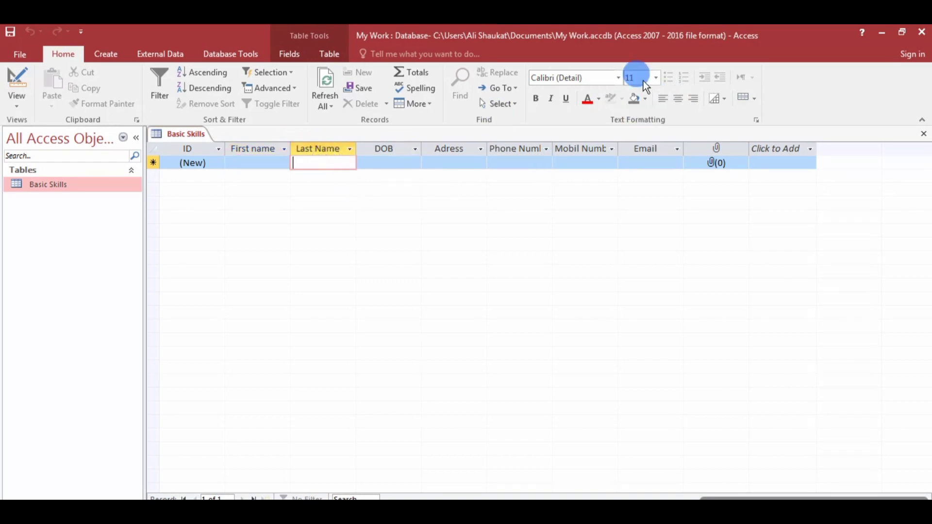
{"action": "left_click", "coordinate": [678, 101]}
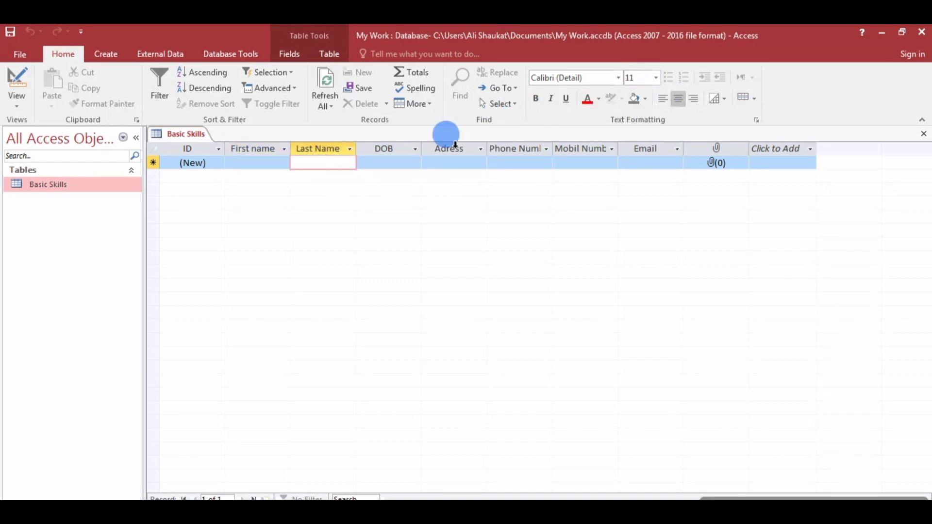
{"action": "left_click", "coordinate": [386, 162]}
{"action": "left_click", "coordinate": [677, 100]}
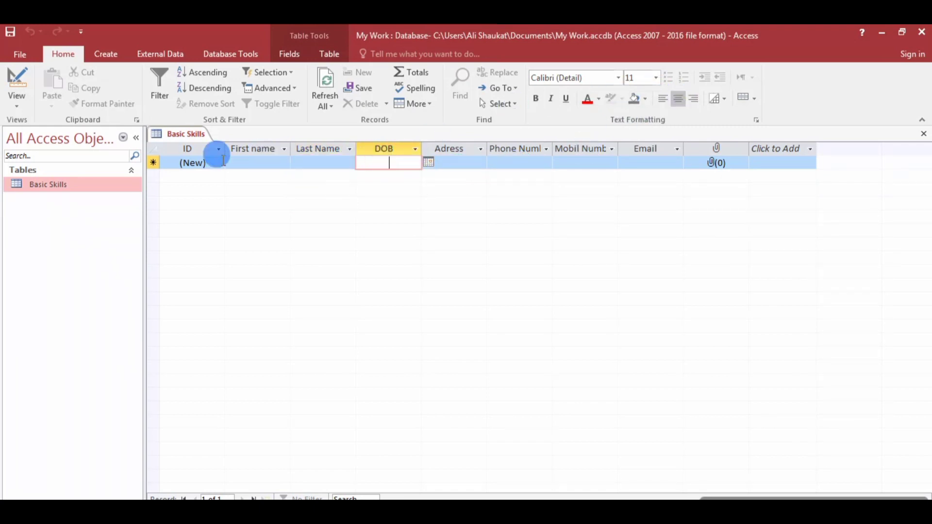
{"action": "left_click", "coordinate": [249, 163]}
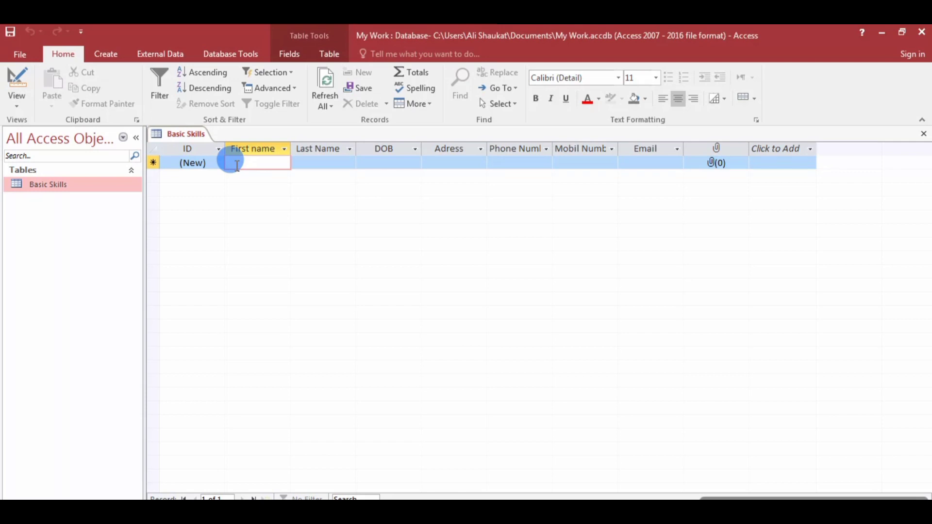
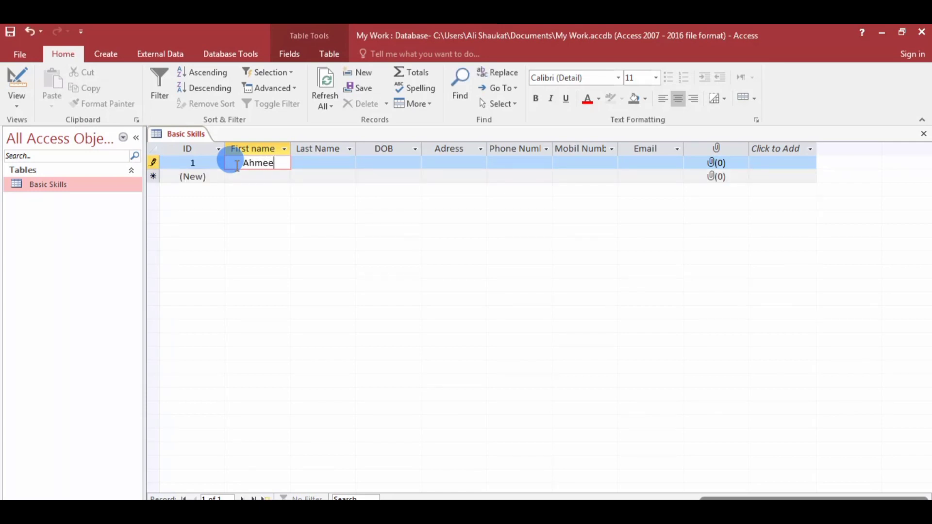
Enter record 1's first and last name and the birth date 14/11/2000.
{"action": "key", "text": "Tab"}
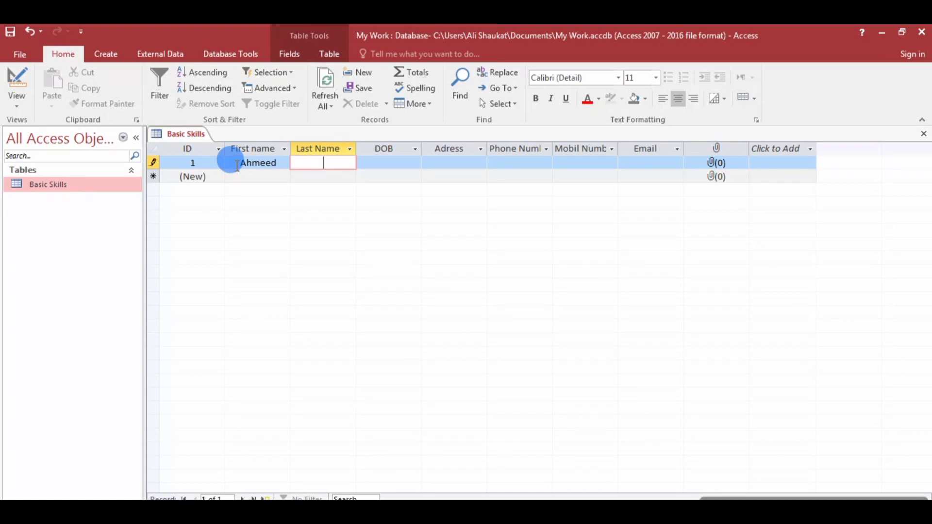
{"action": "key", "text": "Tab"}
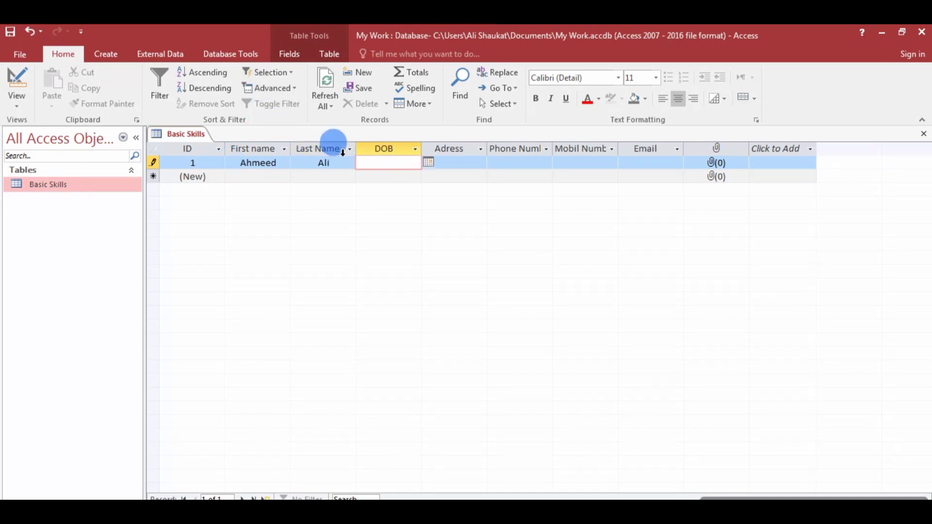
{"action": "left_click", "coordinate": [427, 163]}
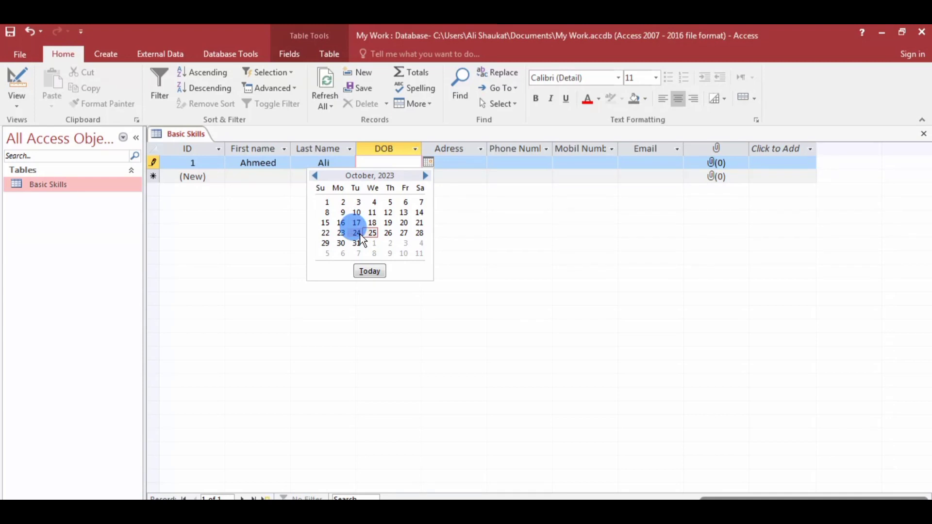
{"action": "left_click", "coordinate": [384, 160]}
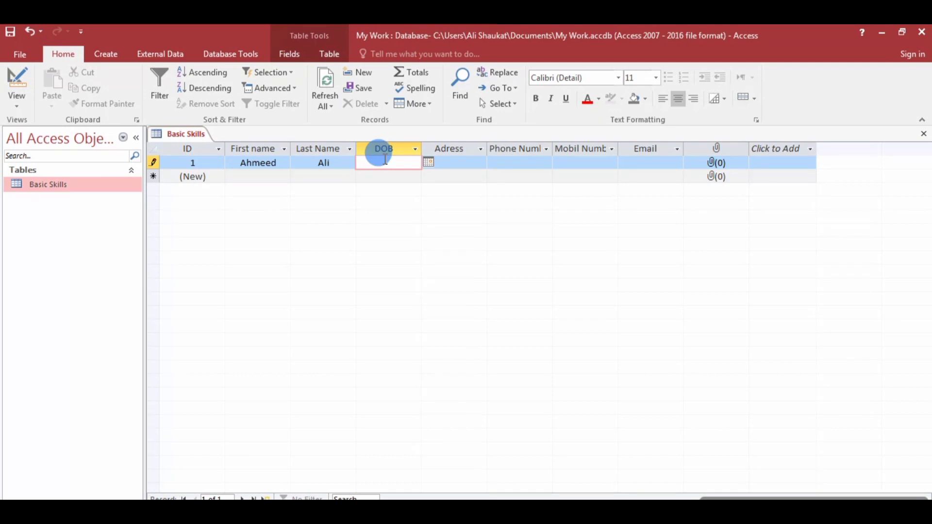
{"action": "type", "text": "14/11/2000"}
{"action": "key", "text": "Tab"}
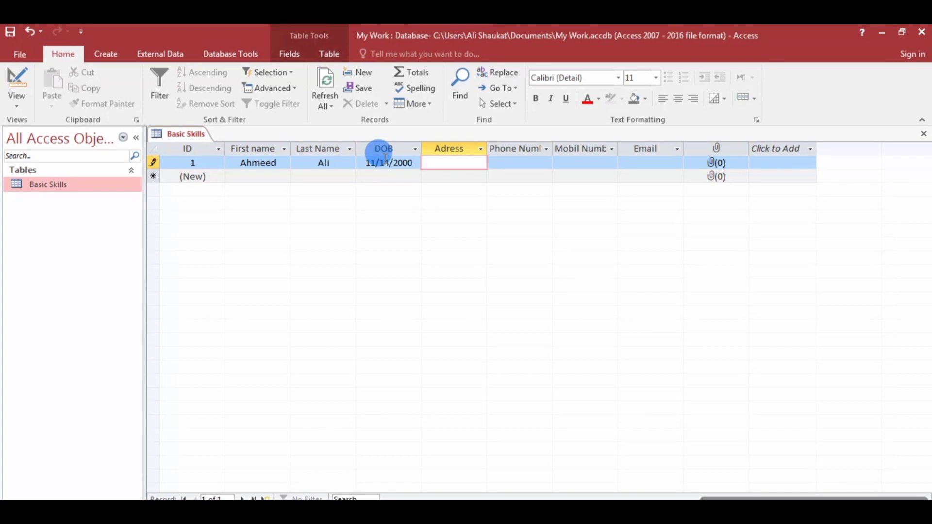
Fill in record 1's city, phone number, mobile number and e-mail address.
{"action": "type", "text": "Islamabad"}
{"action": "key", "text": "Tab"}
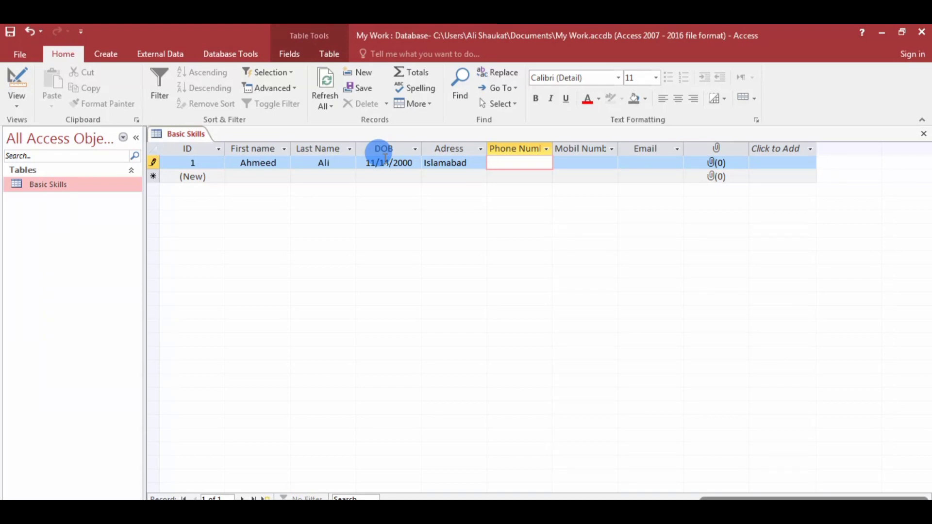
{"action": "key", "text": "Tab"}
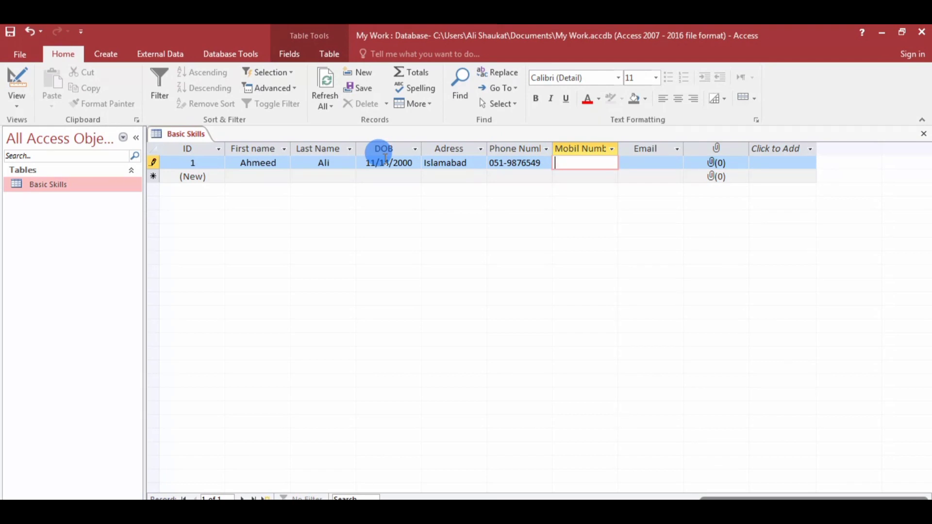
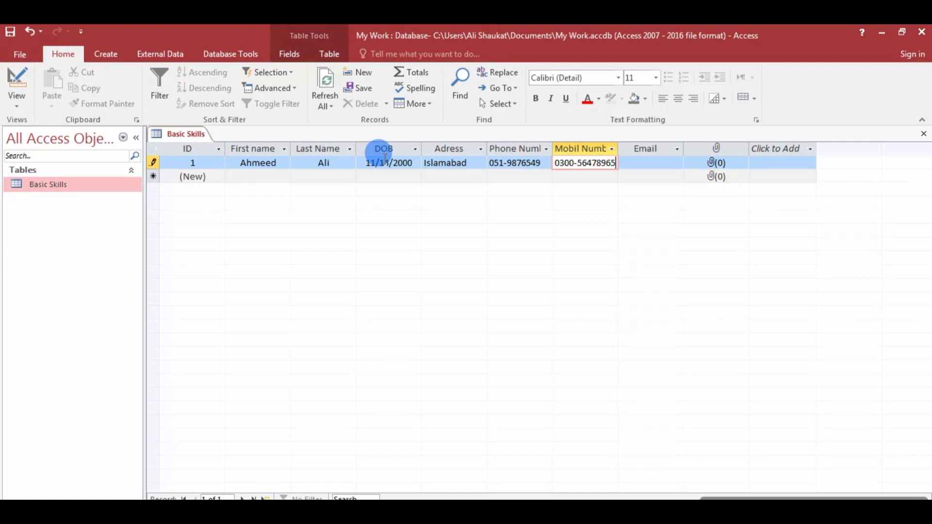
{"action": "key", "text": "Tab"}
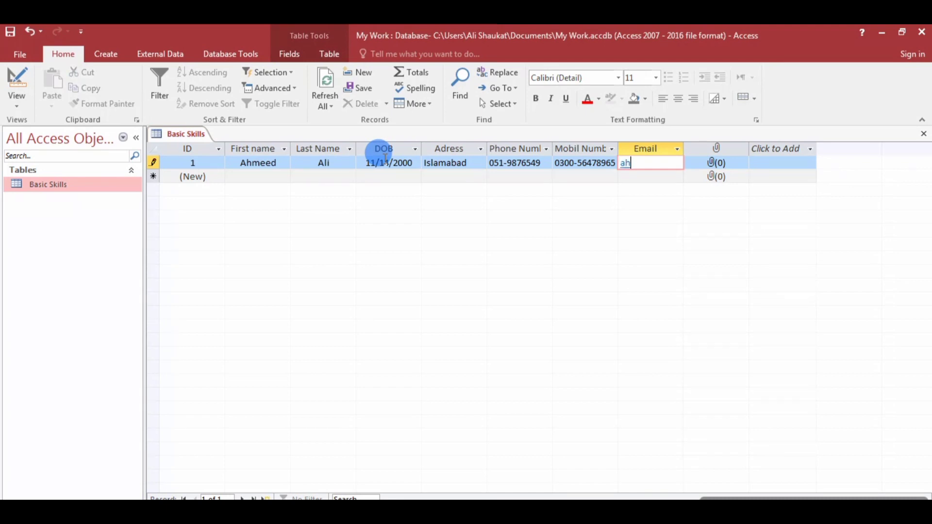
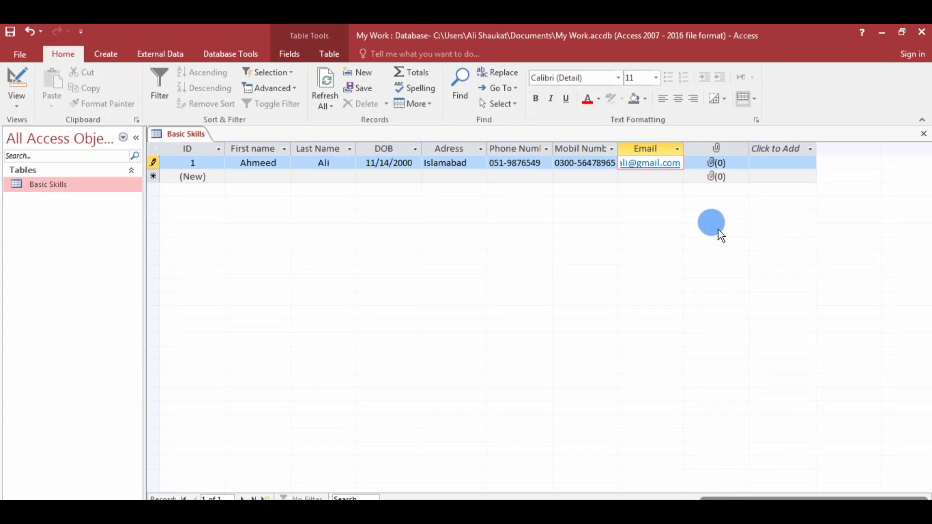
Attach bpm pic from Pictures > All new pics september 2023 > BMP PICS to record 1.
{"action": "double_click", "coordinate": [711, 165]}
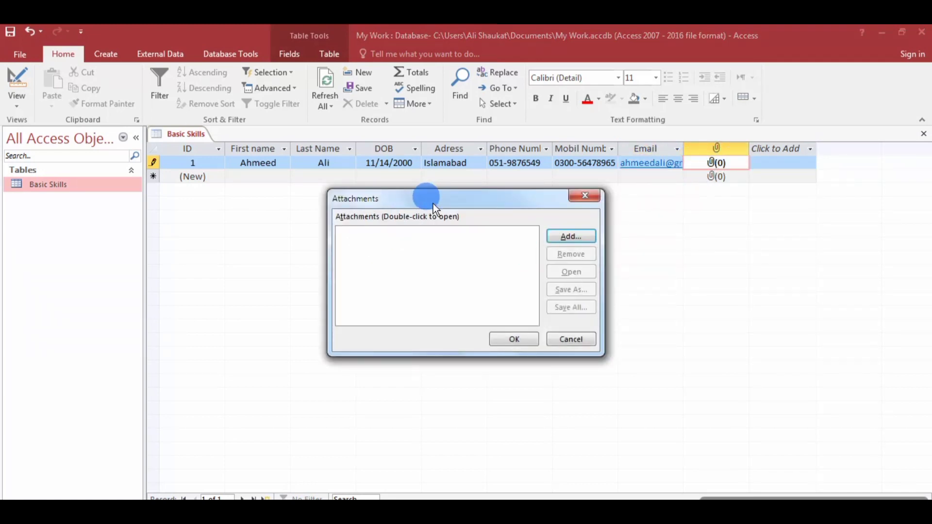
{"action": "left_click", "coordinate": [575, 235]}
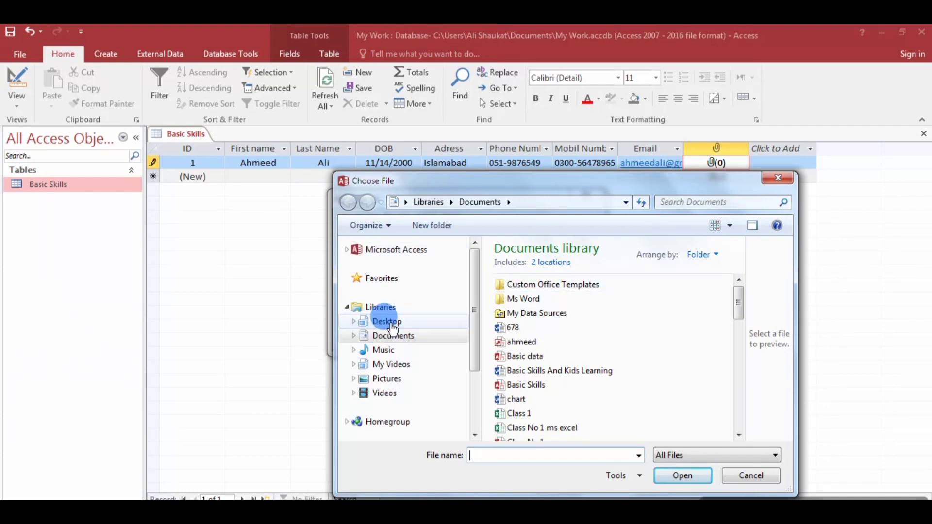
{"action": "left_click", "coordinate": [395, 383]}
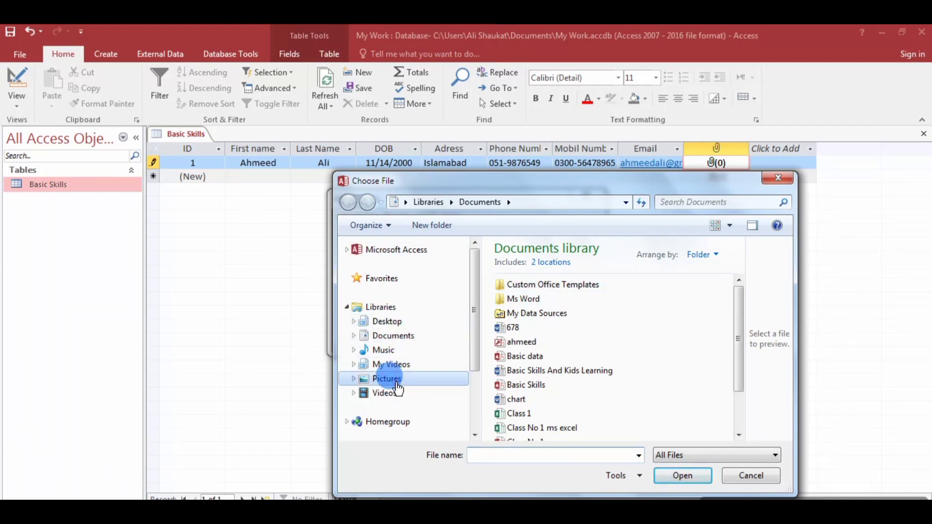
{"action": "left_click", "coordinate": [547, 330]}
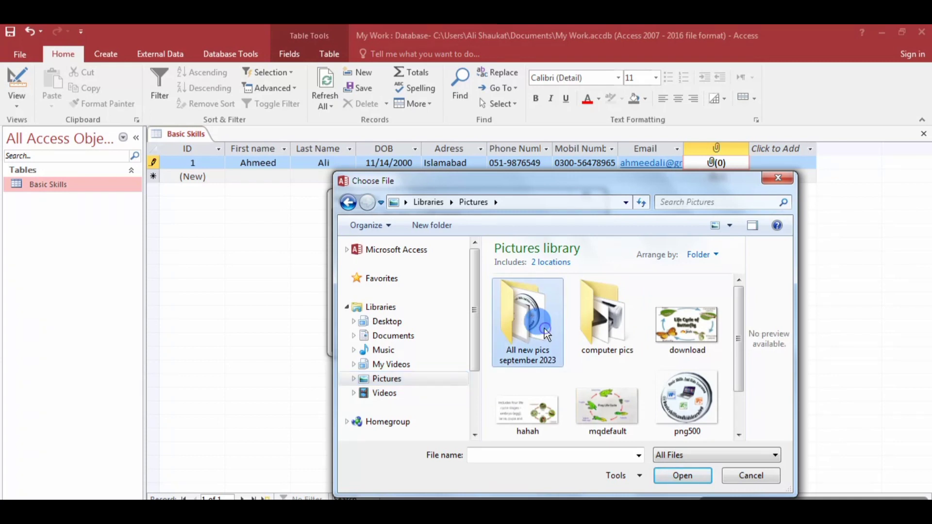
{"action": "double_click", "coordinate": [544, 329]}
{"action": "left_click", "coordinate": [708, 335]}
{"action": "left_click", "coordinate": [526, 340]}
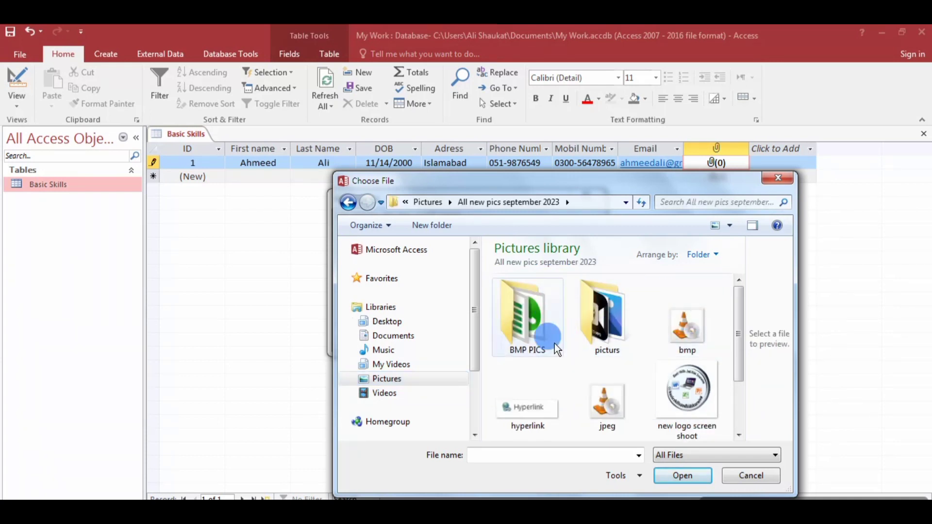
{"action": "double_click", "coordinate": [526, 341]}
{"action": "left_click", "coordinate": [695, 306]}
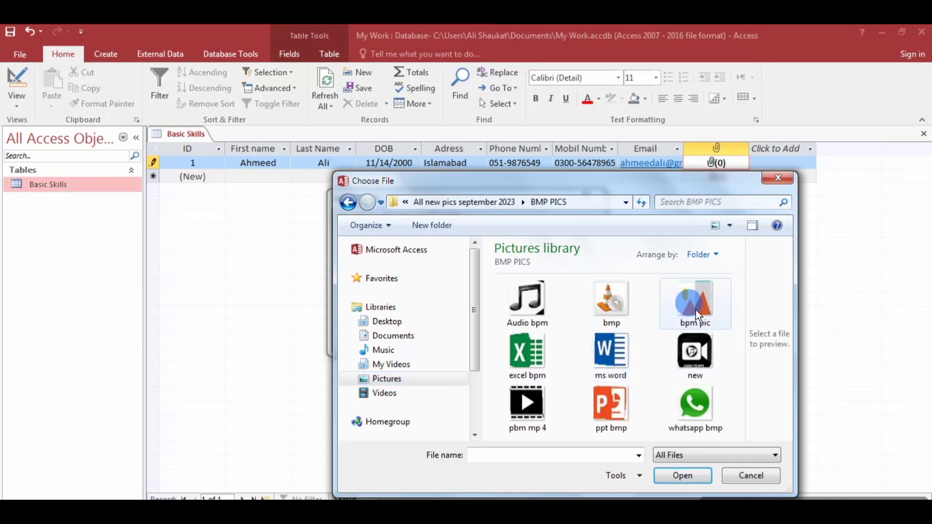
{"action": "left_click", "coordinate": [679, 476]}
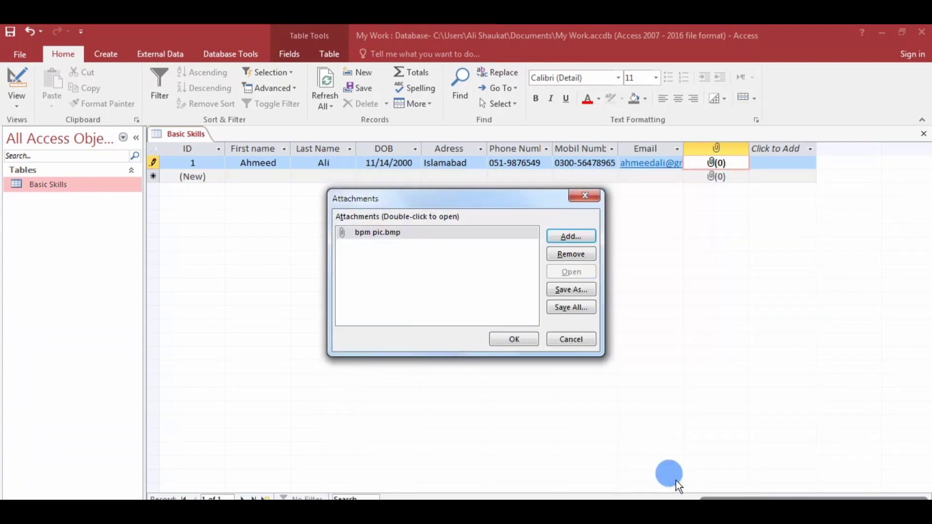
{"action": "left_click", "coordinate": [507, 336]}
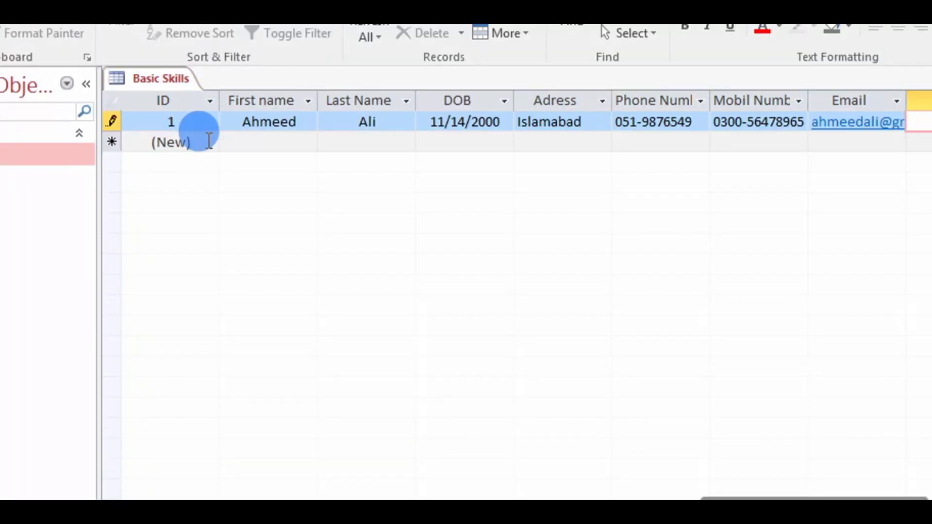
Select the First name cell on the blank new-record row to begin a second record.
{"action": "left_click", "coordinate": [262, 146]}
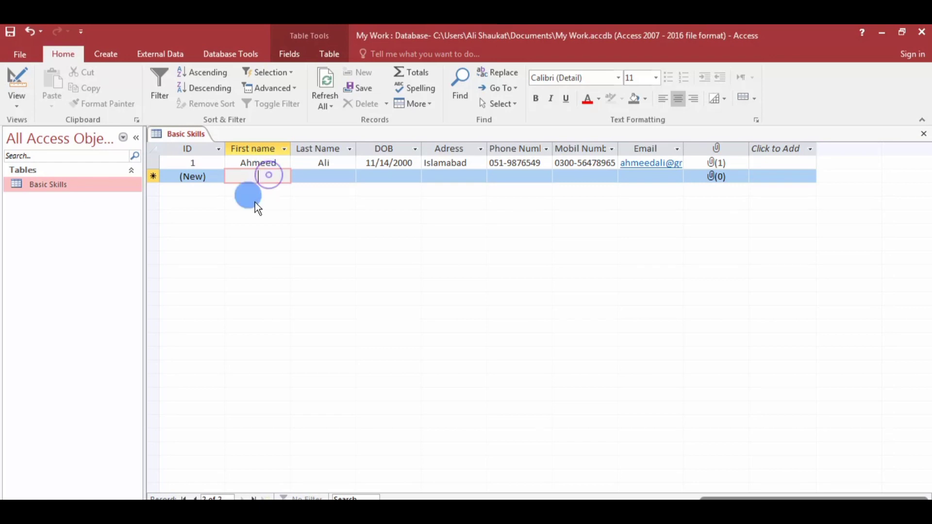
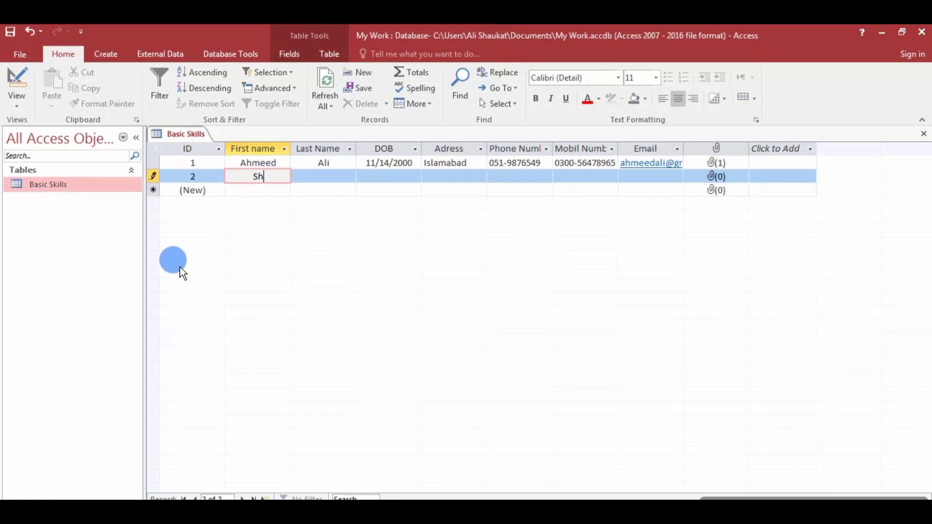
Enter the person's first and last name and the birth date 24/10/1990.
{"action": "key", "text": "Tab"}
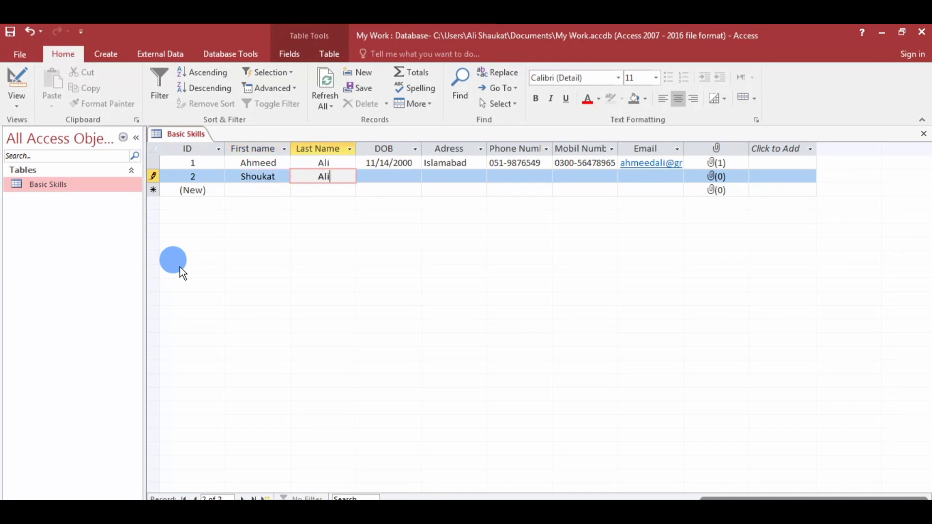
{"action": "key", "text": "Tab"}
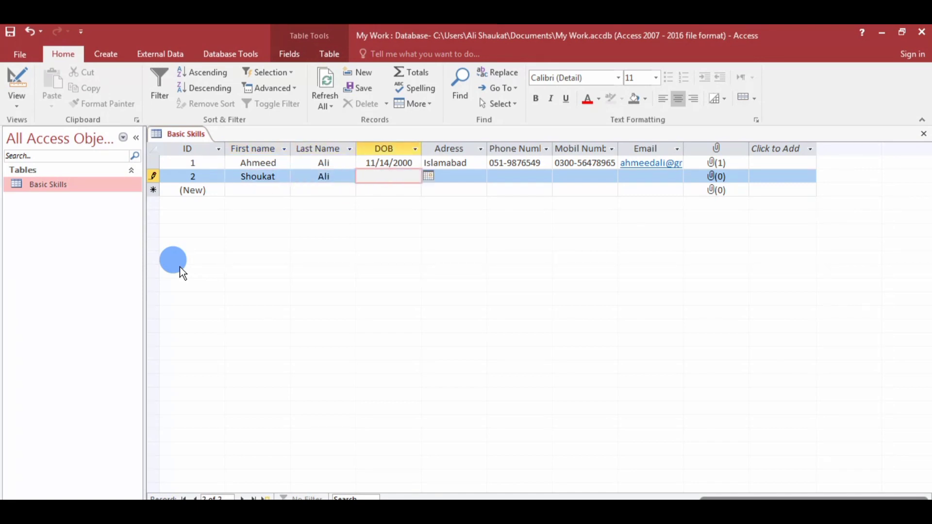
{"action": "type", "text": "24/10/"}
{"action": "type", "text": "19"}
{"action": "type", "text": "90"}
{"action": "key", "text": "Tab"}
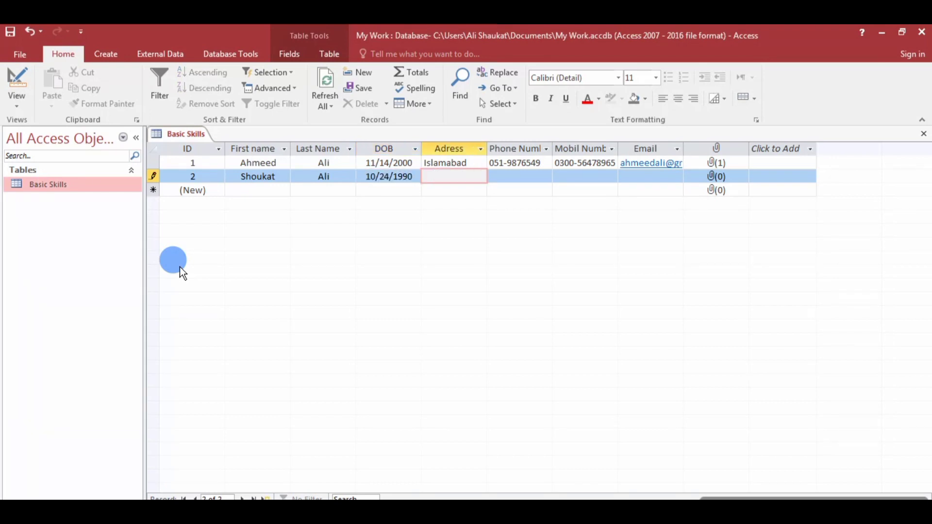
Fill in the address Islamabad, then the phone number, mobile number and e-mail address.
{"action": "type", "text": "Ra"}
{"action": "type", "text": "la"}
{"action": "type", "text": "wa"}
{"action": "type", "text": "pindi"}
{"action": "key", "text": "BackSpace"}
{"action": "key", "text": "BackSpace"}
{"action": "key", "text": "BackSpace"}
{"action": "key", "text": "BackSpace"}
{"action": "key", "text": "BackSpace"}
{"action": "key", "text": "BackSpace"}
{"action": "key", "text": "BackSpace"}
{"action": "key", "text": "BackSpace"}
{"action": "key", "text": "BackSpace"}
{"action": "key", "text": "BackSpace"}
{"action": "key", "text": "BackSpace"}
{"action": "type", "text": "Islamabad"}
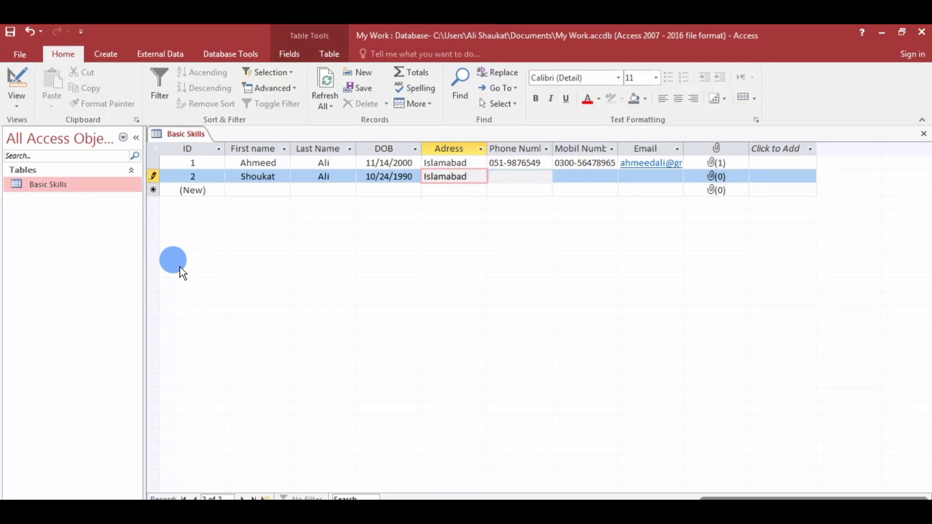
{"action": "key", "text": "Tab"}
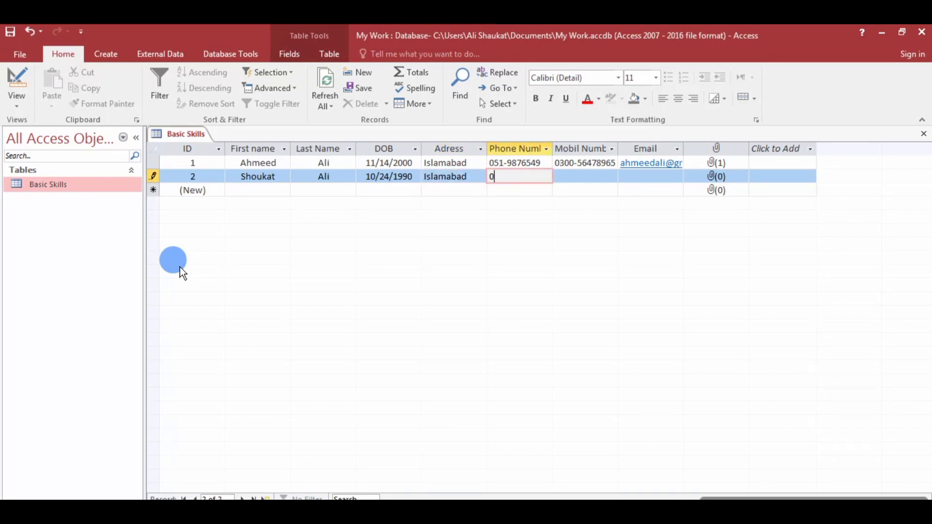
{"action": "key", "text": "Tab"}
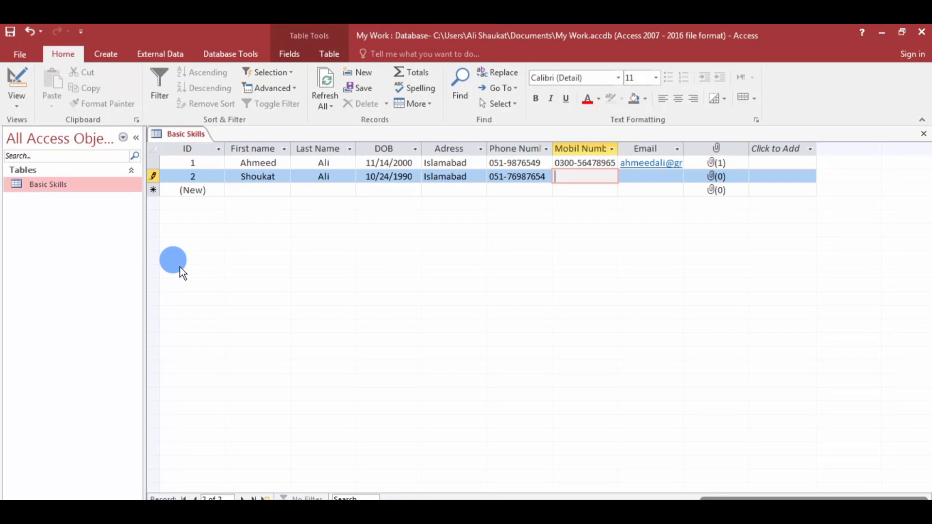
{"action": "key", "text": "Tab"}
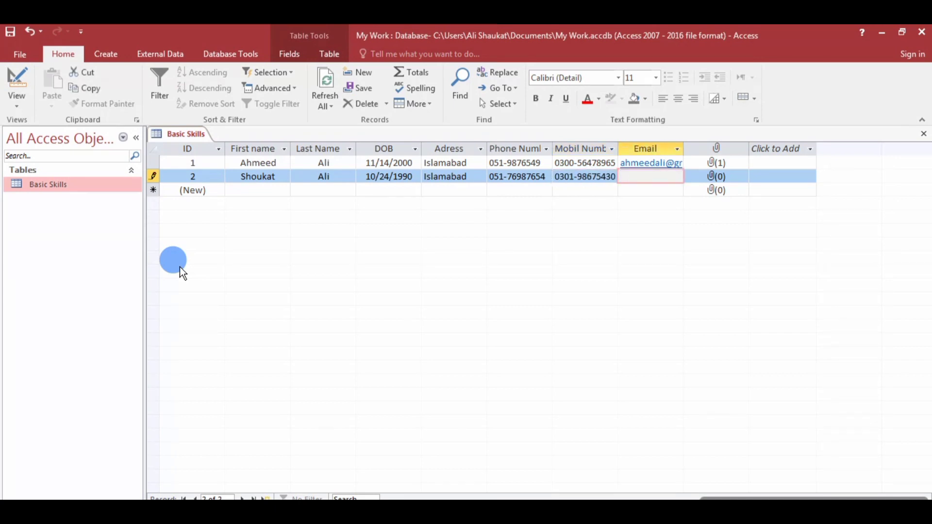
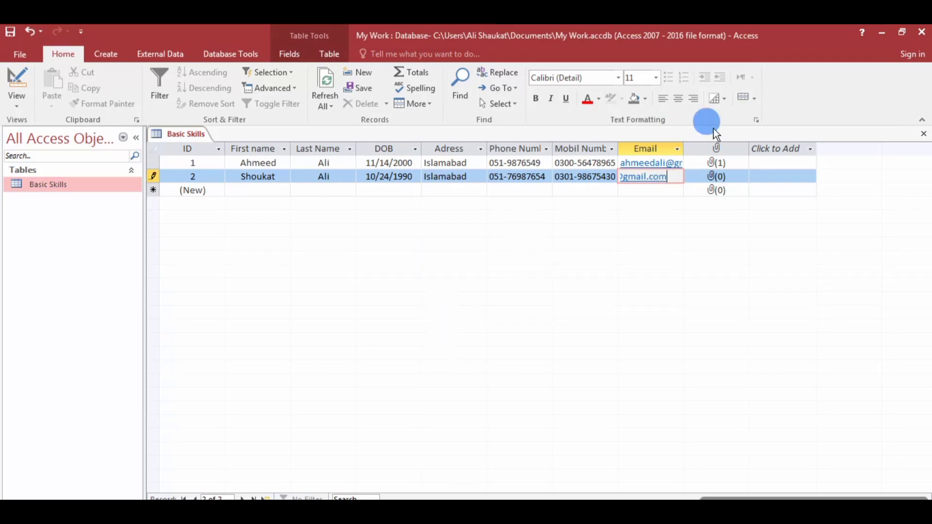
Attach the picture ppt bmp.bmp to record 2's Picture field.
{"action": "double_click", "coordinate": [718, 177]}
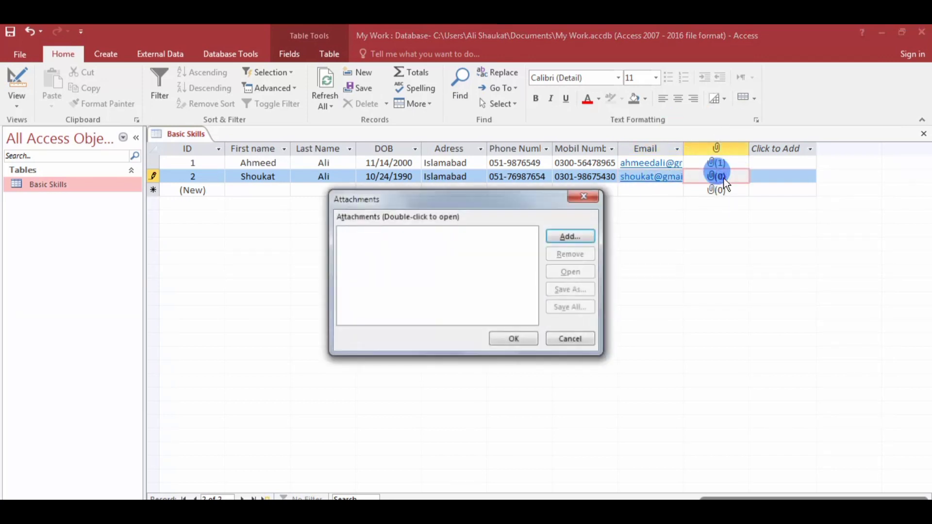
{"action": "left_click", "coordinate": [568, 233]}
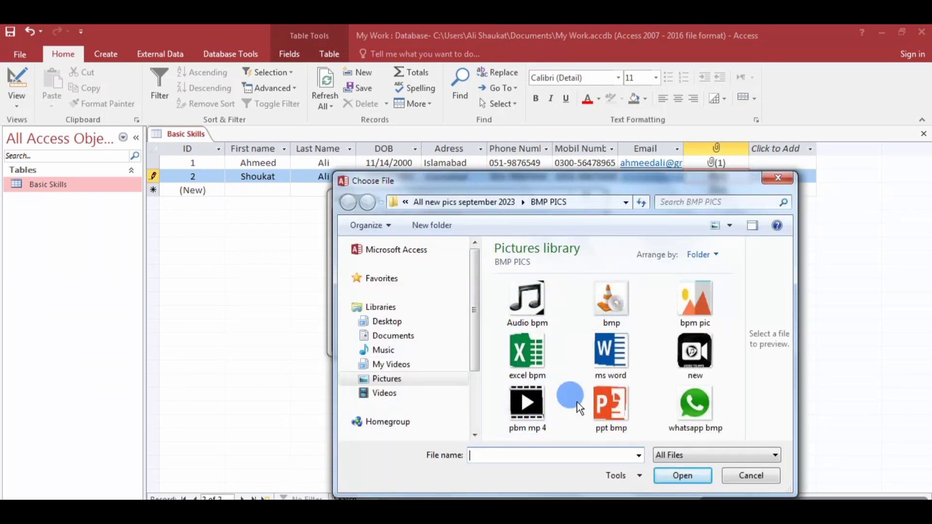
{"action": "left_click", "coordinate": [625, 405]}
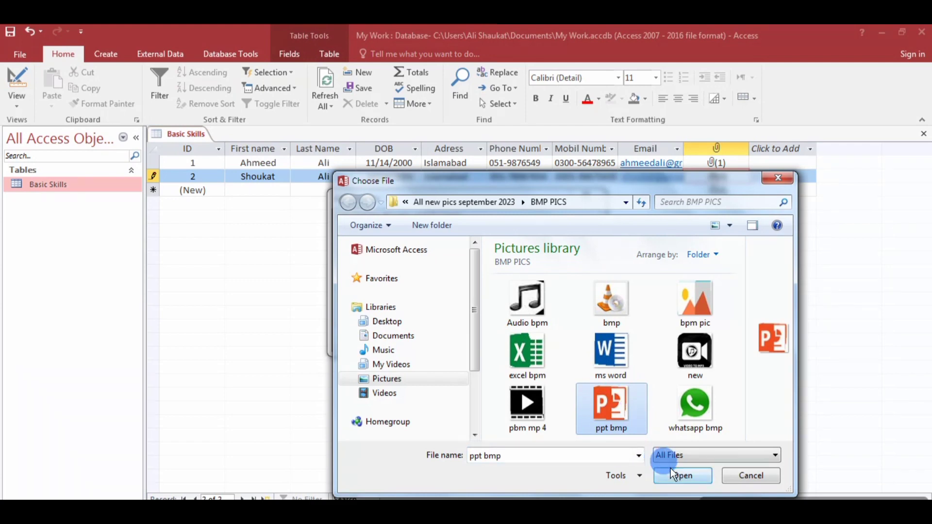
{"action": "left_click", "coordinate": [683, 475]}
{"action": "left_click", "coordinate": [379, 291]}
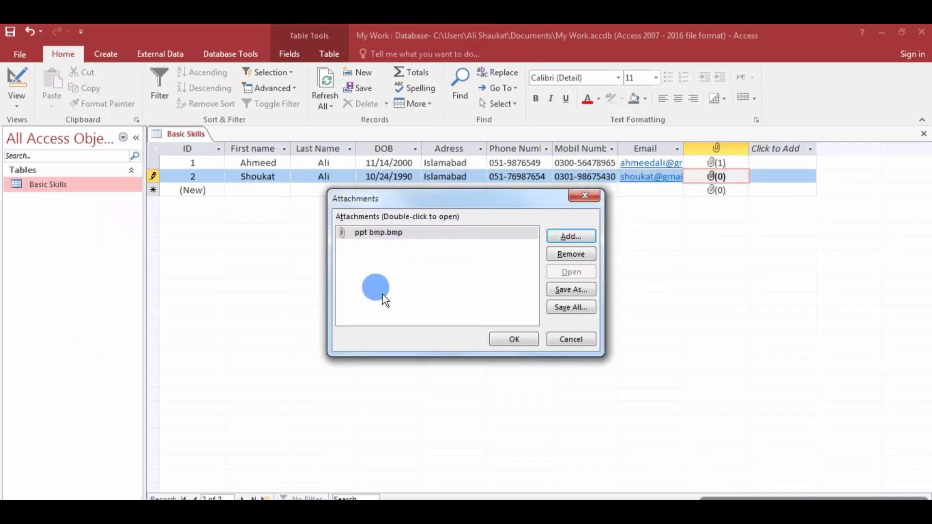
{"action": "left_click", "coordinate": [514, 340]}
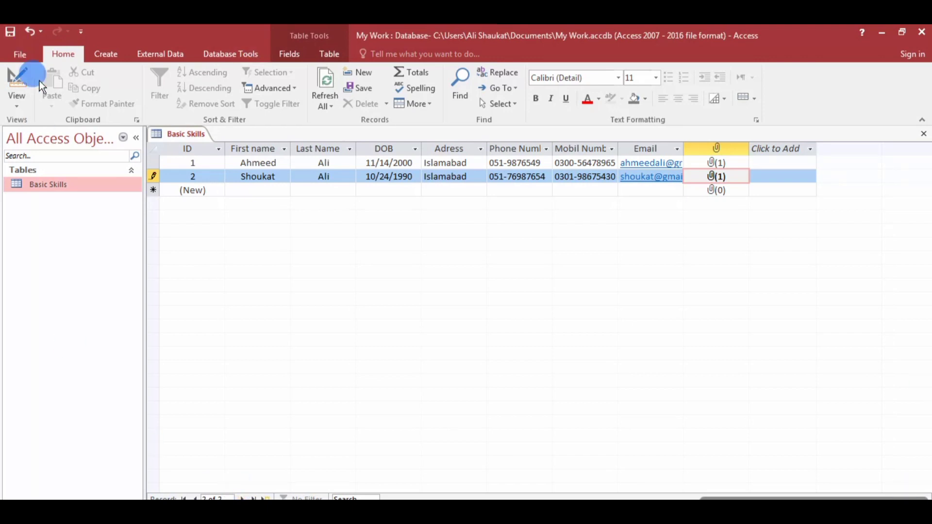
Save the second record by switching the table to Design View.
{"action": "left_click", "coordinate": [19, 107]}
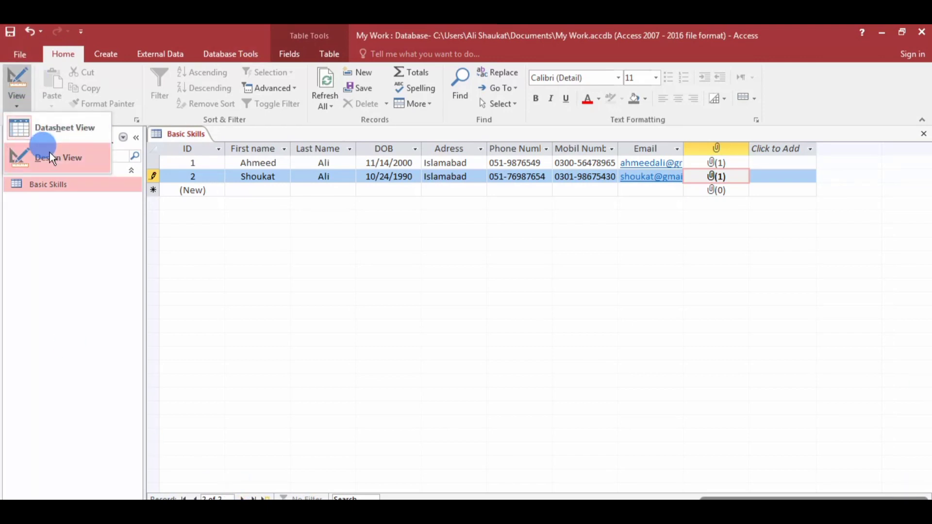
{"action": "left_click", "coordinate": [51, 154]}
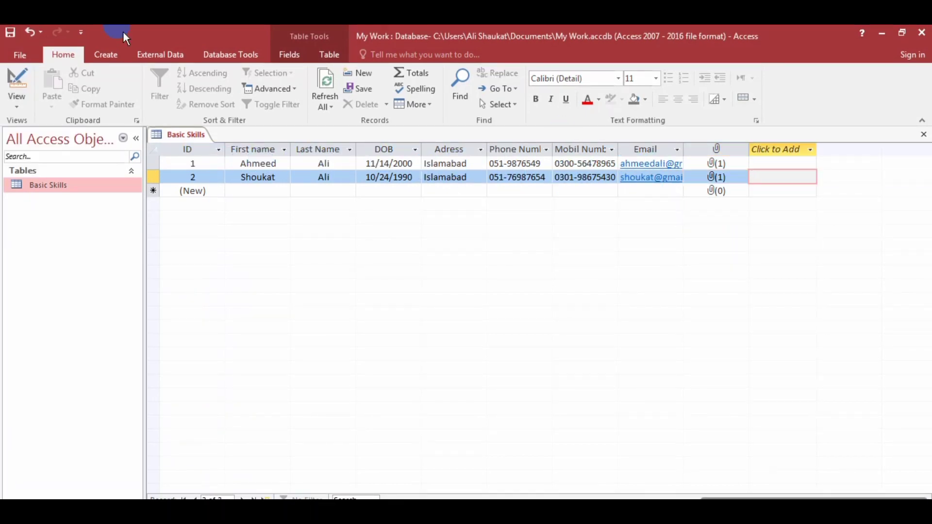
{"action": "left_click", "coordinate": [14, 104]}
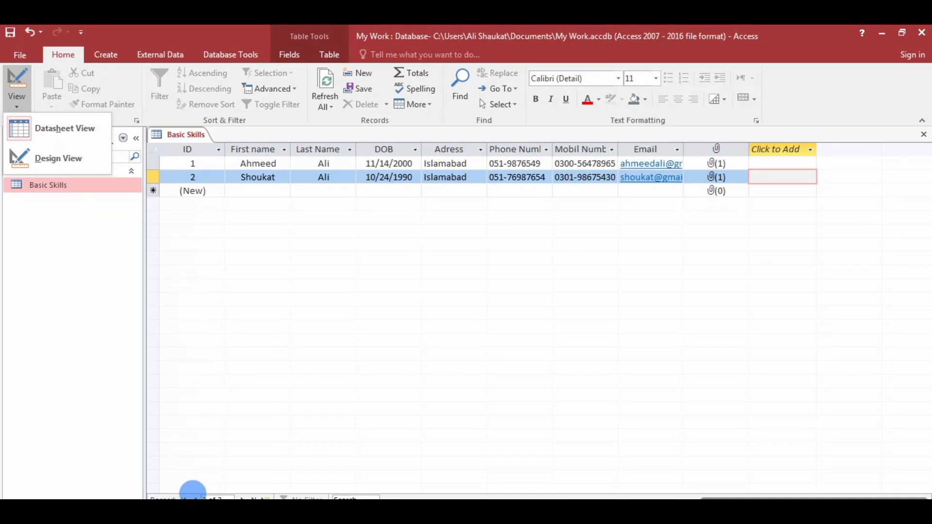
Step through records 1 and 2 with the navigation bar, ending on the new-record row.
{"action": "left_click", "coordinate": [194, 493]}
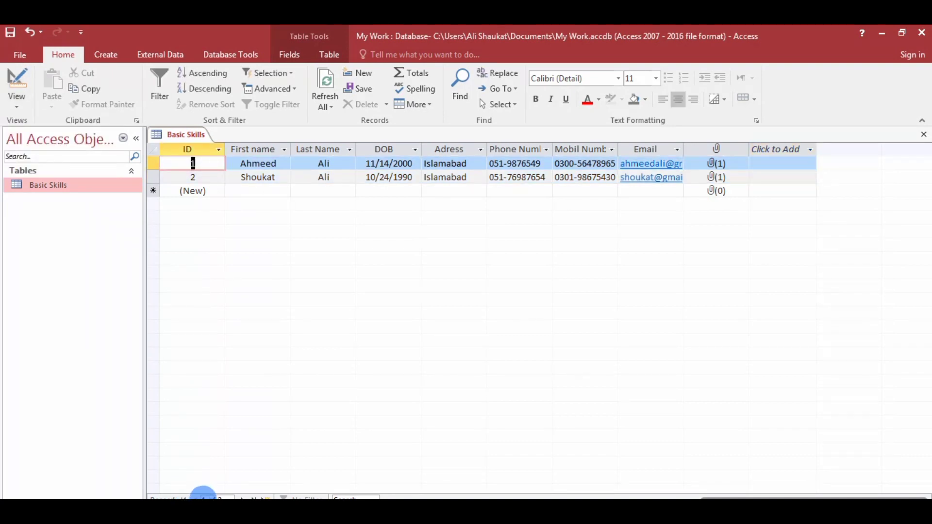
{"action": "left_click", "coordinate": [242, 492]}
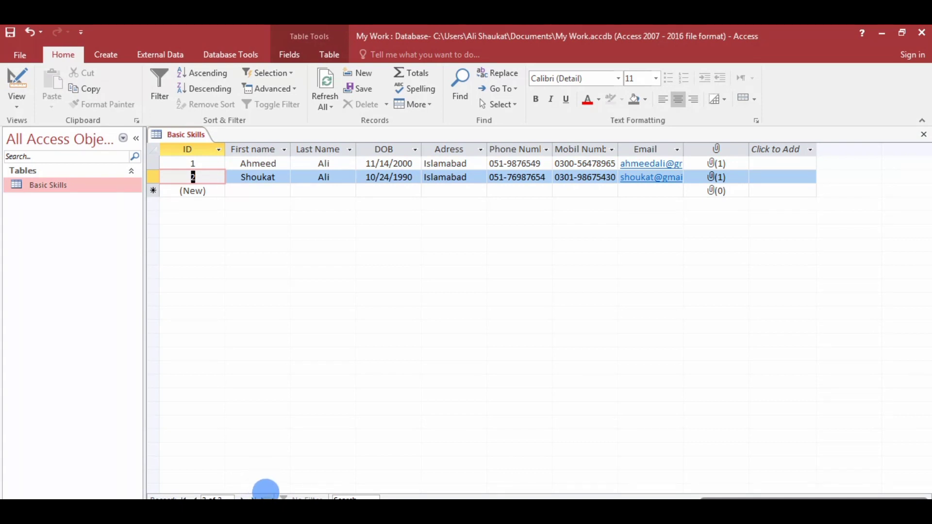
{"action": "left_click", "coordinate": [266, 493]}
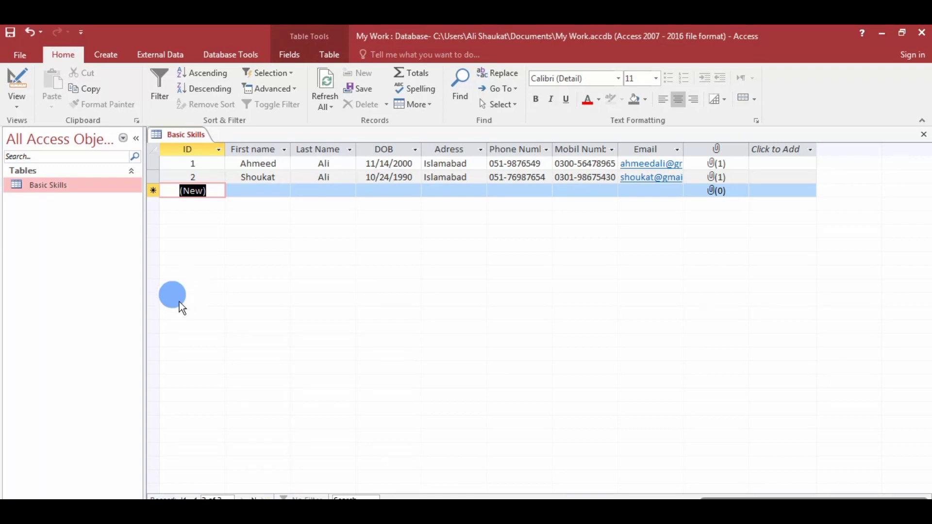
{"action": "left_click", "coordinate": [26, 106]}
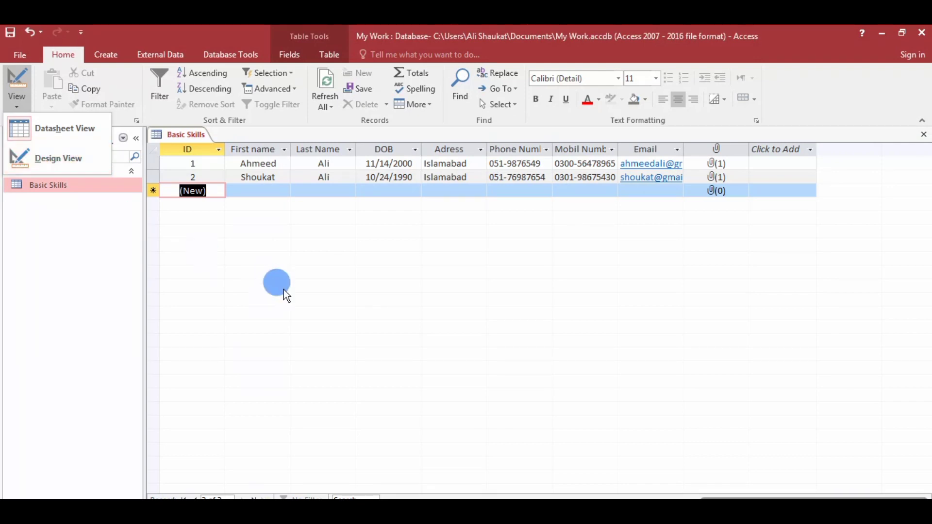
{"action": "left_click", "coordinate": [488, 258]}
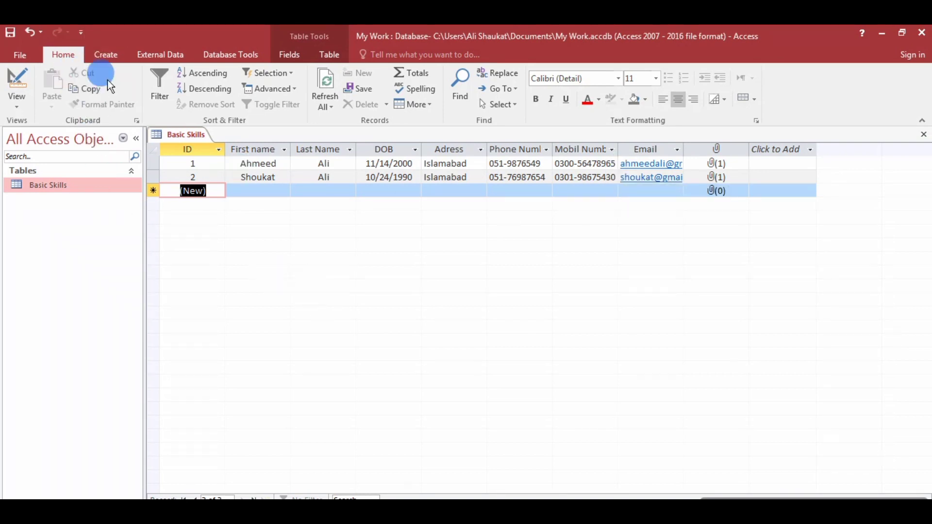
Create a new blank form, Form1, from the Create tab.
{"action": "left_click", "coordinate": [105, 51]}
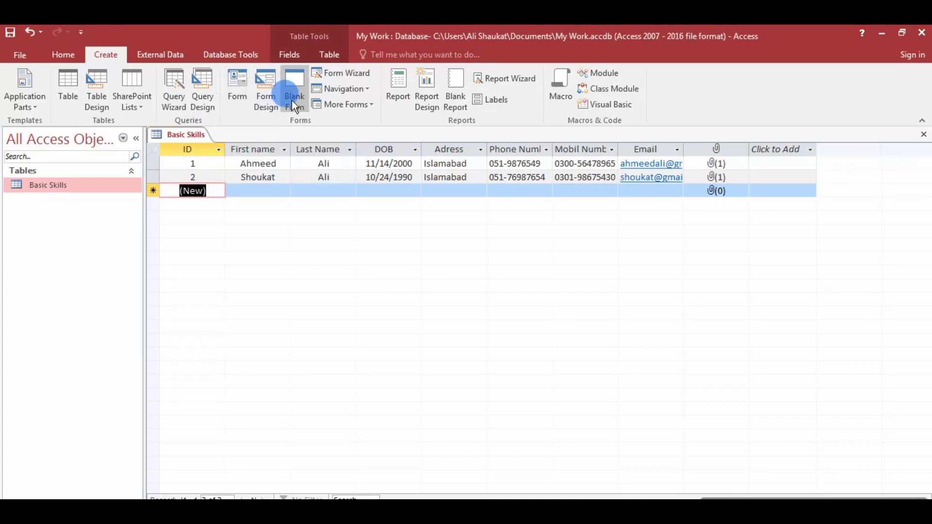
{"action": "left_click", "coordinate": [294, 74]}
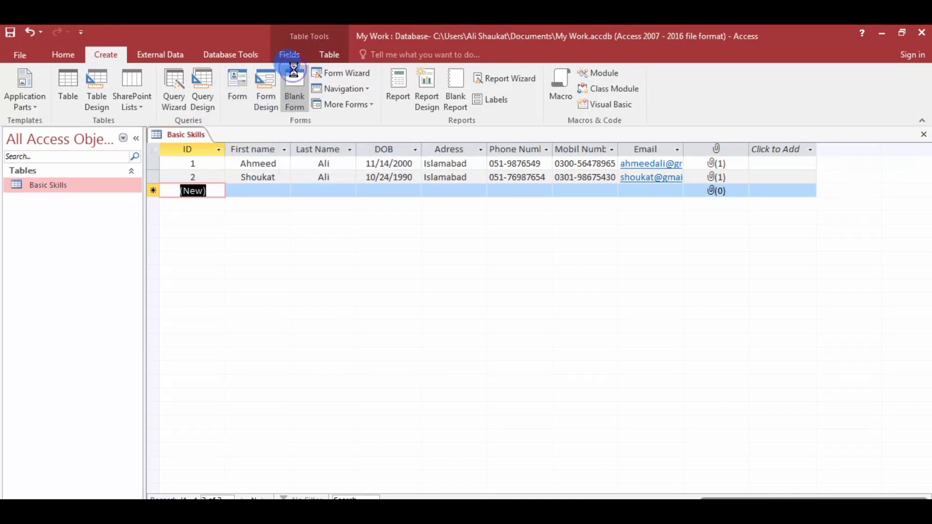
{"action": "left_click", "coordinate": [200, 180]}
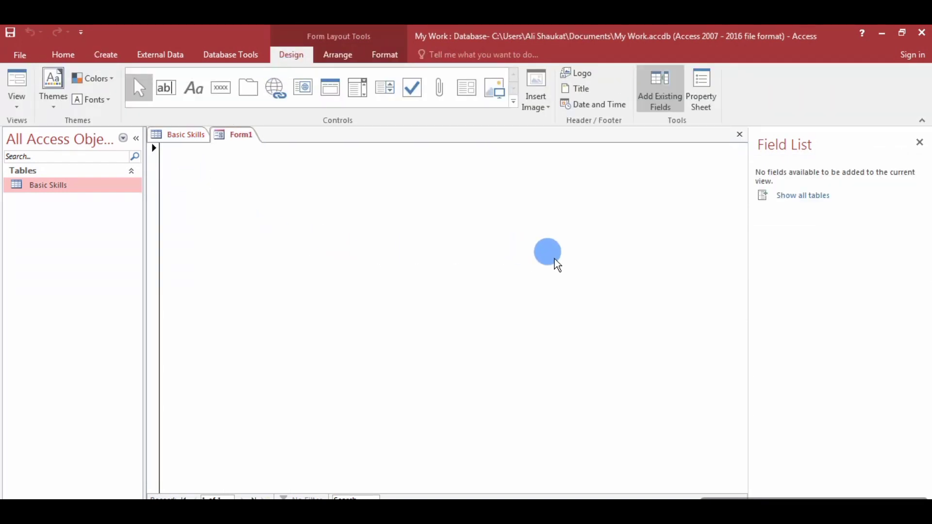
Show all tables in the Field List, expand Basic Skills, and switch Form1 to Form View.
{"action": "left_click", "coordinate": [766, 194]}
{"action": "left_click", "coordinate": [788, 196]}
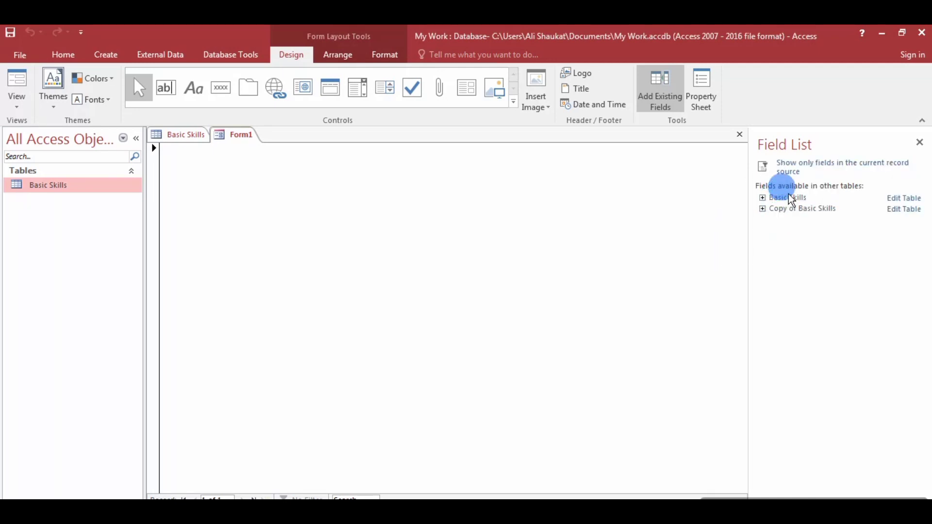
{"action": "left_click", "coordinate": [763, 197]}
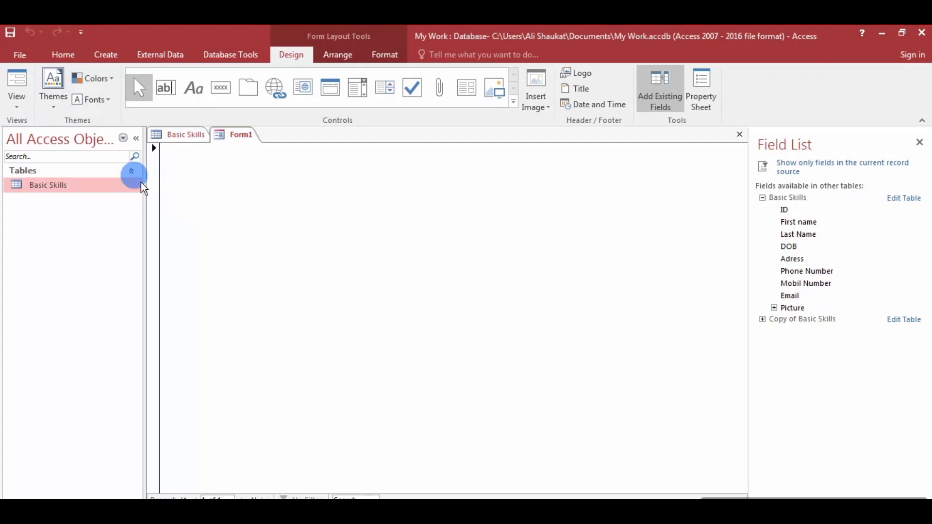
{"action": "left_click", "coordinate": [19, 107]}
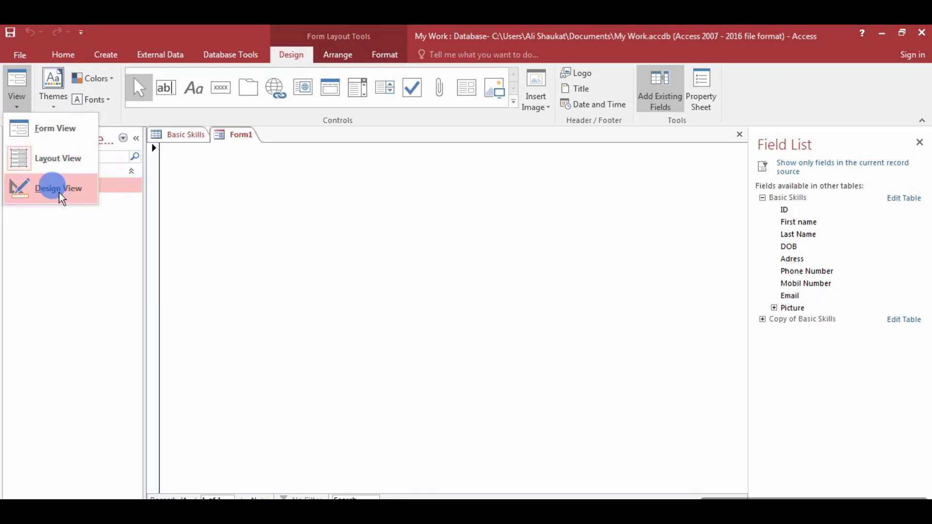
{"action": "left_click", "coordinate": [45, 127]}
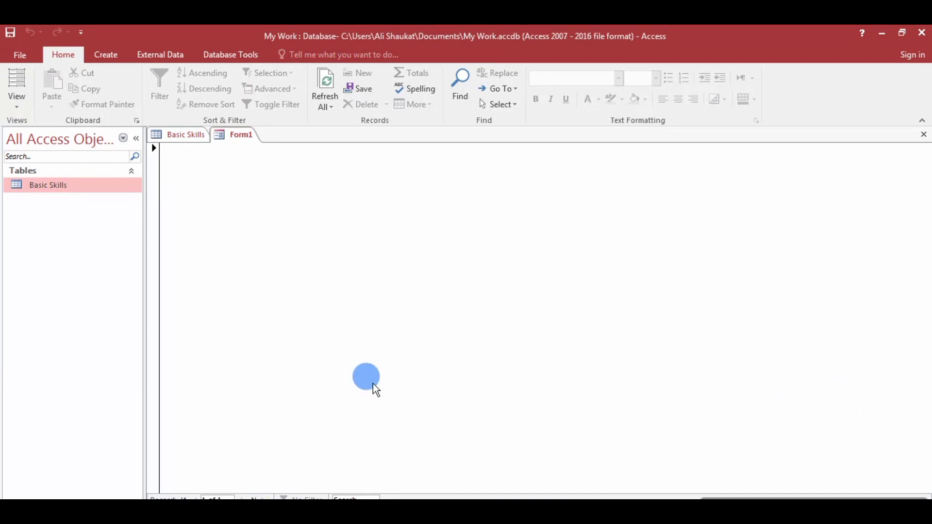
Switch Form1 to Layout View and then to Design View.
{"action": "left_click", "coordinate": [16, 106]}
{"action": "left_click", "coordinate": [54, 163]}
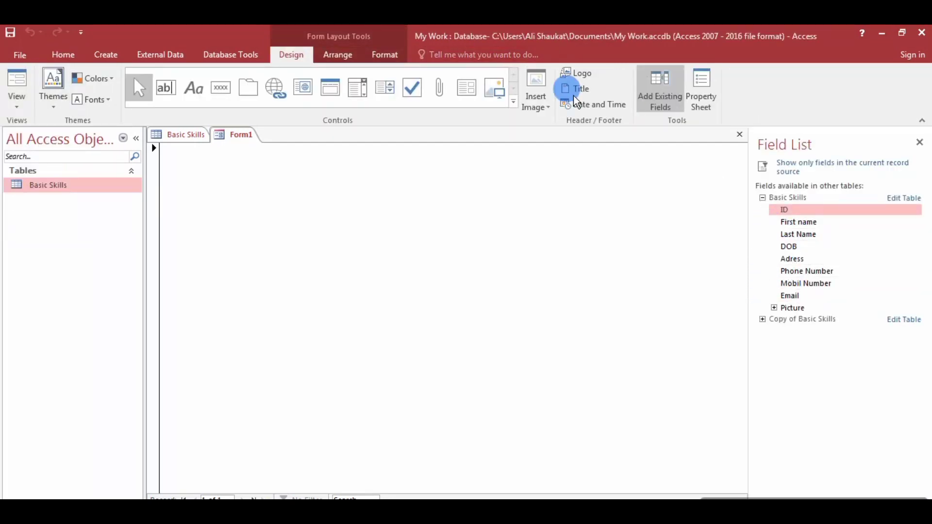
{"action": "left_click", "coordinate": [15, 101]}
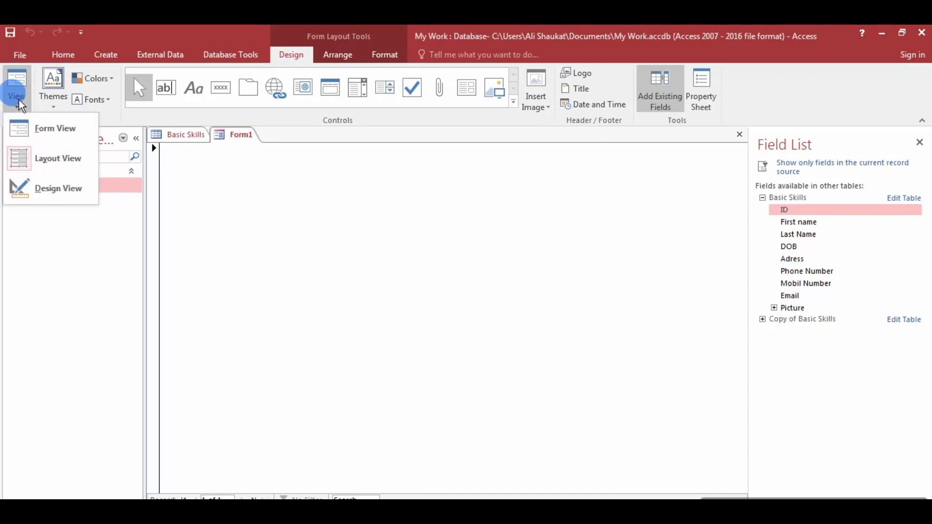
{"action": "left_click", "coordinate": [45, 190]}
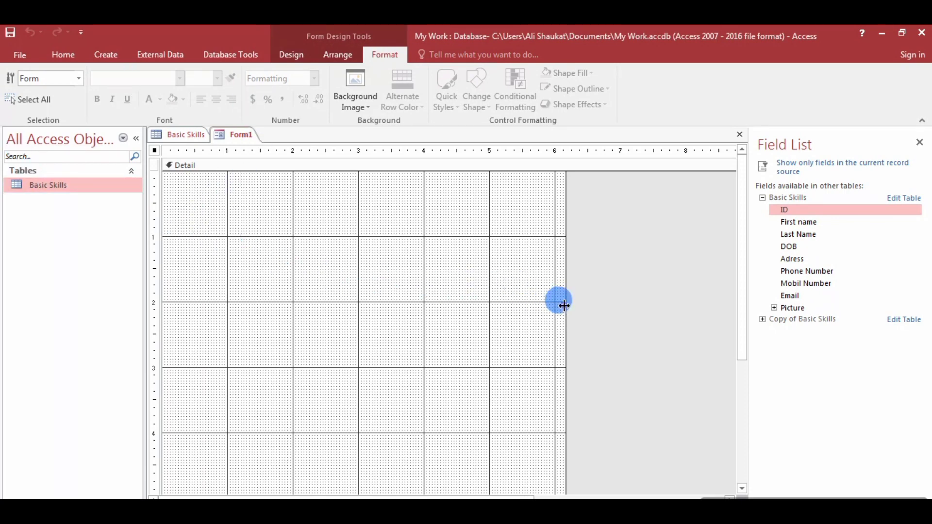
Drag Form1's edges to widen the design area, then browse the Controls gallery rows.
{"action": "left_click_drag", "start_coordinate": [560, 304], "coordinate": [720, 327]}
{"action": "left_click_drag", "start_coordinate": [514, 496], "coordinate": [410, 491]}
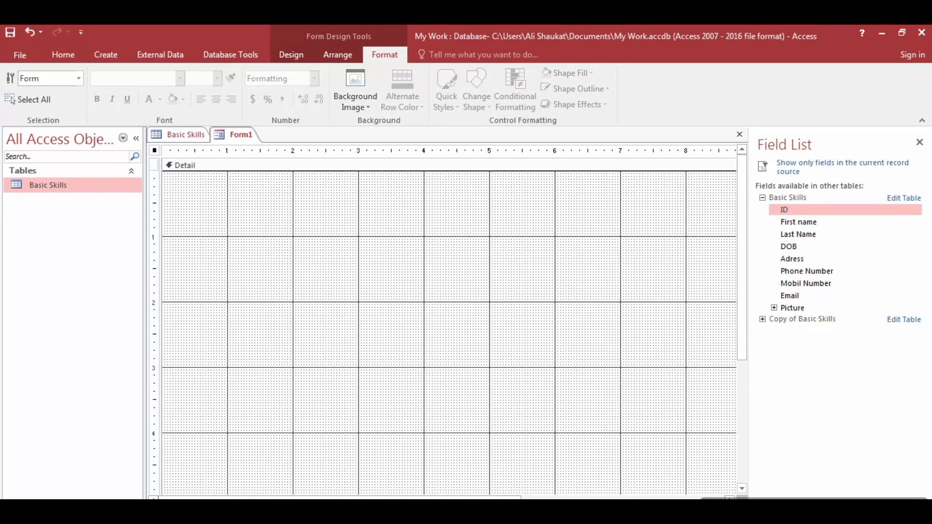
{"action": "left_click", "coordinate": [288, 61]}
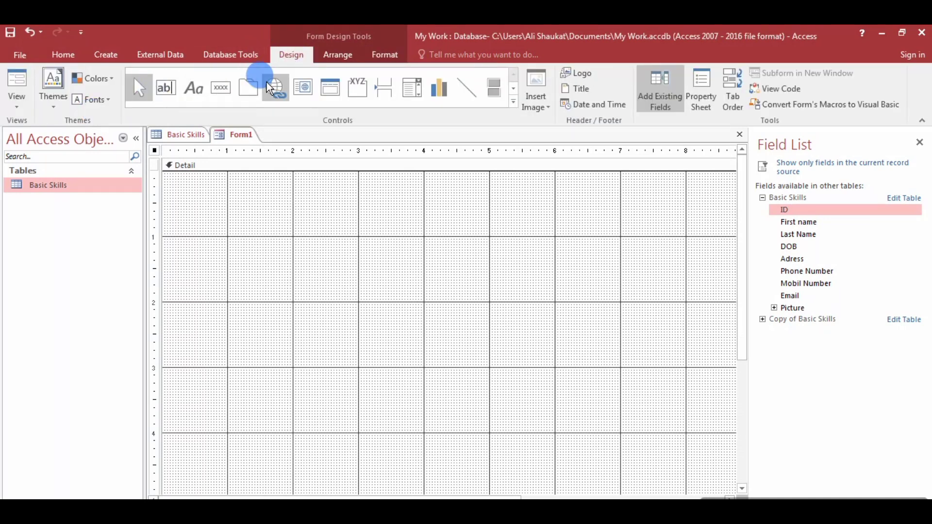
{"action": "left_click", "coordinate": [513, 88]}
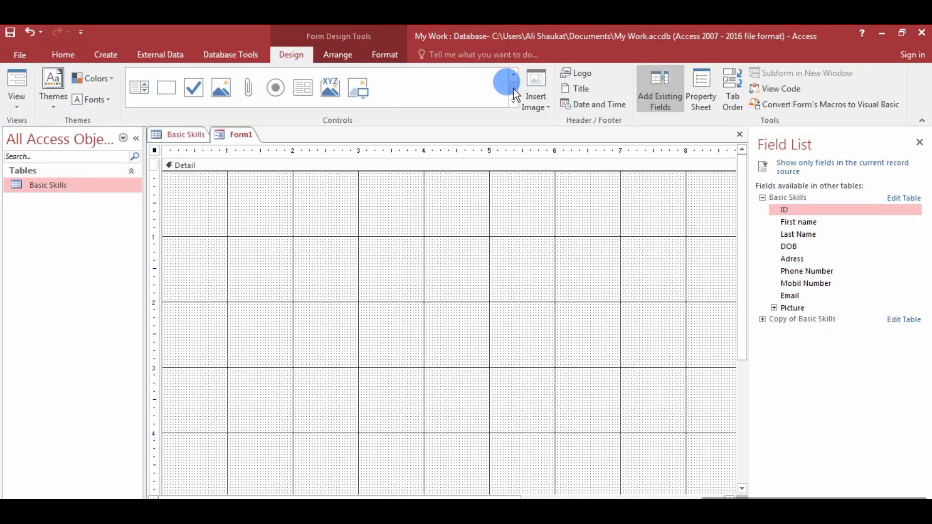
{"action": "left_click", "coordinate": [146, 92]}
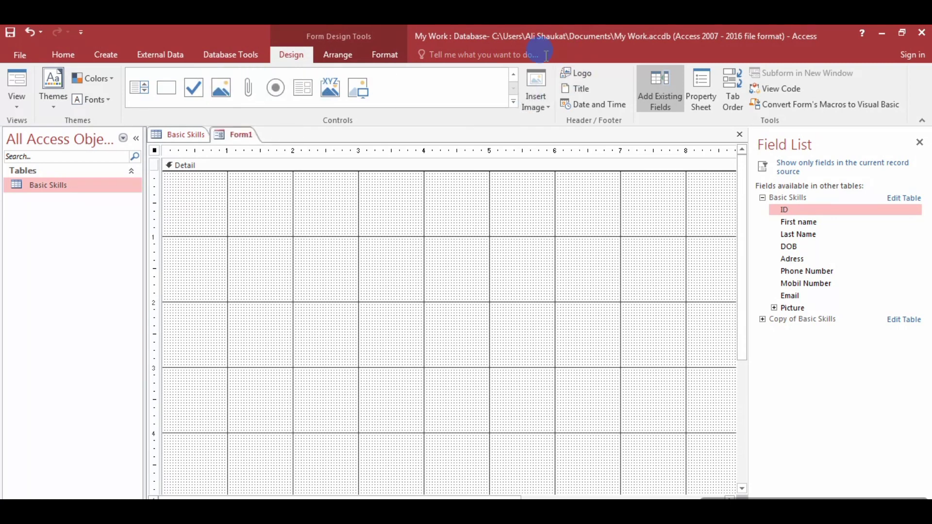
{"action": "left_click", "coordinate": [513, 74]}
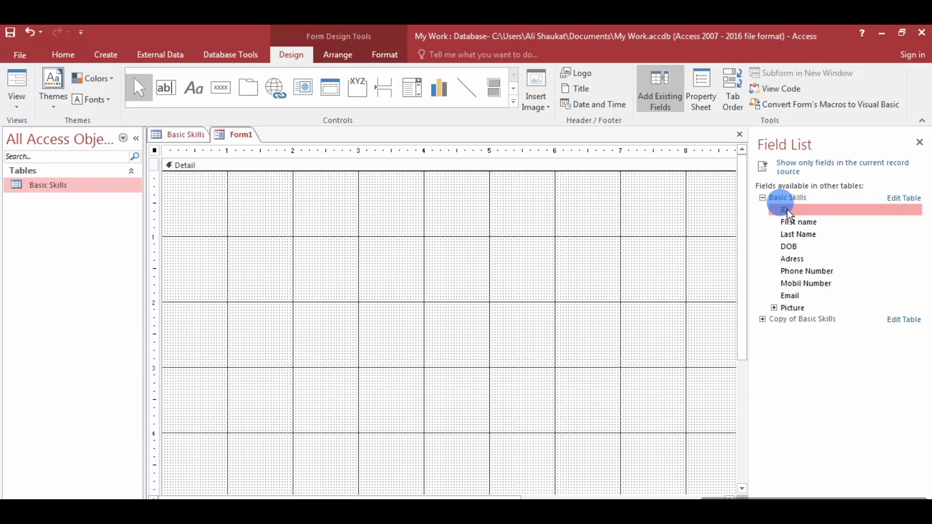
Add the ID and First name fields to the Detail section and nudge them into place.
{"action": "left_click_drag", "start_coordinate": [788, 209], "coordinate": [418, 226]}
{"action": "left_click_drag", "start_coordinate": [214, 210], "coordinate": [320, 218]}
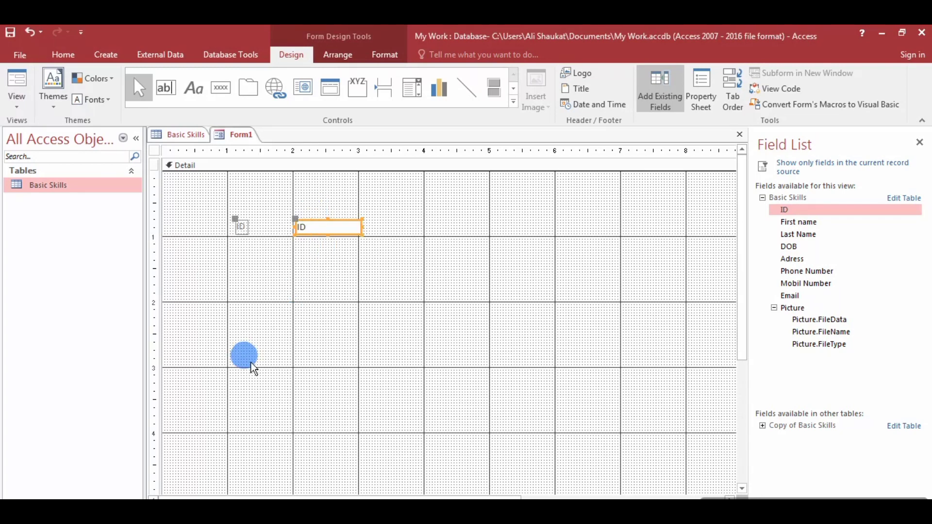
{"action": "key", "text": "Left"}
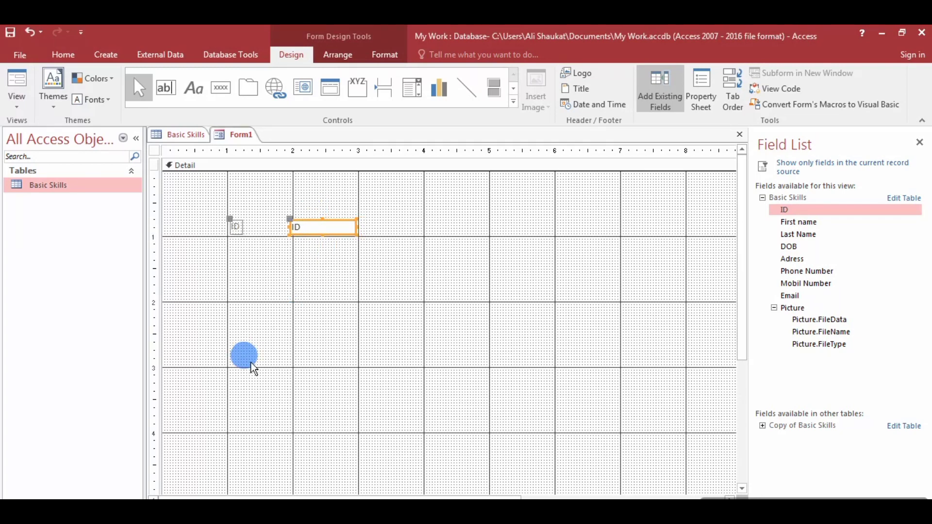
{"action": "key", "text": "Left"}
{"action": "key", "text": "Left"}
{"action": "key", "text": "Left"}
{"action": "key", "text": "Left"}
{"action": "key", "text": "Left"}
{"action": "key", "text": "Left"}
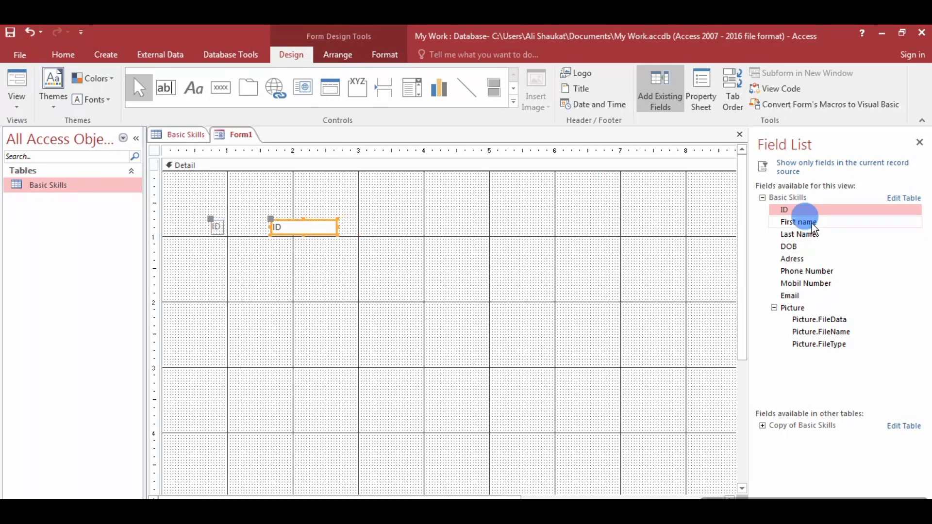
{"action": "left_click_drag", "start_coordinate": [812, 223], "coordinate": [357, 258]}
{"action": "left_click_drag", "start_coordinate": [226, 246], "coordinate": [226, 248]}
{"action": "key", "text": "Right"}
{"action": "key", "text": "Right"}
{"action": "key", "text": "Right"}
{"action": "key", "text": "Right"}
{"action": "key", "text": "Right"}
{"action": "key", "text": "Right"}
{"action": "key", "text": "Right"}
{"action": "key", "text": "Right"}
{"action": "key", "text": "Right"}
{"action": "key", "text": "Right"}
{"action": "key", "text": "Right"}
{"action": "key", "text": "Right"}
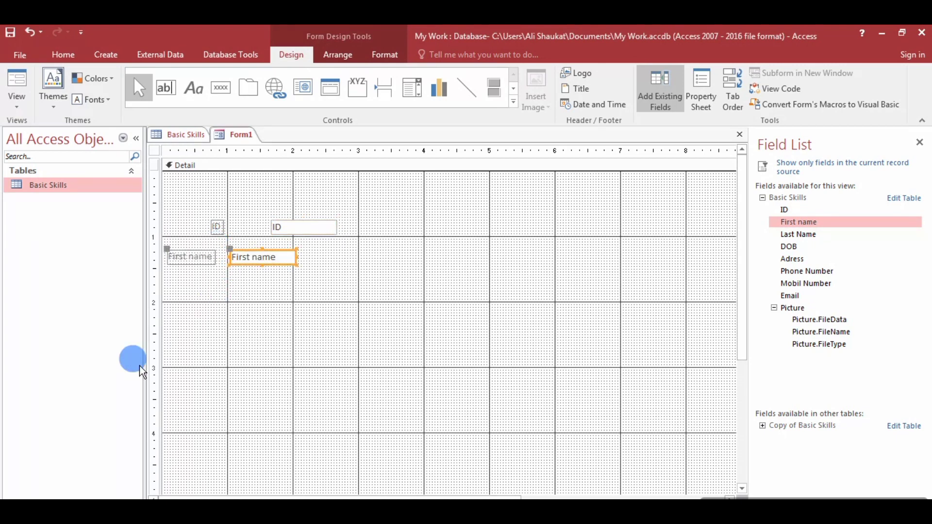
{"action": "key", "text": "Right"}
{"action": "key", "text": "Right"}
{"action": "key", "text": "Right"}
{"action": "key", "text": "Right"}
{"action": "key", "text": "Right"}
{"action": "key", "text": "Right"}
{"action": "key", "text": "Right"}
{"action": "key", "text": "Right"}
{"action": "key", "text": "Right"}
{"action": "key", "text": "Right"}
{"action": "key", "text": "Right"}
{"action": "key", "text": "Right"}
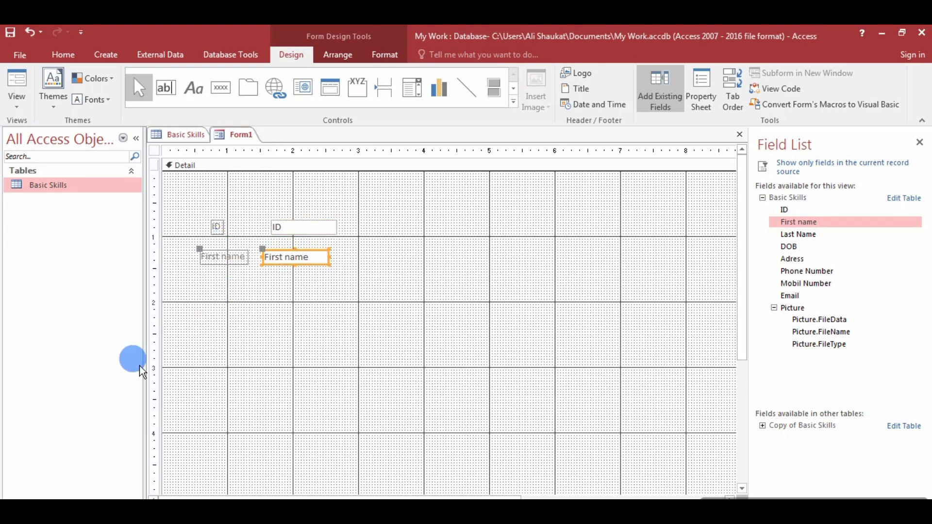
{"action": "key", "text": "Down"}
{"action": "key", "text": "Down"}
{"action": "key", "text": "Down"}
{"action": "key", "text": "Down"}
{"action": "key", "text": "Down"}
{"action": "key", "text": "Down"}
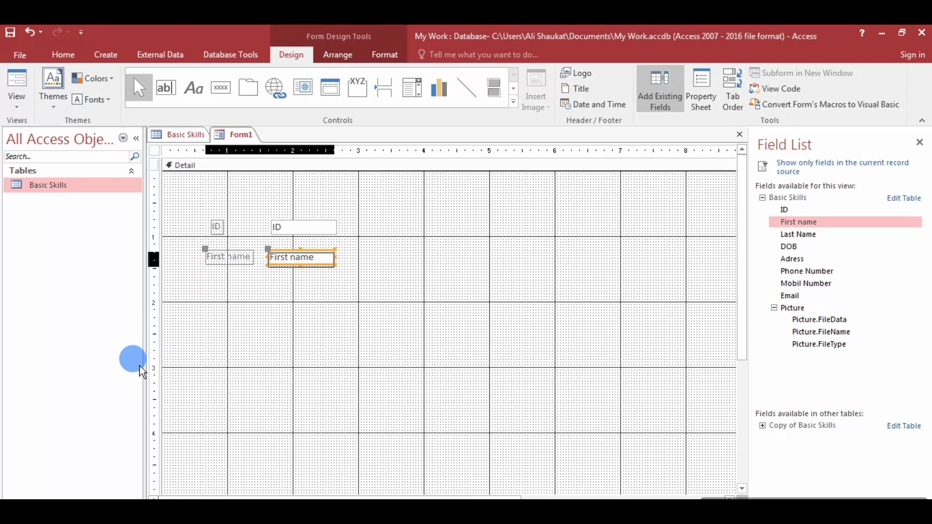
{"action": "key", "text": "Down"}
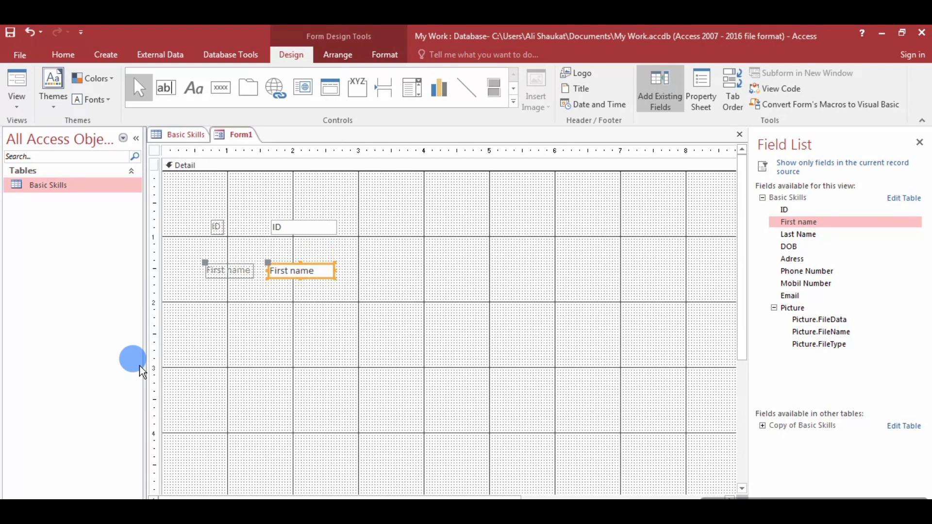
{"action": "key", "text": "Right"}
{"action": "key", "text": "Down"}
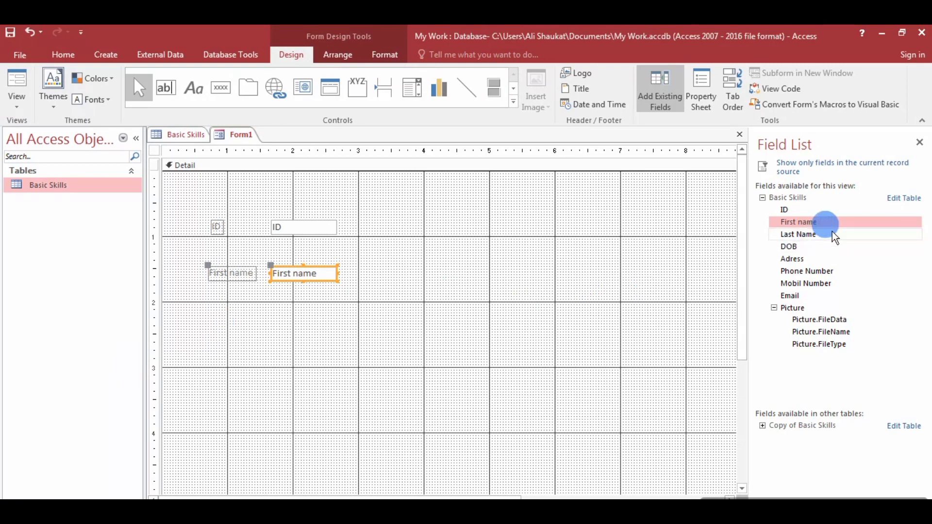
Add the Last Name field and position it beside First name.
{"action": "left_click", "coordinate": [811, 235]}
{"action": "left_click_drag", "start_coordinate": [813, 239], "coordinate": [266, 311]}
{"action": "key", "text": "Down"}
{"action": "key", "text": "Down"}
{"action": "key", "text": "Down"}
{"action": "key", "text": "Down"}
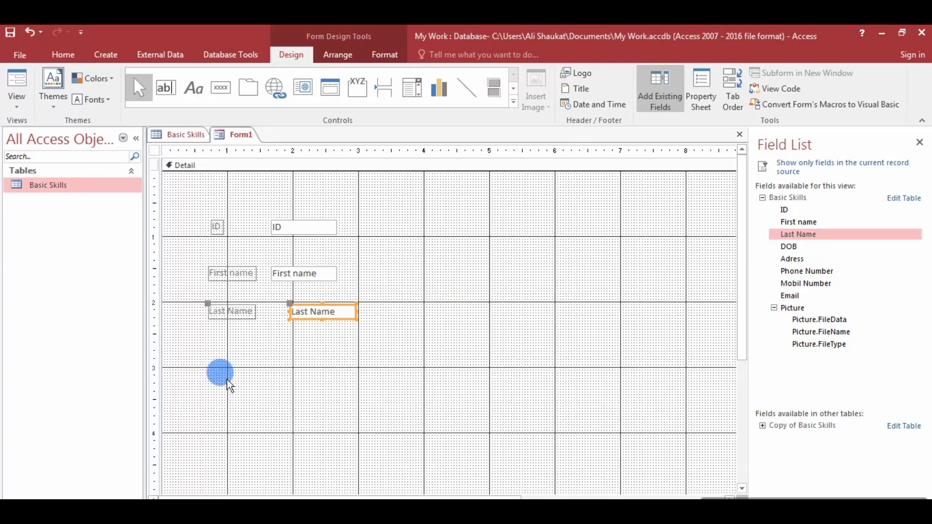
{"action": "key", "text": "Left"}
{"action": "key", "text": "Left"}
{"action": "key", "text": "Left"}
{"action": "key", "text": "Left"}
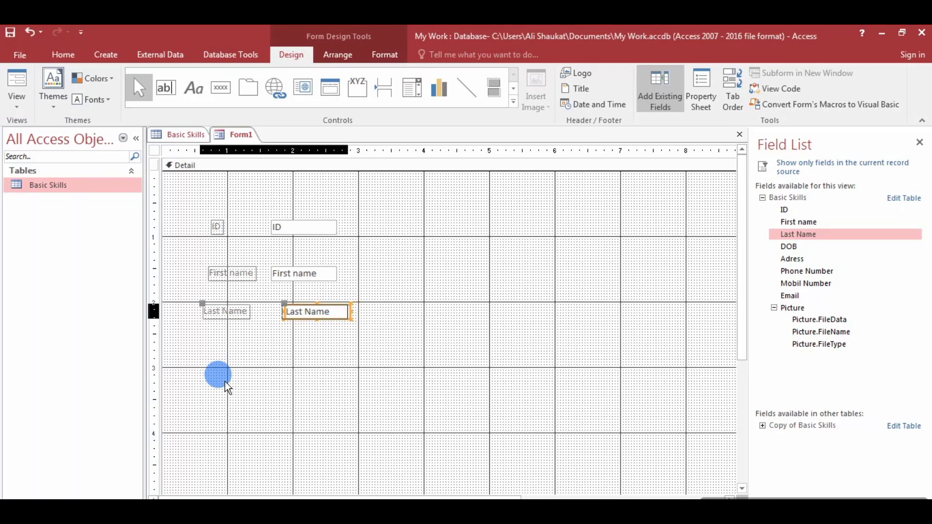
{"action": "key", "text": "Left"}
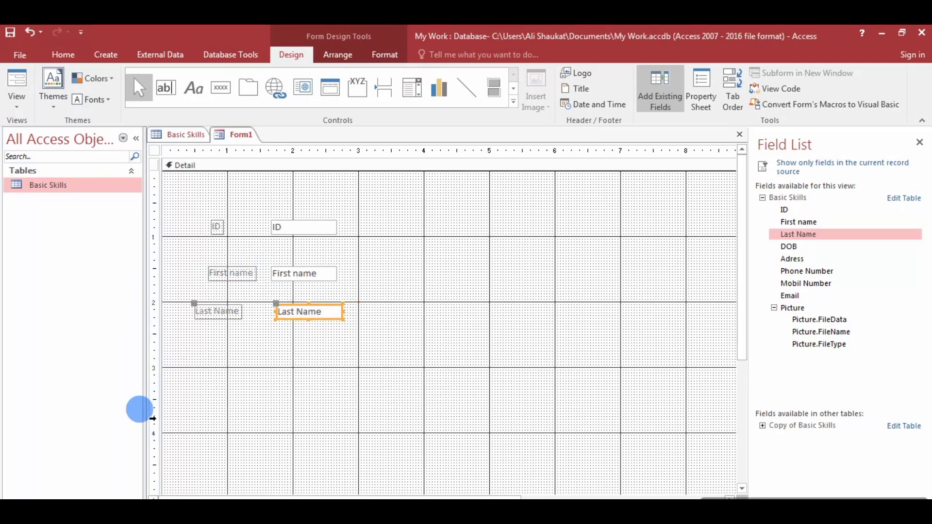
{"action": "key", "text": "Left"}
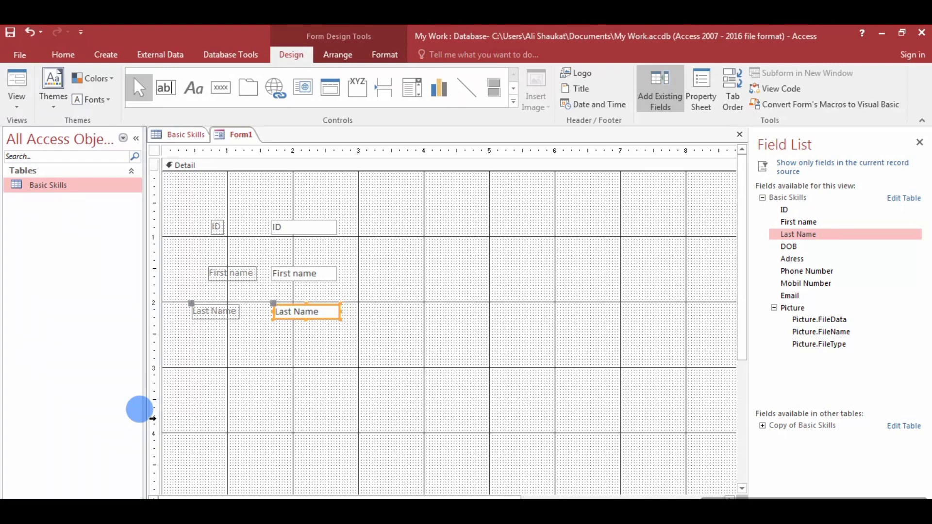
{"action": "key", "text": "Left"}
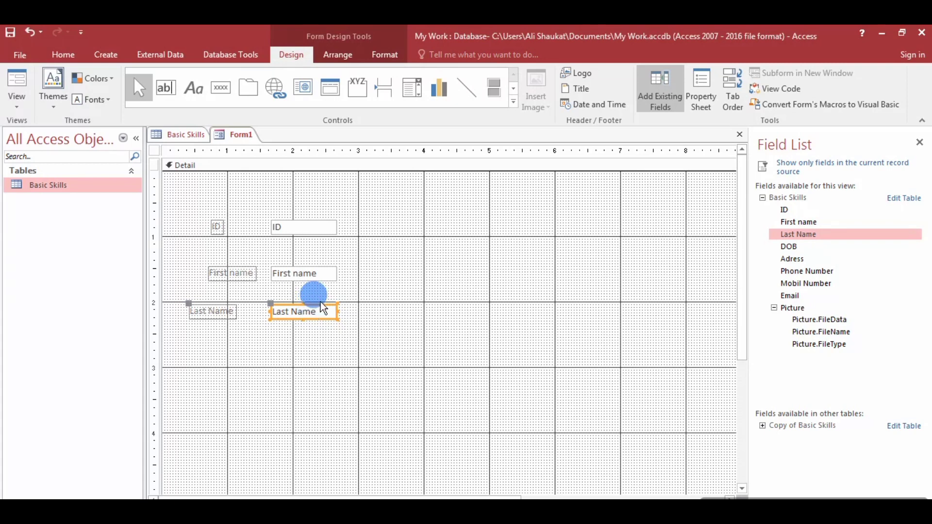
{"action": "left_click_drag", "start_coordinate": [328, 303], "coordinate": [505, 268]}
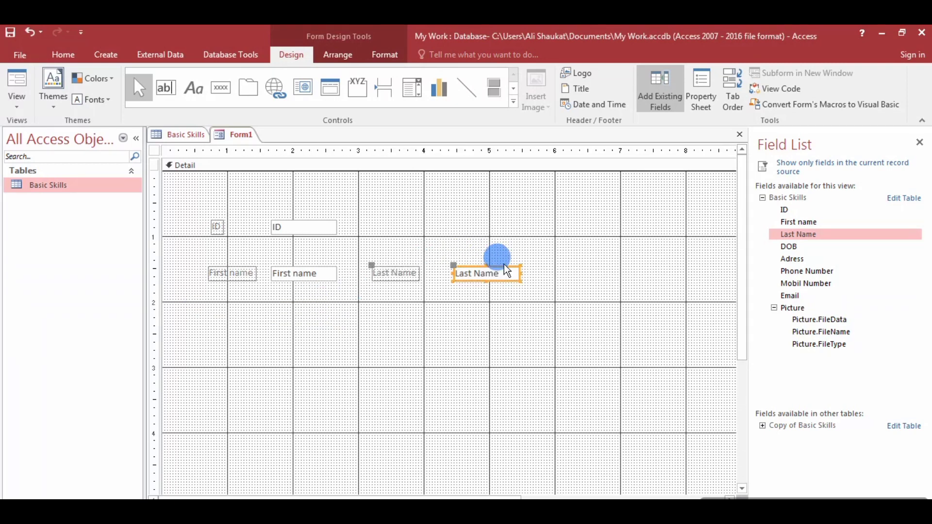
{"action": "key", "text": "Right"}
{"action": "key", "text": "Right"}
{"action": "key", "text": "Right"}
{"action": "key", "text": "Right"}
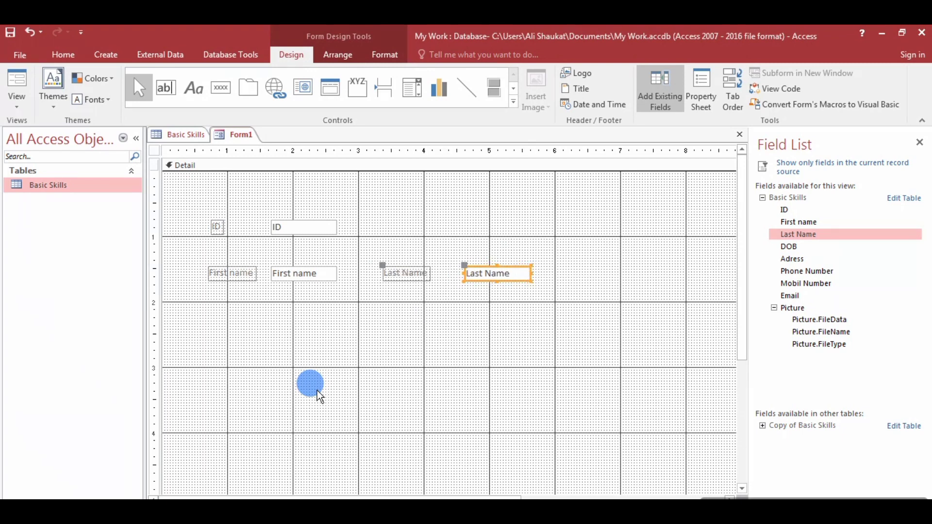
{"action": "key", "text": "Left"}
{"action": "key", "text": "Left"}
{"action": "key", "text": "Left"}
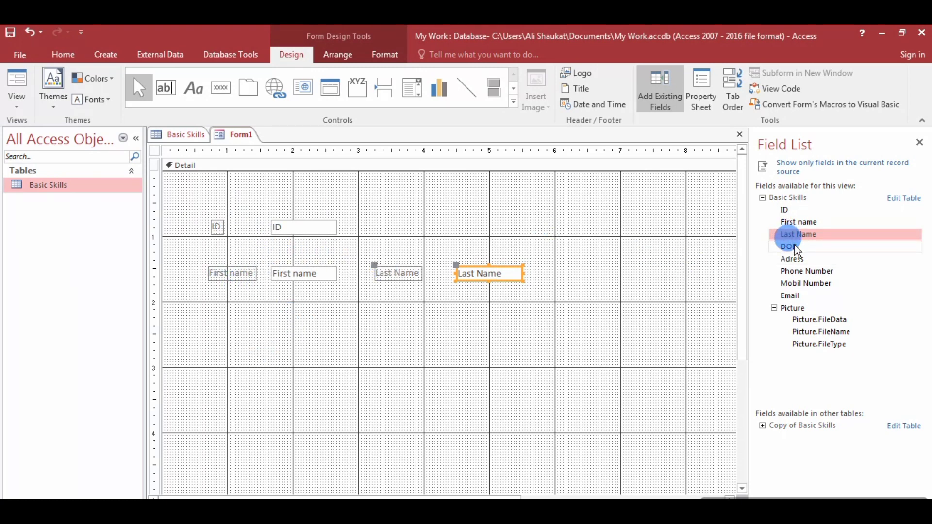
Add the DOB and Adress fields to Form1 and nudge them into position.
{"action": "left_click_drag", "start_coordinate": [792, 247], "coordinate": [252, 311]}
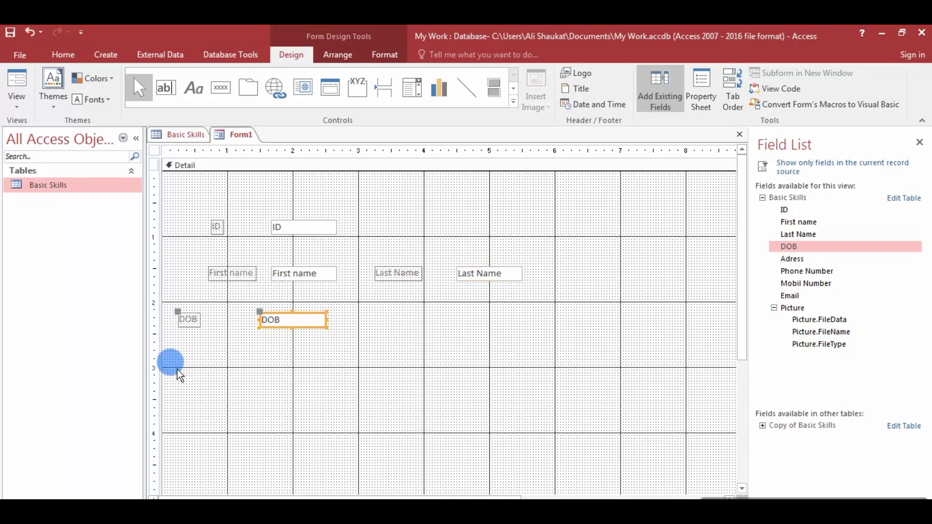
{"action": "key", "text": "Right"}
{"action": "key", "text": "Right"}
{"action": "key", "text": "Right"}
{"action": "key", "text": "Right"}
{"action": "key", "text": "Right"}
{"action": "key", "text": "Right"}
{"action": "key", "text": "Right"}
{"action": "key", "text": "Right"}
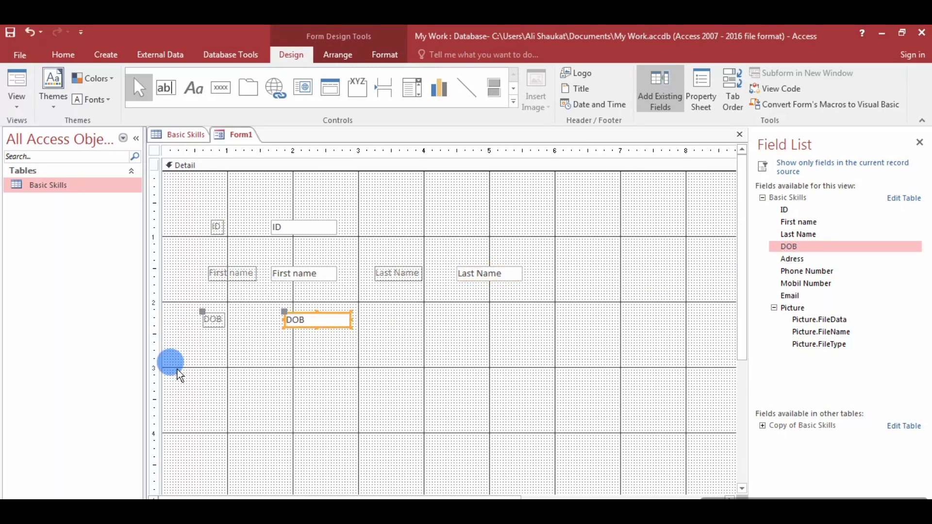
{"action": "key", "text": "Right"}
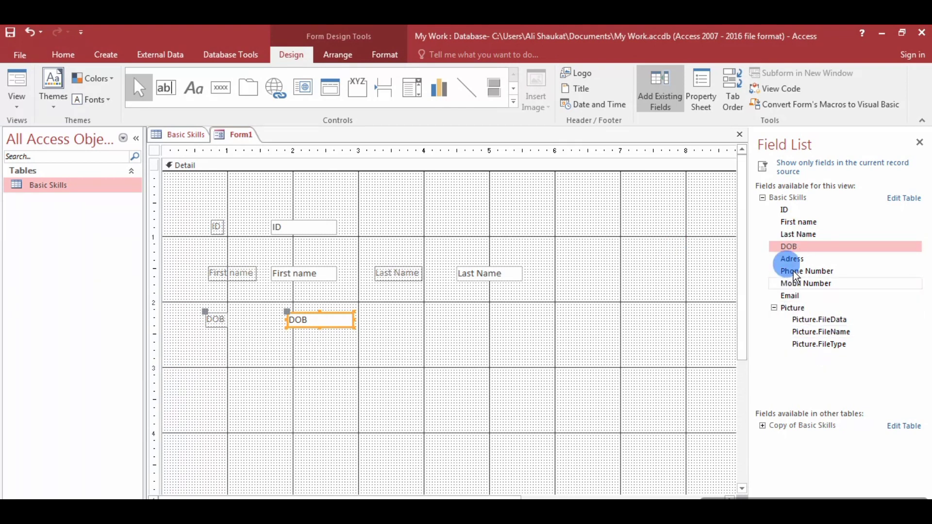
{"action": "left_click_drag", "start_coordinate": [803, 263], "coordinate": [215, 357]}
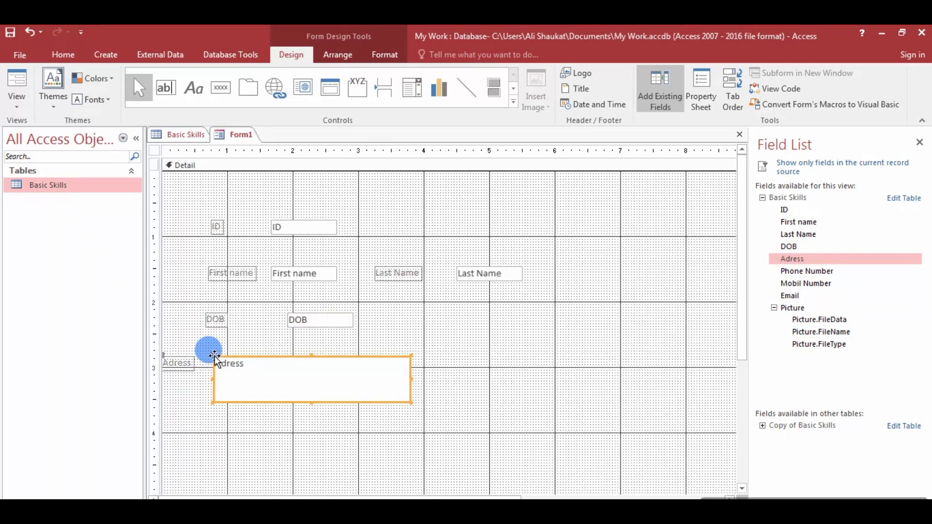
{"action": "key", "text": "Right"}
{"action": "key", "text": "Right"}
{"action": "key", "text": "Right"}
{"action": "key", "text": "Right"}
{"action": "key", "text": "Right"}
{"action": "key", "text": "Right"}
{"action": "key", "text": "Right"}
{"action": "key", "text": "Right"}
{"action": "key", "text": "Right"}
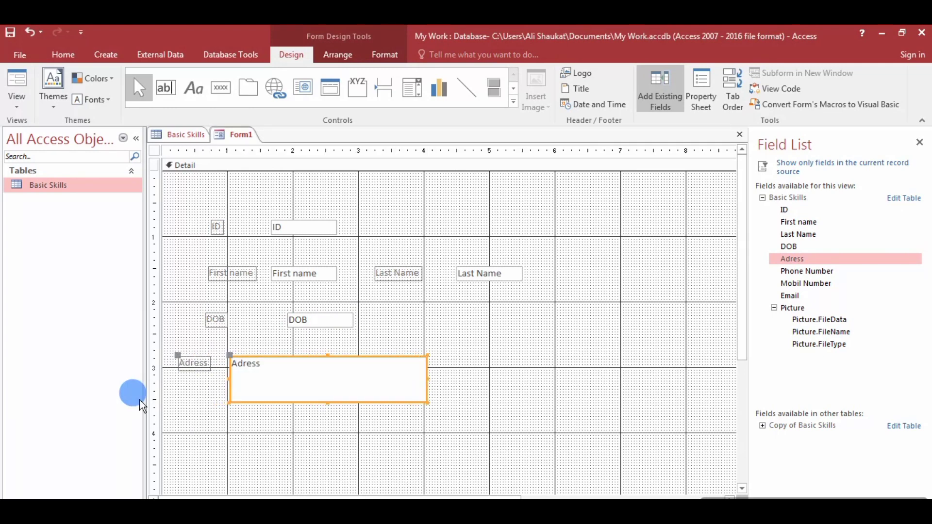
{"action": "key", "text": "Right"}
{"action": "key", "text": "Right"}
{"action": "key", "text": "Right"}
{"action": "key", "text": "Right"}
{"action": "key", "text": "Right"}
{"action": "key", "text": "Right"}
{"action": "key", "text": "Right"}
{"action": "key", "text": "Right"}
{"action": "key", "text": "Right"}
{"action": "key", "text": "Right"}
{"action": "key", "text": "Right"}
{"action": "key", "text": "Right"}
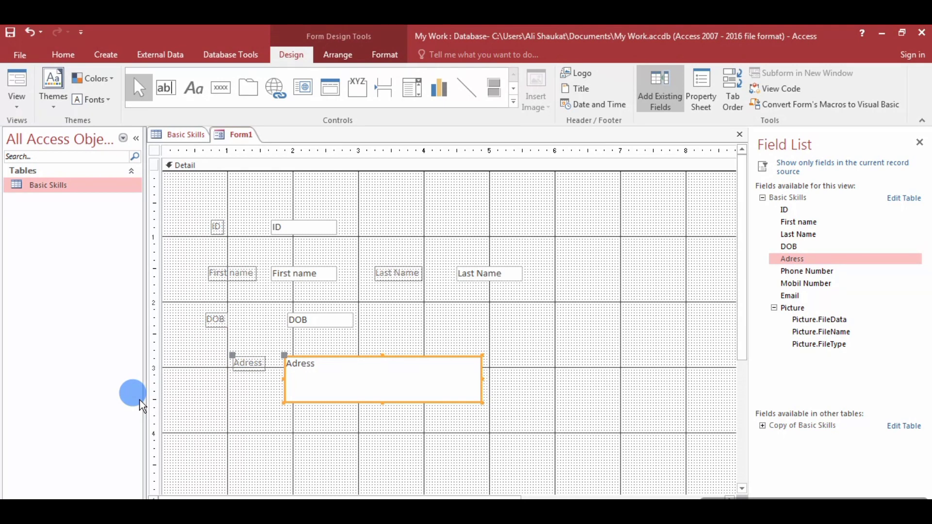
{"action": "key", "text": "Left"}
{"action": "key", "text": "Left"}
{"action": "key", "text": "Left"}
{"action": "key", "text": "Left"}
{"action": "key", "text": "Left"}
{"action": "key", "text": "Left"}
{"action": "key", "text": "Left"}
{"action": "key", "text": "Left"}
{"action": "key", "text": "Left"}
{"action": "key", "text": "Left"}
{"action": "key", "text": "Left"}
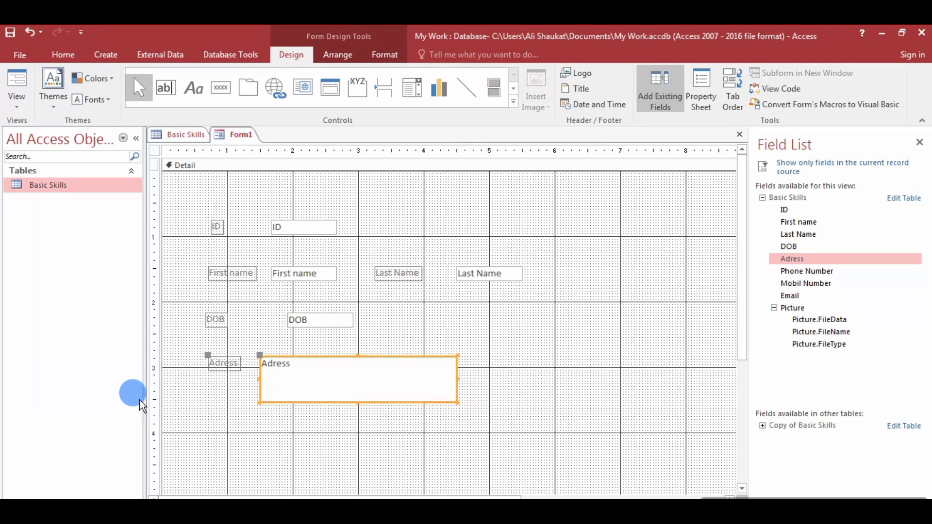
{"action": "key", "text": "Left"}
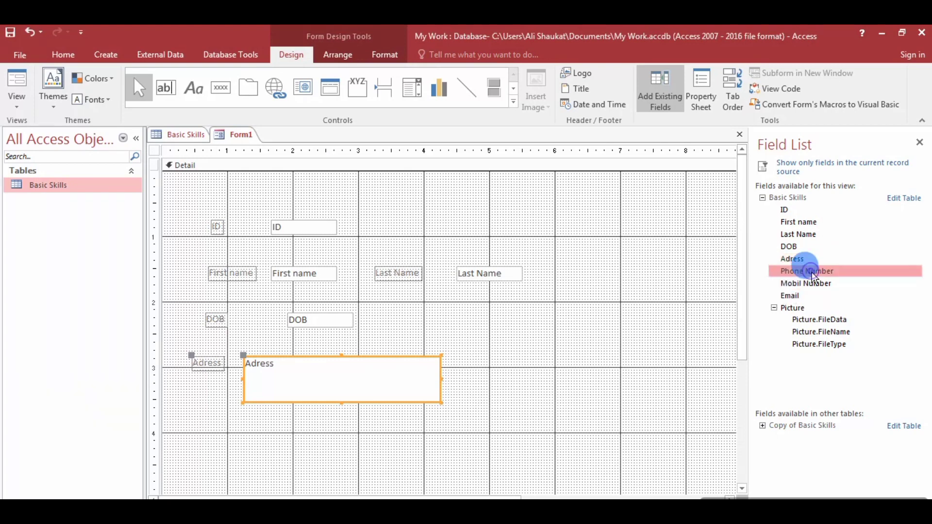
Add Phone Number, shrink its box to one line, then add Mobil Number.
{"action": "left_click_drag", "start_coordinate": [800, 272], "coordinate": [308, 378]}
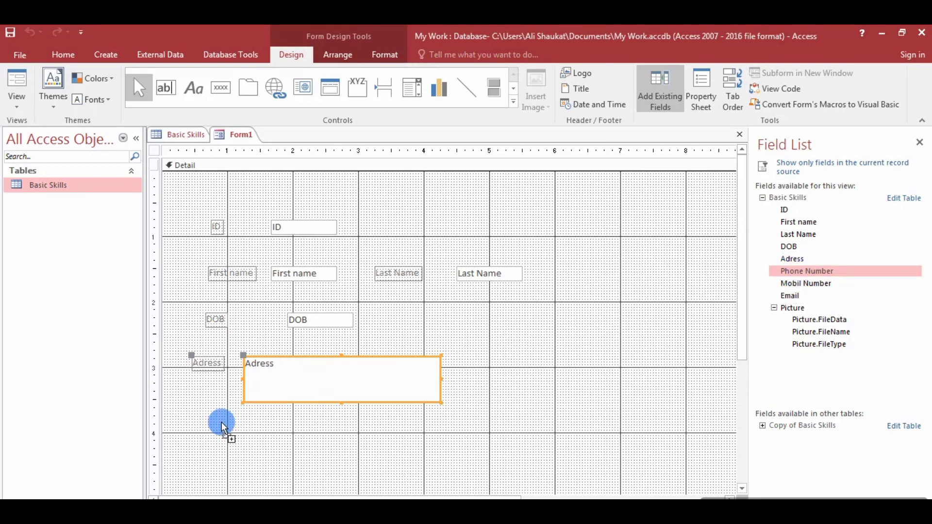
{"action": "key", "text": "Right"}
{"action": "key", "text": "Right"}
{"action": "key", "text": "Right"}
{"action": "key", "text": "Right"}
{"action": "key", "text": "Right"}
{"action": "key", "text": "Right"}
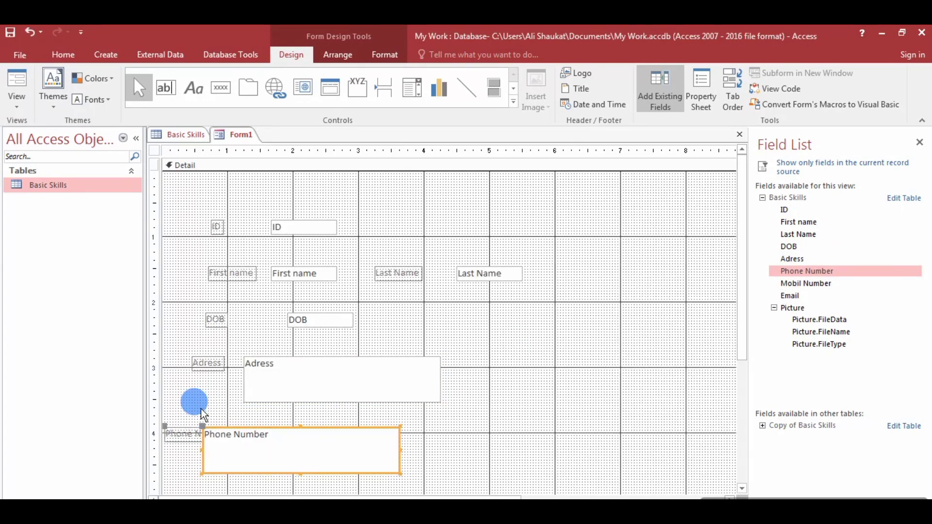
{"action": "key", "text": "Right"}
{"action": "key", "text": "Right"}
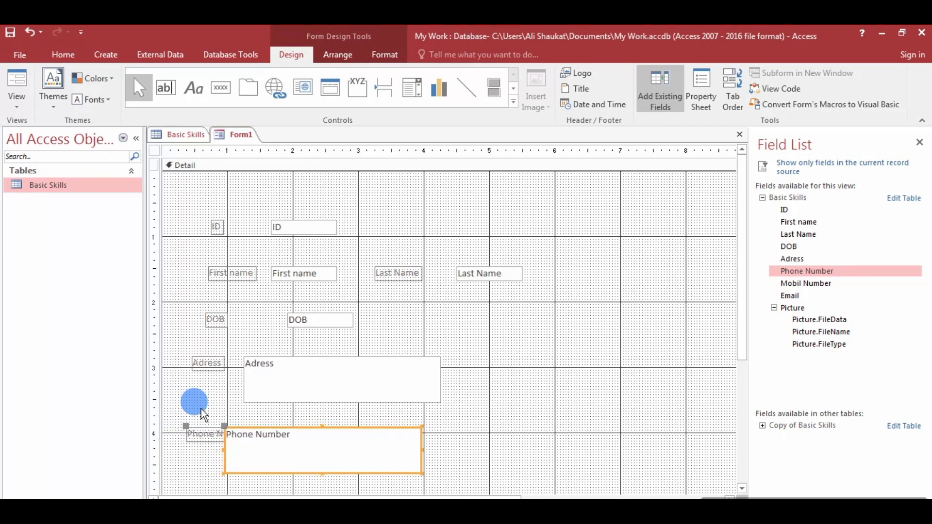
{"action": "key", "text": "Left"}
{"action": "key", "text": "Left"}
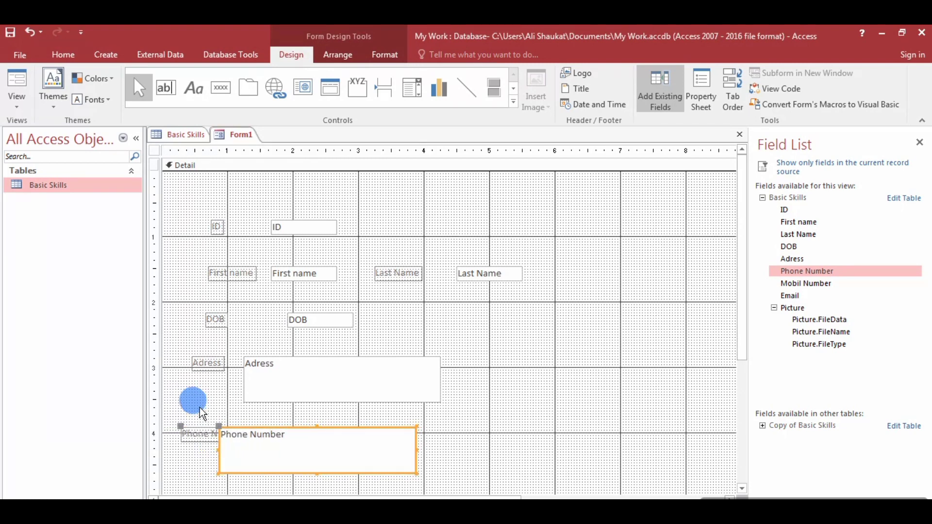
{"action": "key", "text": "Up"}
{"action": "key", "text": "Up"}
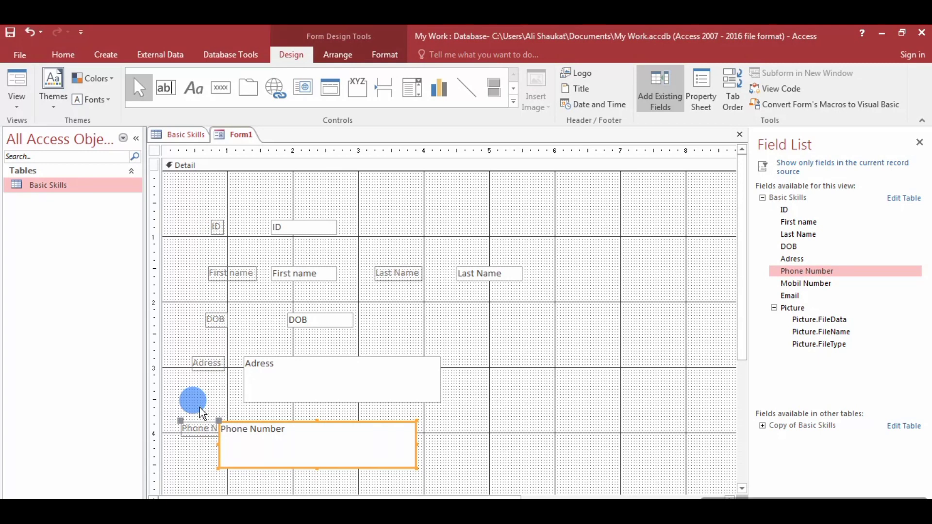
{"action": "key", "text": "Right"}
{"action": "key", "text": "Right"}
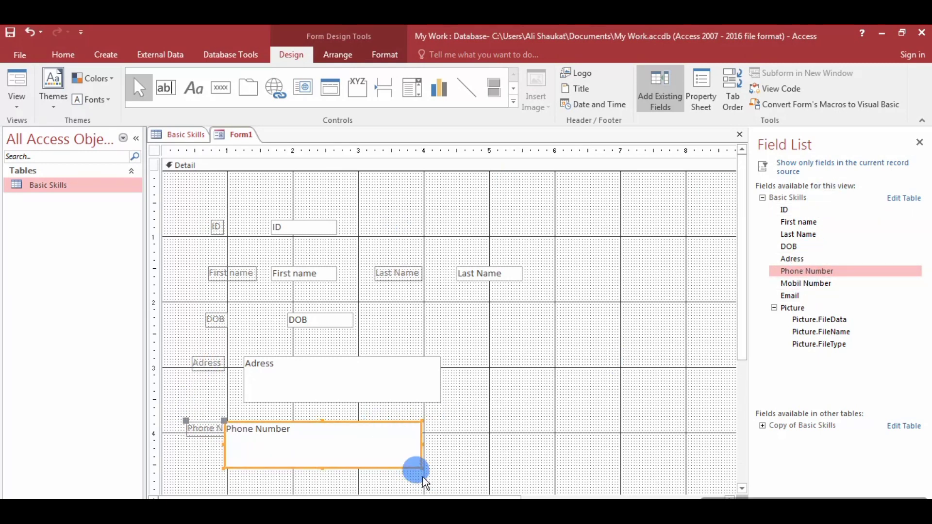
{"action": "left_click_drag", "start_coordinate": [417, 465], "coordinate": [329, 439]}
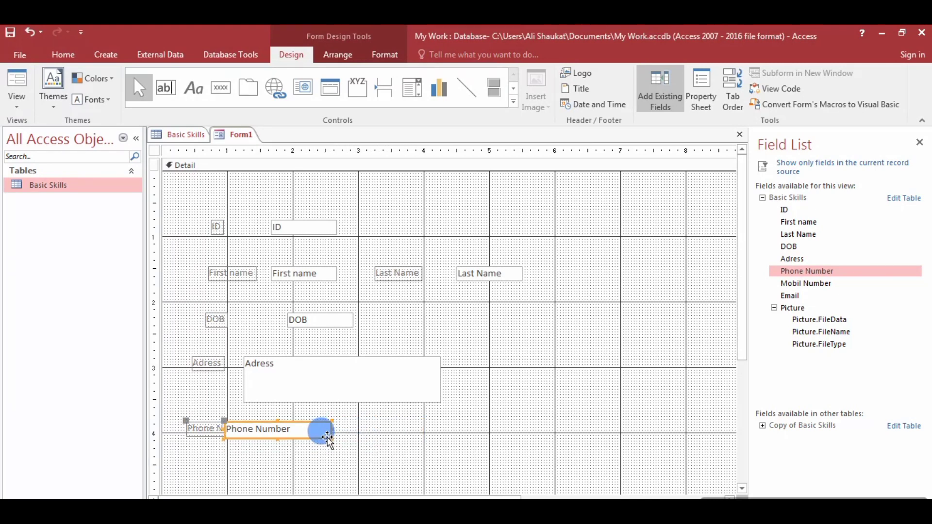
{"action": "left_click", "coordinate": [816, 286]}
{"action": "double_click", "coordinate": [814, 287]}
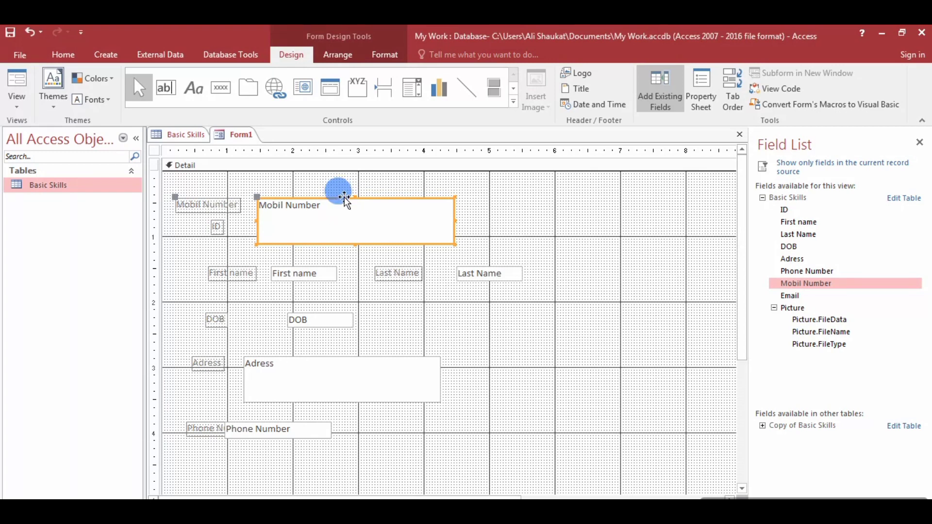
Move and resize the Mobil Number field so it lines up beside Phone Number.
{"action": "left_click_drag", "start_coordinate": [344, 199], "coordinate": [445, 412]}
{"action": "key", "text": "Right"}
{"action": "key", "text": "Right"}
{"action": "key", "text": "Right"}
{"action": "key", "text": "Right"}
{"action": "key", "text": "Right"}
{"action": "key", "text": "Right"}
{"action": "key", "text": "Right"}
{"action": "key", "text": "Right"}
{"action": "key", "text": "Right"}
{"action": "key", "text": "Right"}
{"action": "key", "text": "Right"}
{"action": "key", "text": "Right"}
{"action": "key", "text": "Right"}
{"action": "key", "text": "Right"}
{"action": "key", "text": "Right"}
{"action": "key", "text": "Right"}
{"action": "key", "text": "Right"}
{"action": "key", "text": "Right"}
{"action": "key", "text": "Right"}
{"action": "key", "text": "Right"}
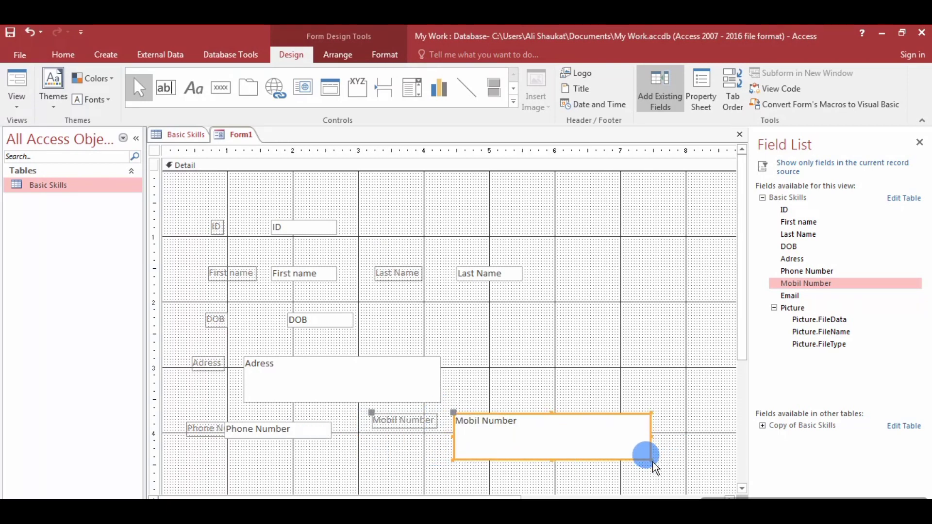
{"action": "left_click_drag", "start_coordinate": [653, 462], "coordinate": [595, 445]}
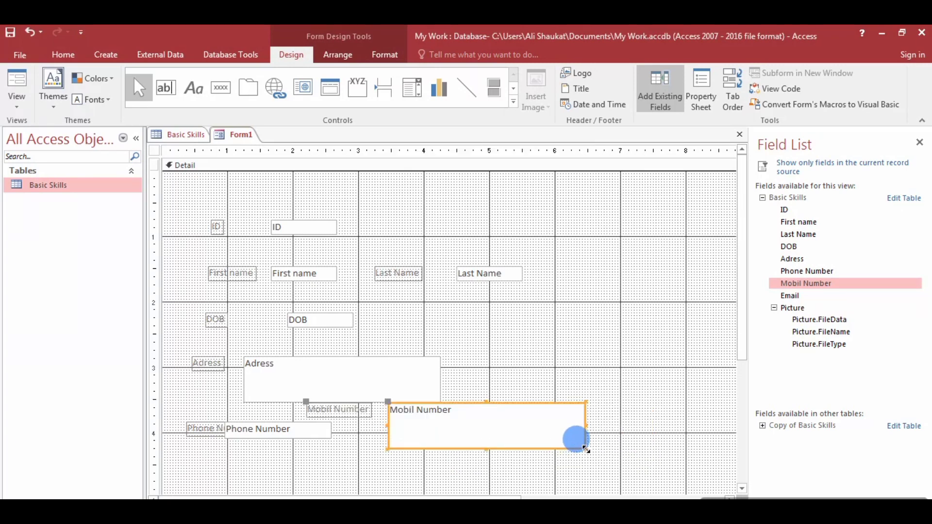
{"action": "left_click_drag", "start_coordinate": [585, 449], "coordinate": [475, 416]}
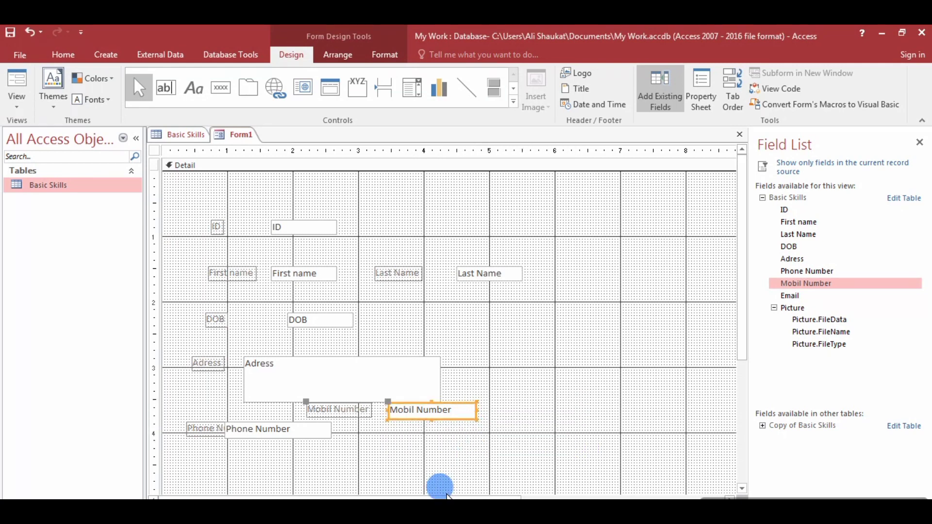
{"action": "key", "text": "Down"}
{"action": "key", "text": "Down"}
{"action": "key", "text": "Down"}
{"action": "key", "text": "Down"}
{"action": "key", "text": "Down"}
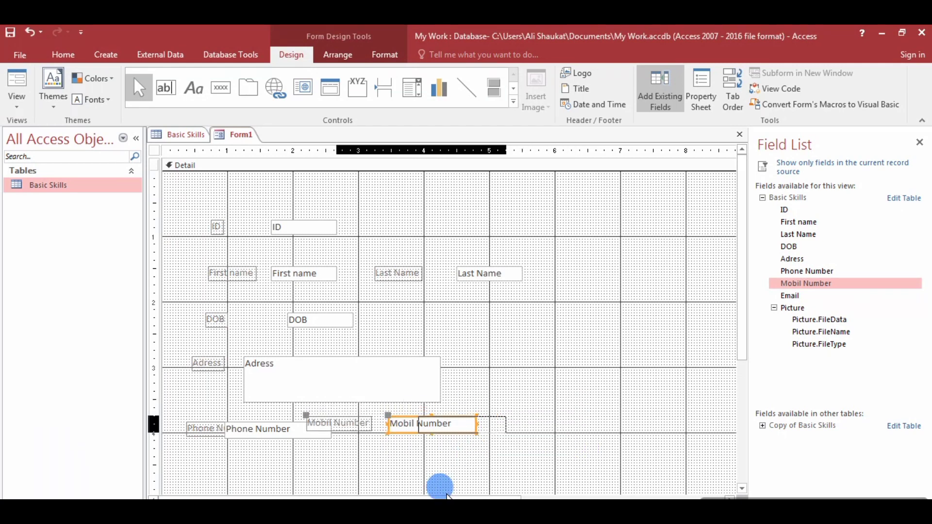
{"action": "key", "text": "Right"}
{"action": "key", "text": "Right"}
{"action": "key", "text": "Right"}
{"action": "key", "text": "Right"}
{"action": "key", "text": "Right"}
{"action": "key", "text": "Right"}
{"action": "key", "text": "Right"}
{"action": "key", "text": "Right"}
{"action": "key", "text": "Right"}
{"action": "key", "text": "Right"}
{"action": "key", "text": "Right"}
{"action": "key", "text": "Right"}
{"action": "key", "text": "Right"}
{"action": "key", "text": "Right"}
{"action": "key", "text": "Right"}
{"action": "key", "text": "Right"}
{"action": "key", "text": "Right"}
{"action": "key", "text": "Right"}
{"action": "key", "text": "Right"}
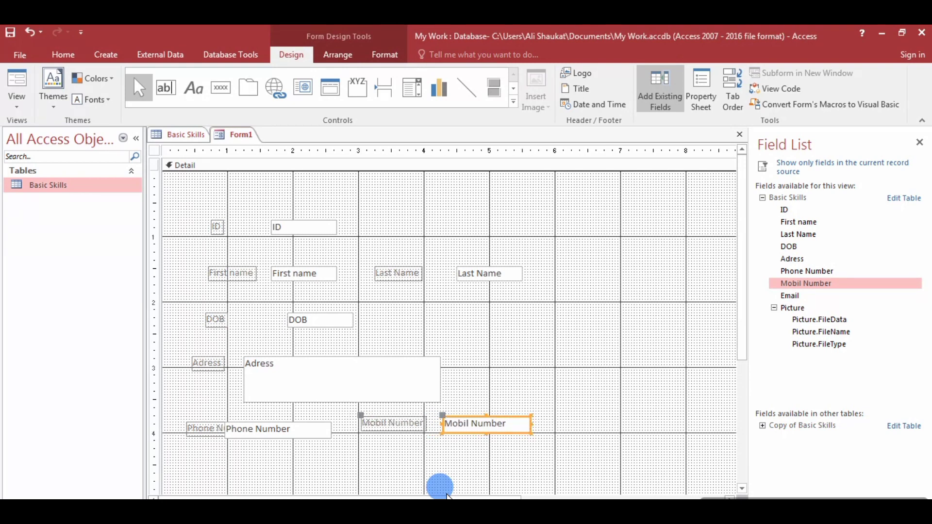
{"action": "key", "text": "Down"}
{"action": "key", "text": "Down"}
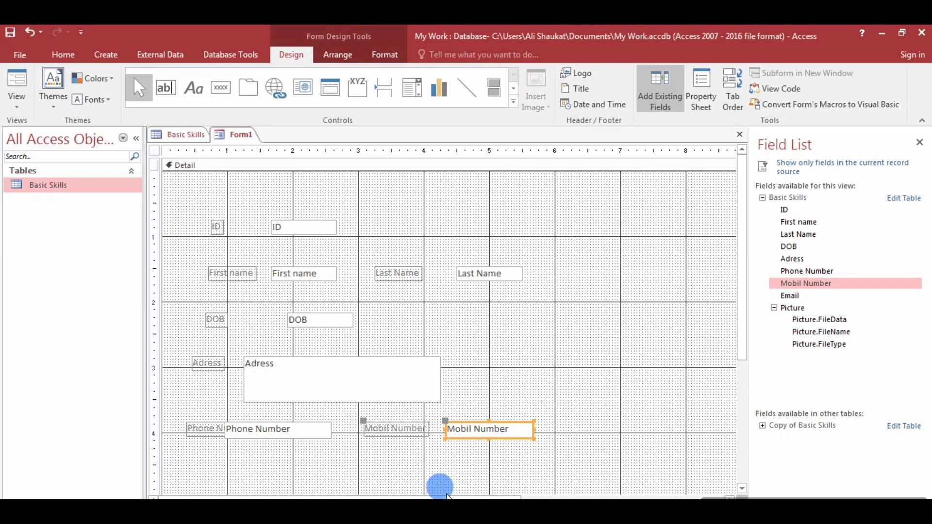
{"action": "key", "text": "Right"}
{"action": "key", "text": "Right"}
{"action": "key", "text": "Right"}
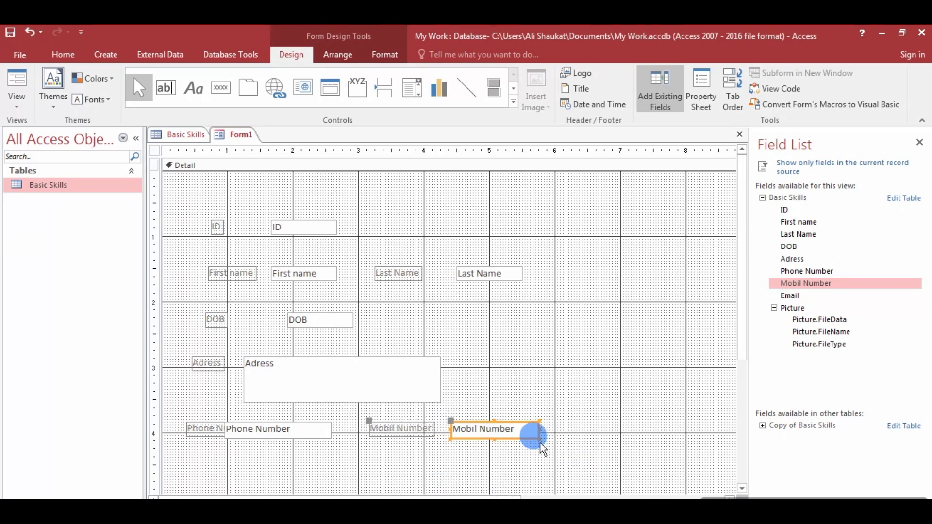
{"action": "mouse_move", "coordinate": [538, 436]}
{"action": "left_mouse_down"}
{"action": "mouse_move", "coordinate": [535, 427]}
{"action": "mouse_move", "coordinate": [558, 431]}
{"action": "mouse_move", "coordinate": [541, 434]}
{"action": "left_mouse_up"}
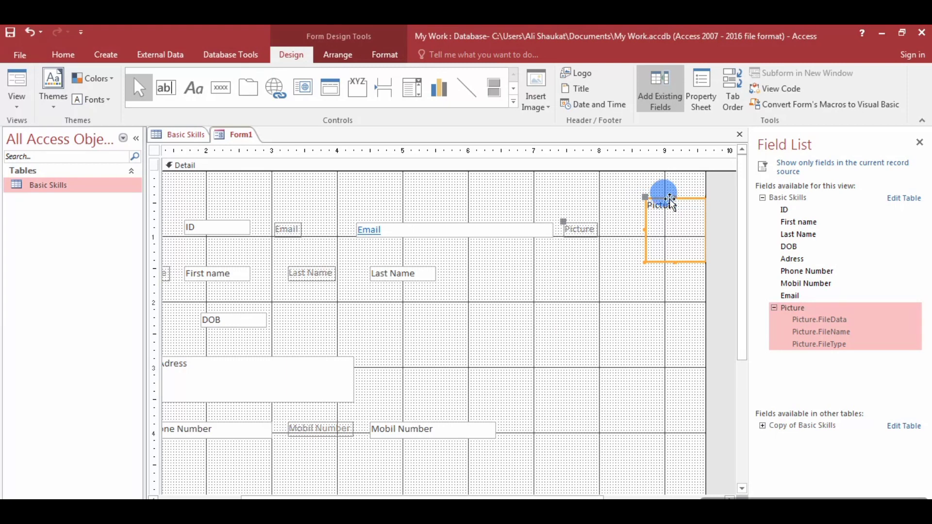
Position the Picture field to the right of Last Name.
{"action": "left_click_drag", "start_coordinate": [663, 194], "coordinate": [530, 249]}
{"action": "key", "text": "Right"}
{"action": "key", "text": "Right"}
{"action": "key", "text": "Right"}
{"action": "key", "text": "Right"}
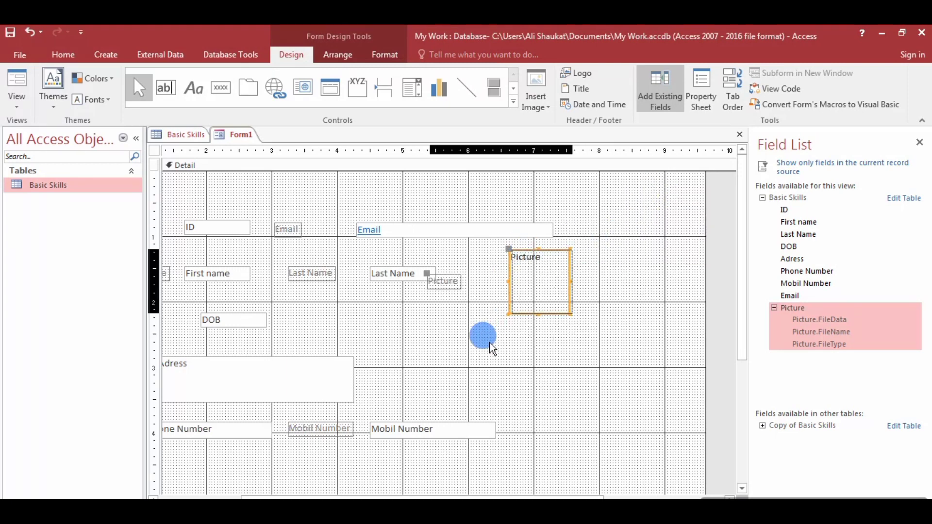
{"action": "key", "text": "Up"}
{"action": "key", "text": "Up"}
{"action": "key", "text": "Up"}
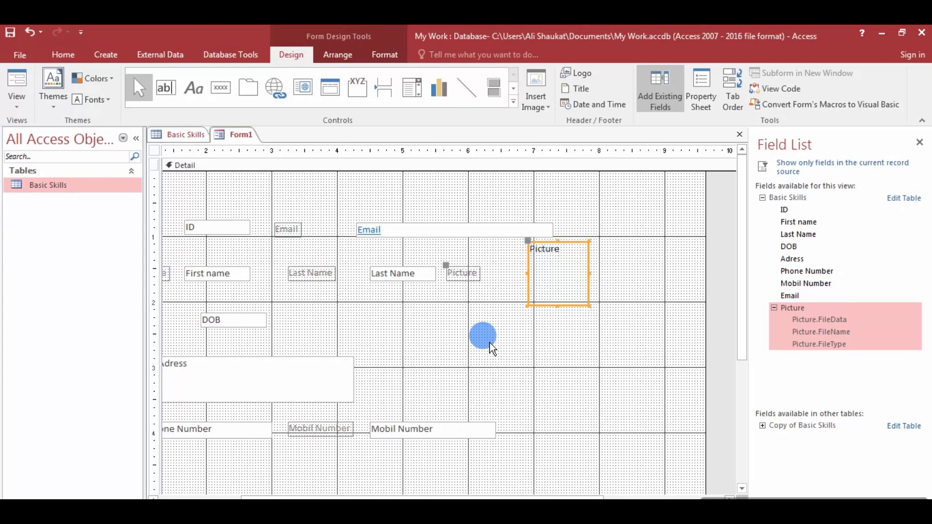
{"action": "key", "text": "Right"}
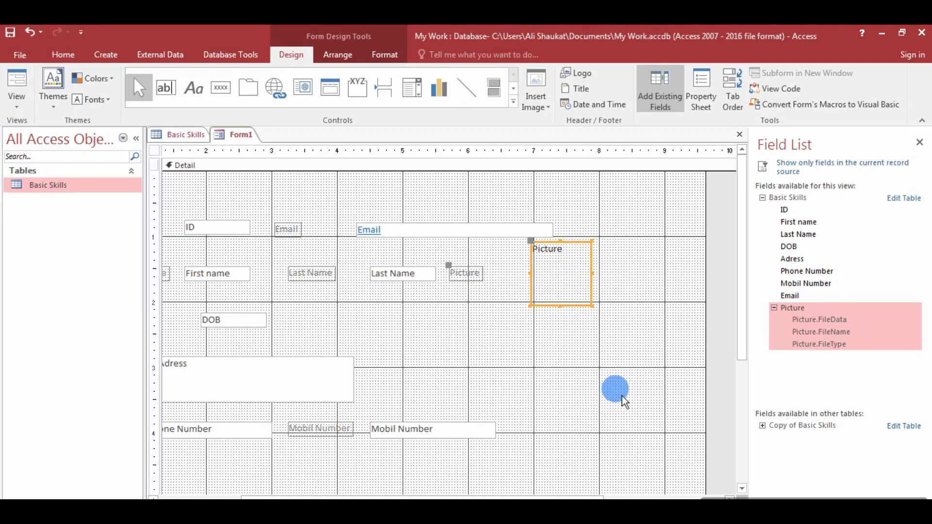
{"action": "left_click", "coordinate": [330, 483]}
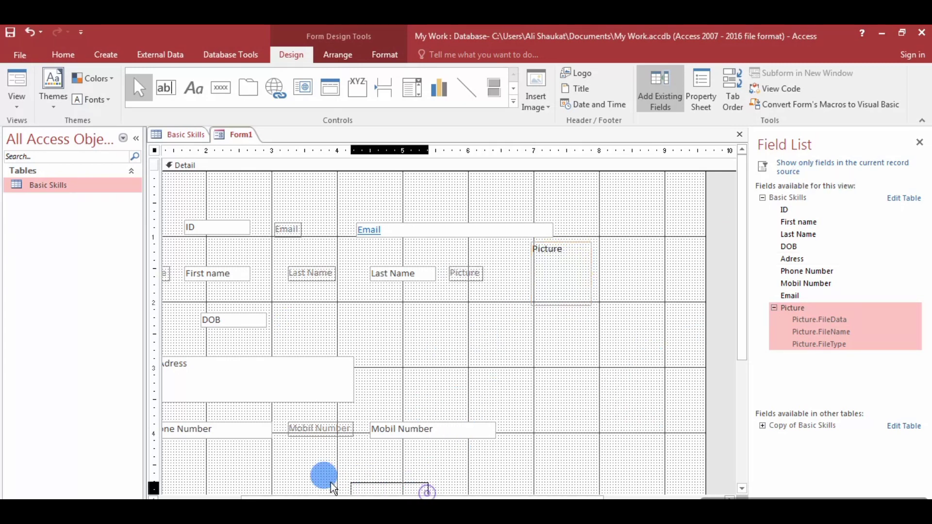
{"action": "left_click_drag", "start_coordinate": [339, 493], "coordinate": [208, 491]}
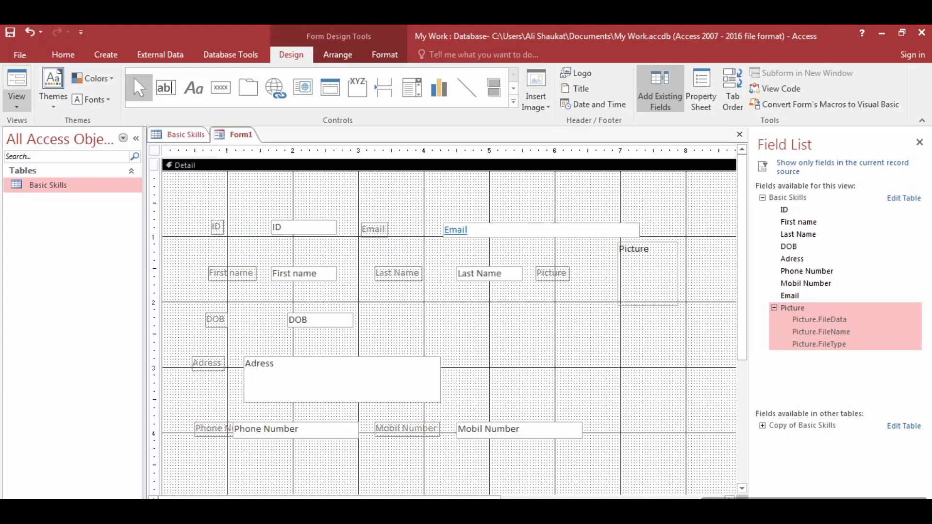
Switch Form1 to Form View to display record 1's values and picture.
{"action": "left_click", "coordinate": [15, 101]}
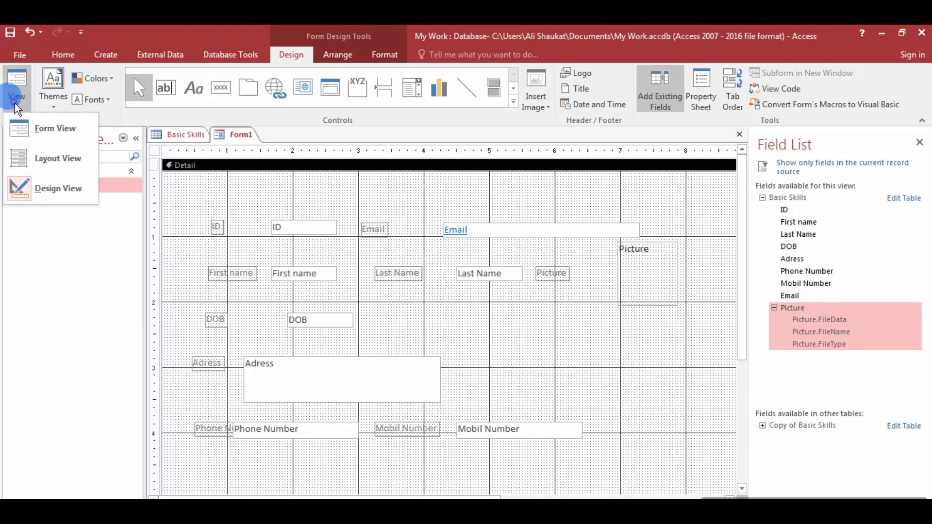
{"action": "left_click", "coordinate": [56, 129]}
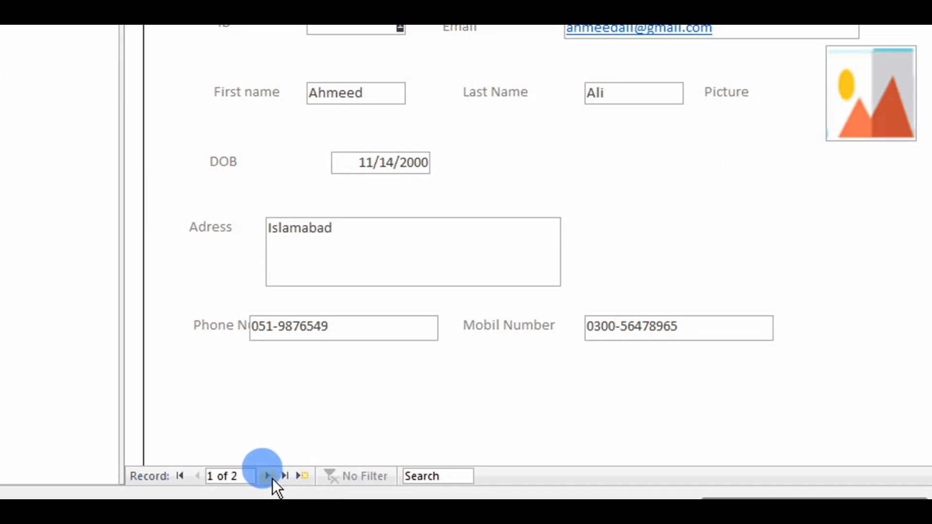
Step to record 2, then start a new blank third record.
{"action": "left_click", "coordinate": [268, 477]}
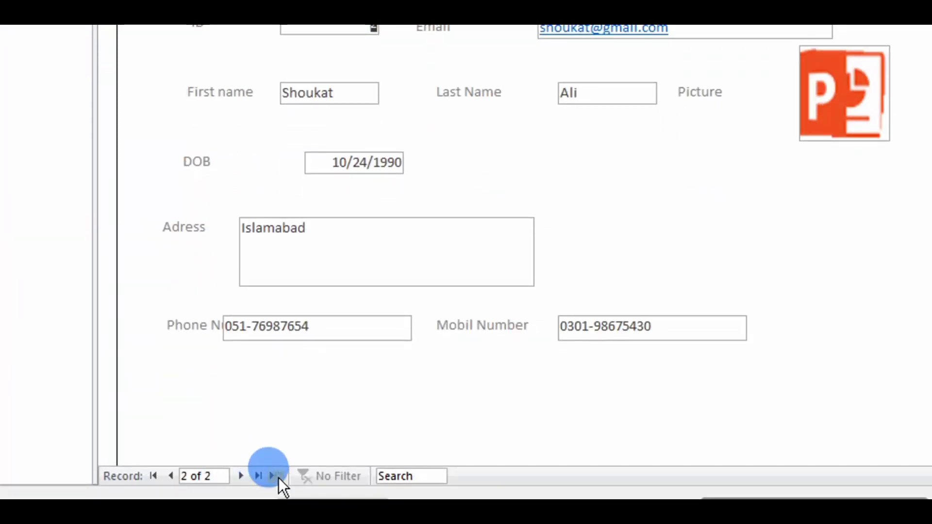
{"action": "left_click", "coordinate": [278, 477]}
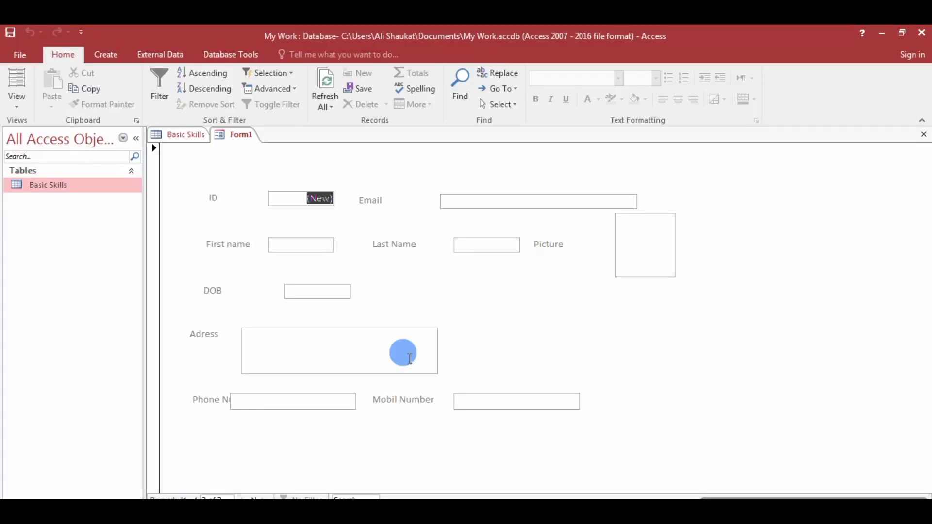
Check the empty fields of the new record, finishing with focus in First name.
{"action": "left_click", "coordinate": [303, 401]}
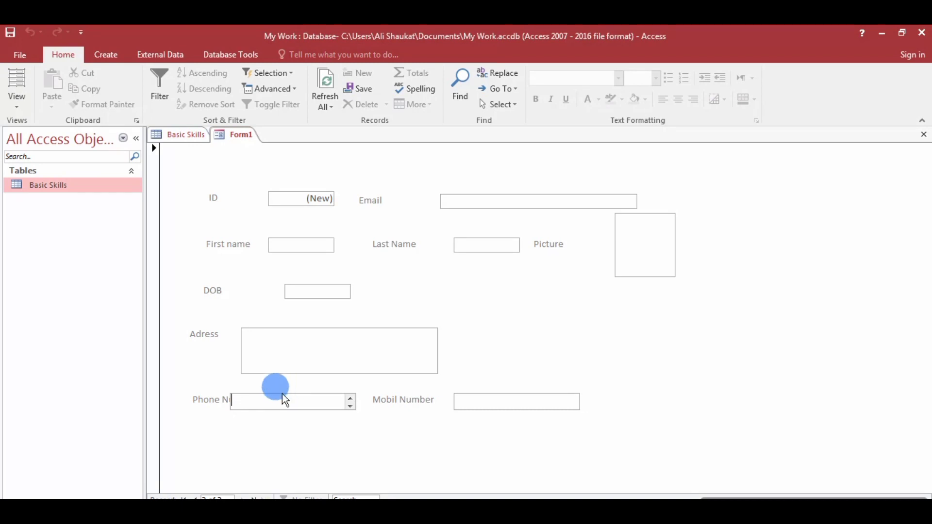
{"action": "left_click", "coordinate": [491, 401]}
{"action": "left_click", "coordinate": [366, 351]}
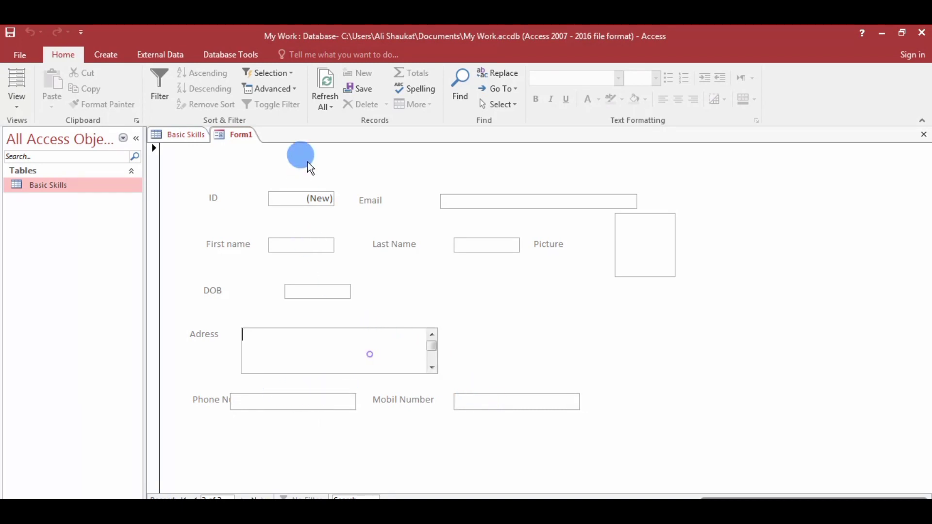
{"action": "left_click", "coordinate": [316, 199]}
{"action": "left_click", "coordinate": [494, 204]}
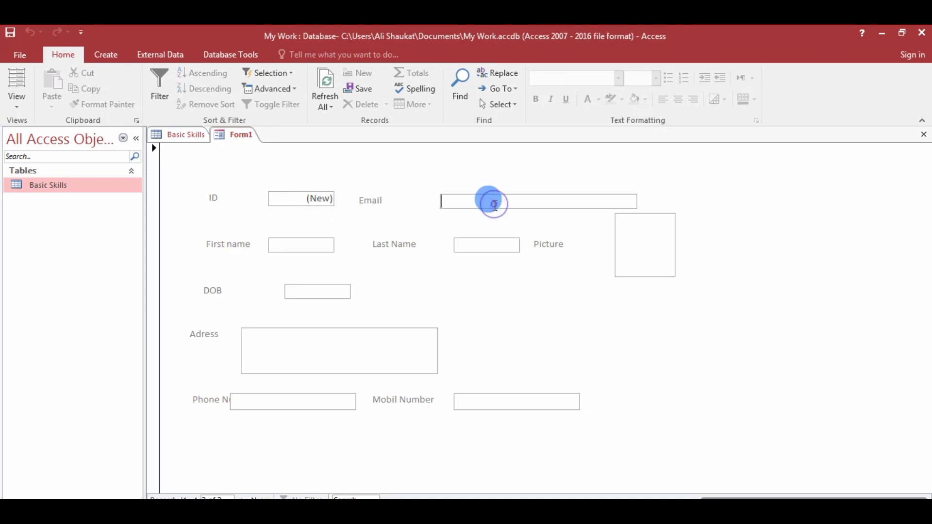
{"action": "left_click", "coordinate": [305, 245]}
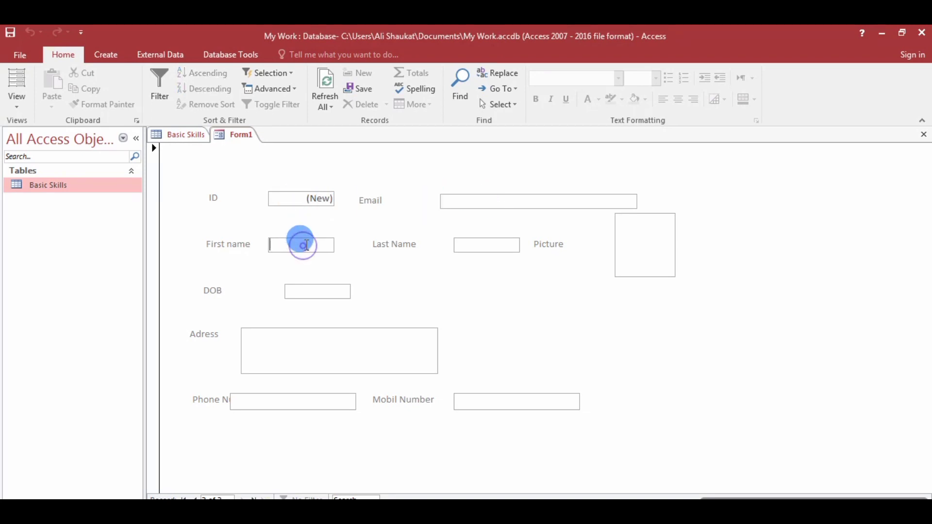
{"action": "left_click", "coordinate": [504, 241]}
{"action": "left_click", "coordinate": [429, 383]}
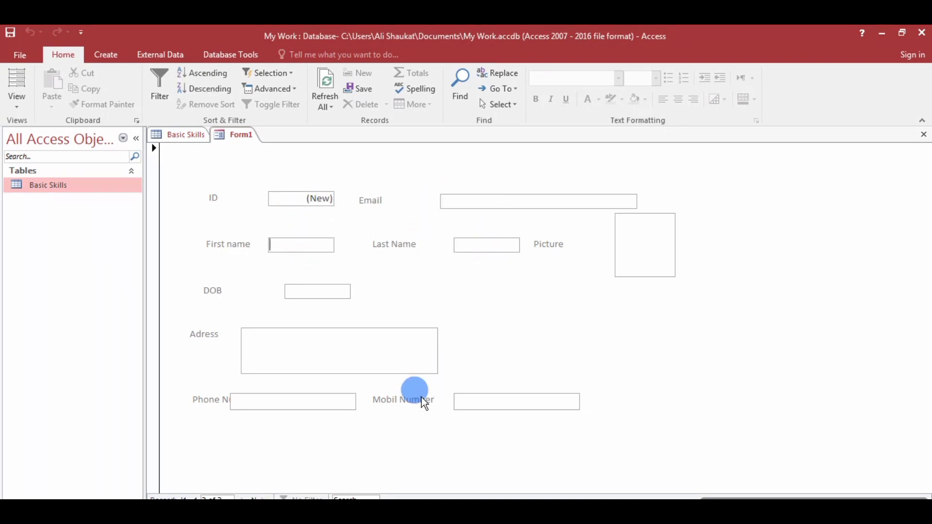
{"action": "left_click", "coordinate": [647, 238]}
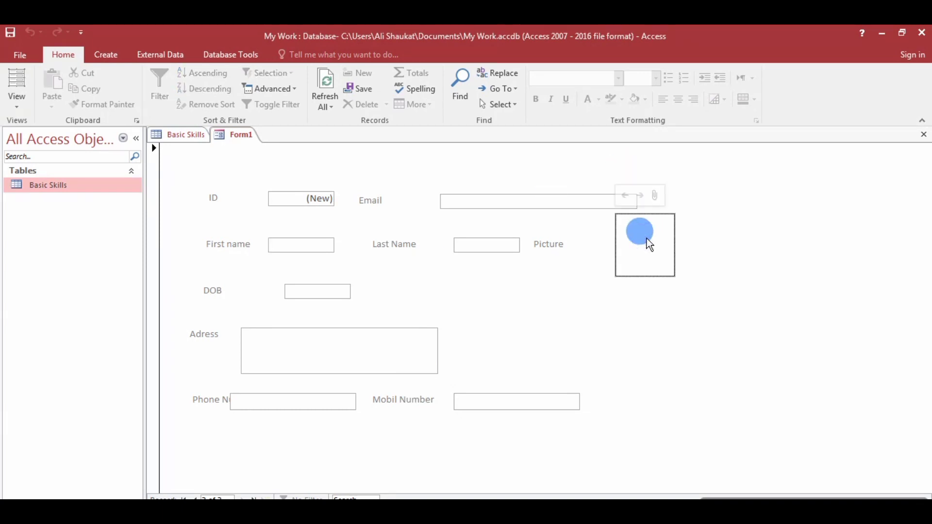
{"action": "left_click", "coordinate": [226, 193]}
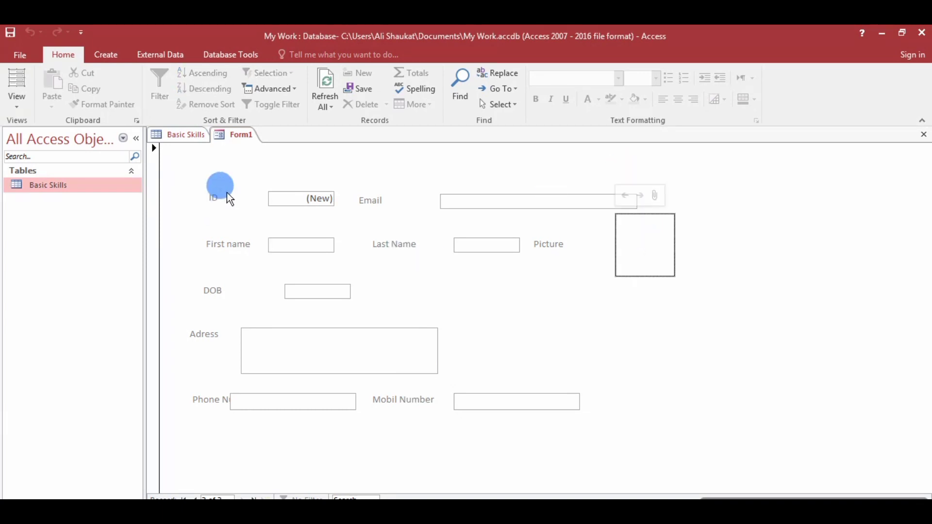
{"action": "left_click", "coordinate": [300, 196]}
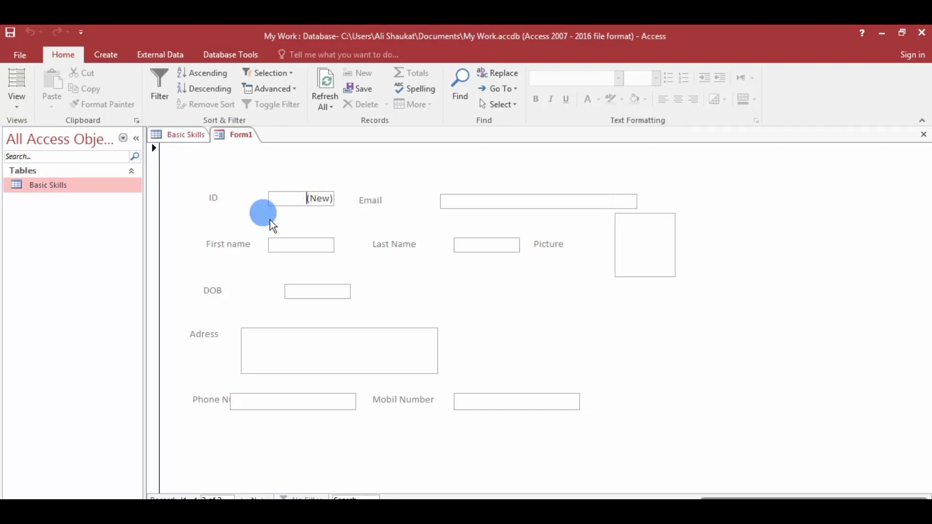
{"action": "left_click", "coordinate": [238, 256]}
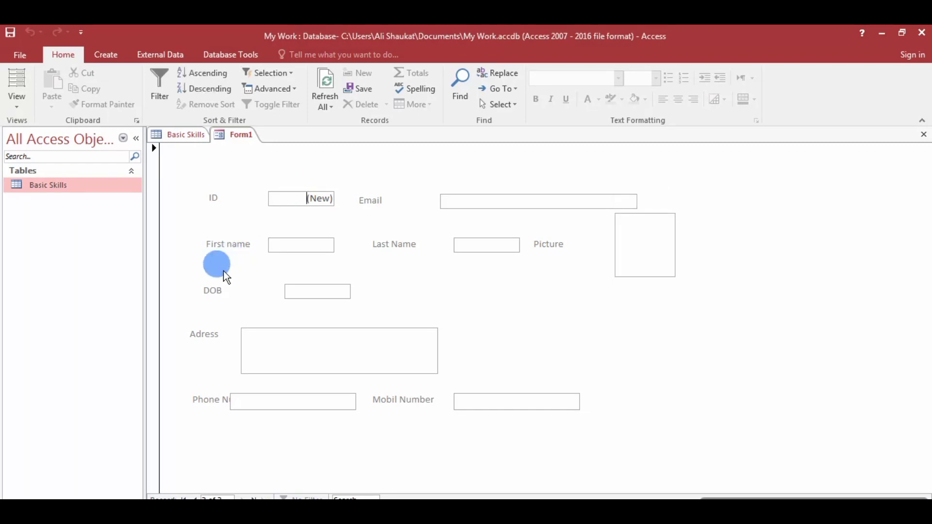
{"action": "left_click", "coordinate": [471, 200]}
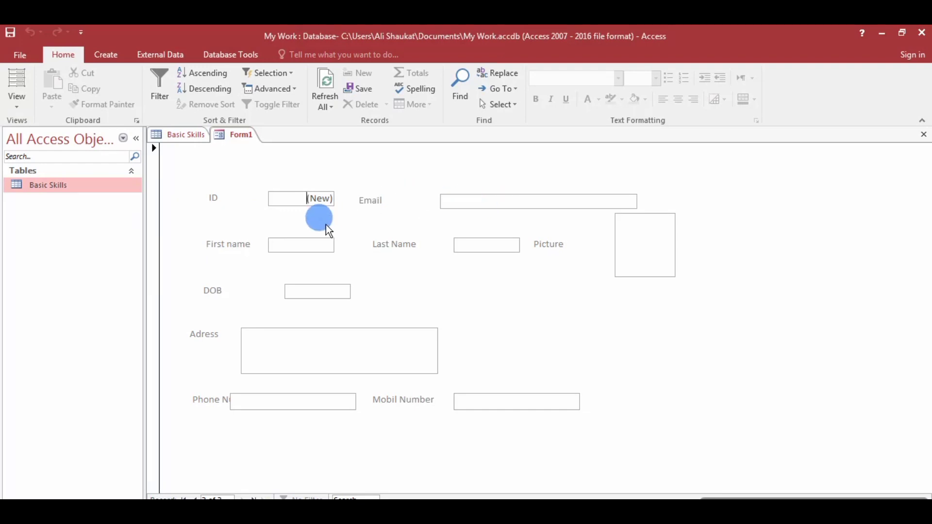
{"action": "left_click", "coordinate": [316, 241]}
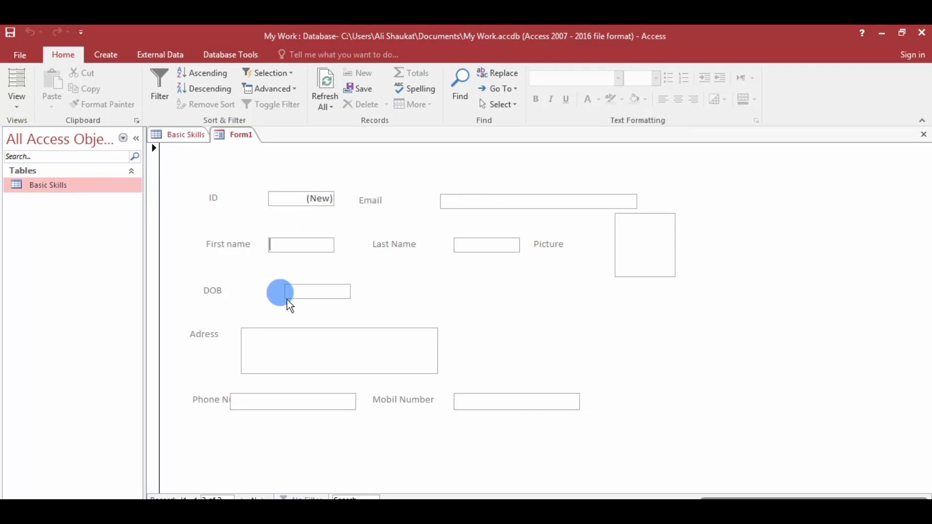
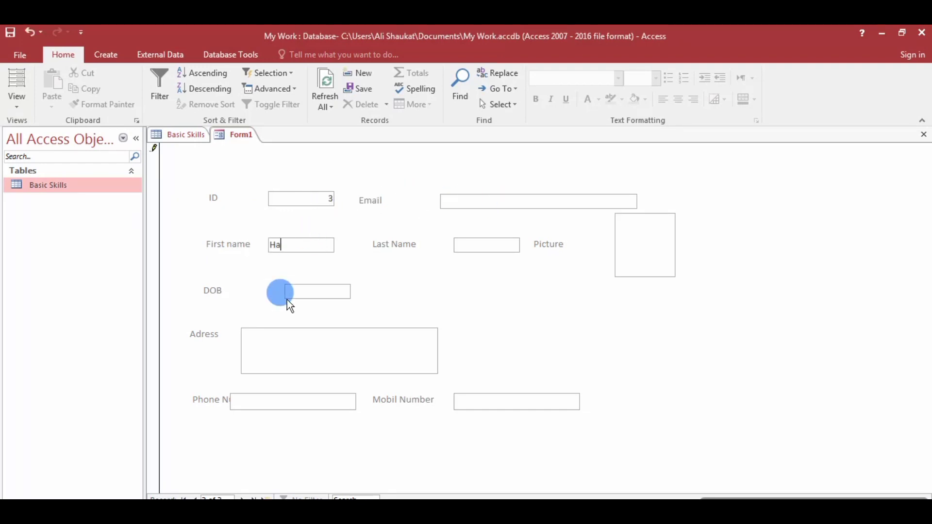
Enter the person's first and last name and date of birth for record 3.
{"action": "key", "text": "Tab"}
{"action": "type", "text": "8/23/2000"}
{"action": "key", "text": "Tab"}
Fill in the person's address, phone number, mobile number and e-mail address.
{"action": "type", "text": "Islamabad"}
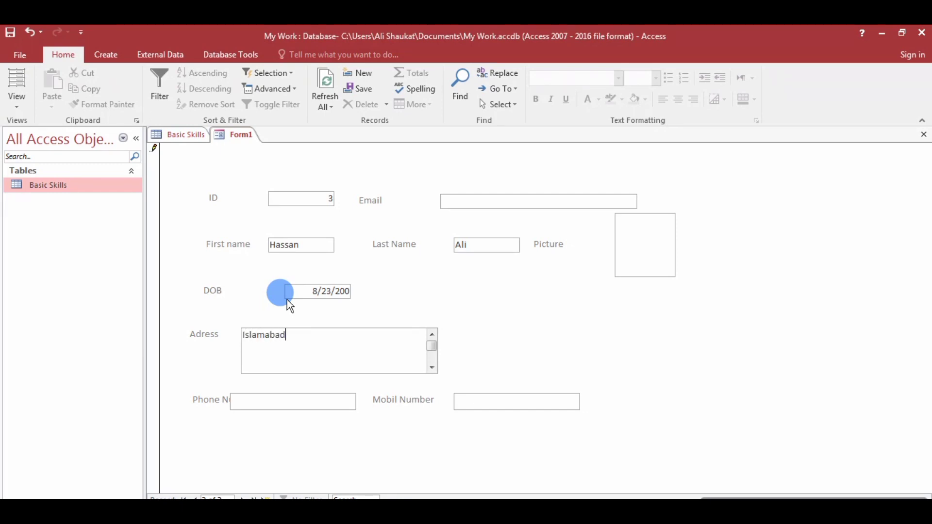
{"action": "key", "text": "Tab"}
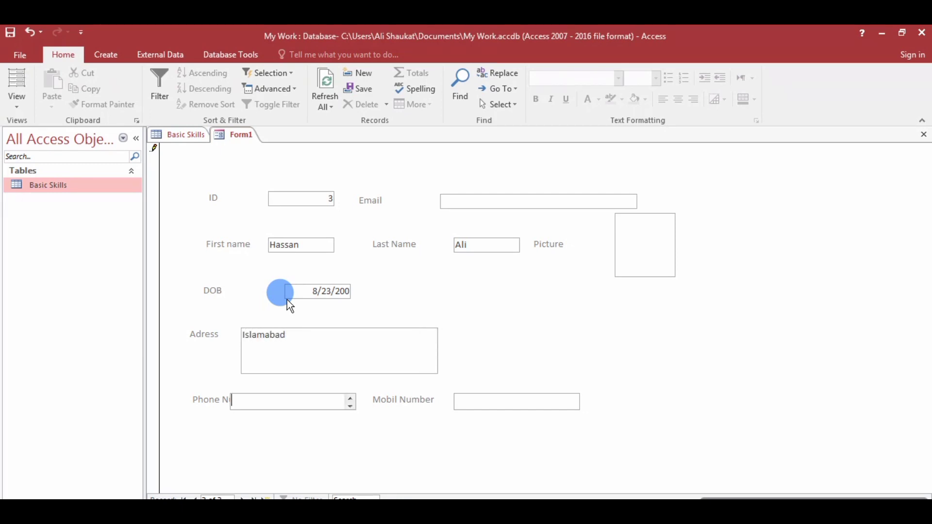
{"action": "key", "text": "Tab"}
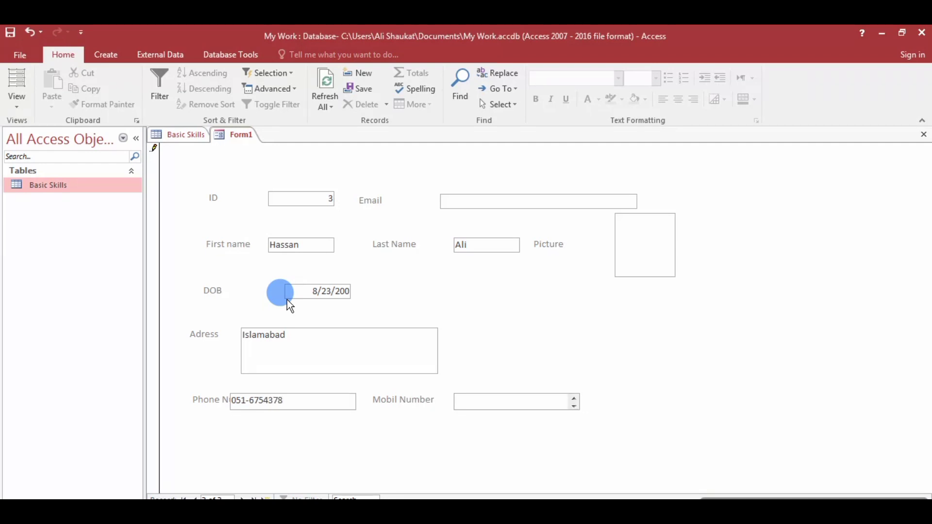
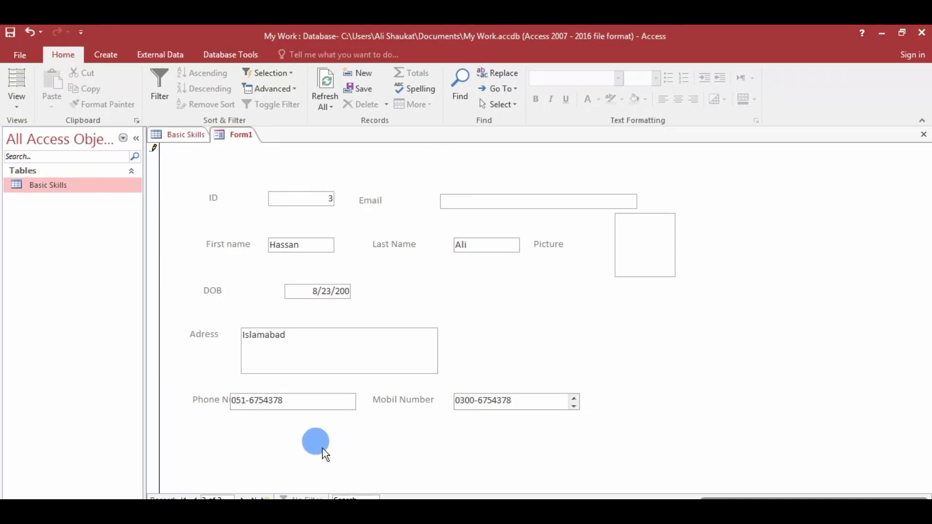
{"action": "left_click", "coordinate": [544, 203]}
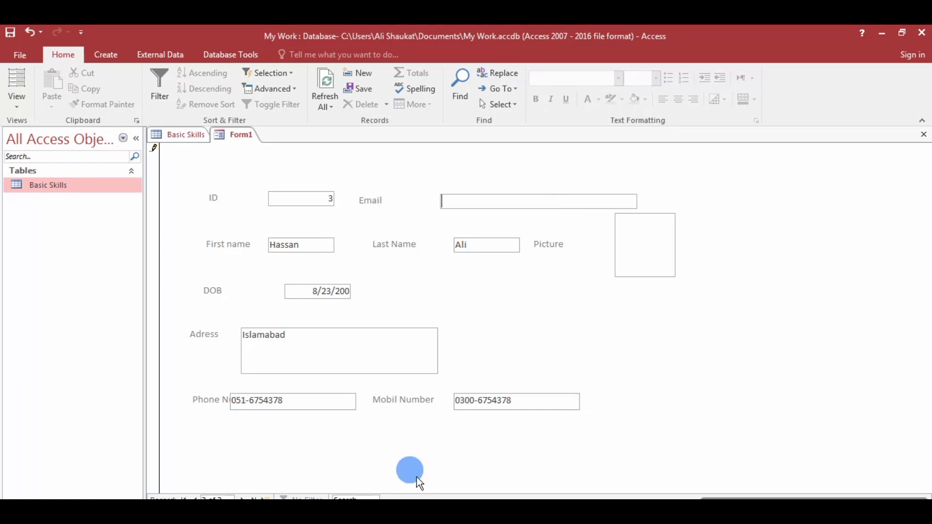
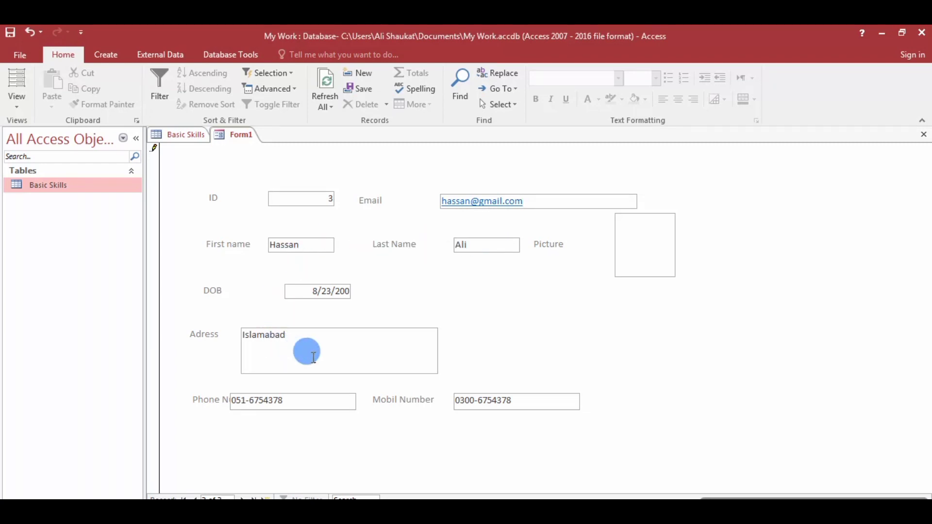
Open the Picture box's attachments window and close it without changes.
{"action": "left_click", "coordinate": [643, 246]}
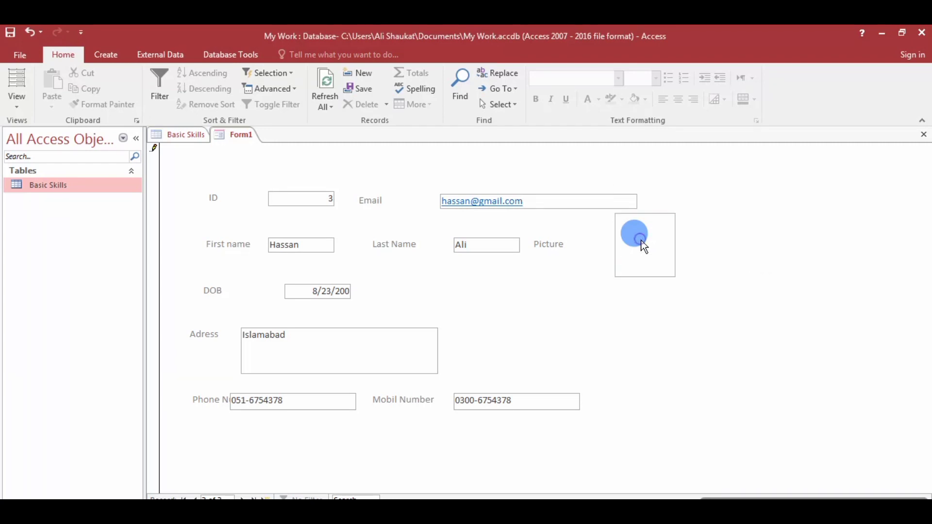
{"action": "left_click", "coordinate": [644, 246]}
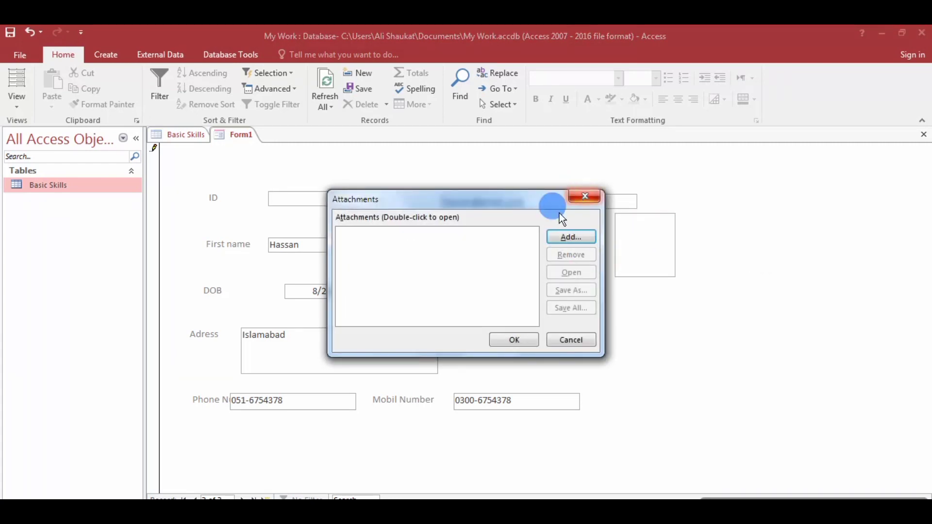
{"action": "left_click", "coordinate": [590, 196]}
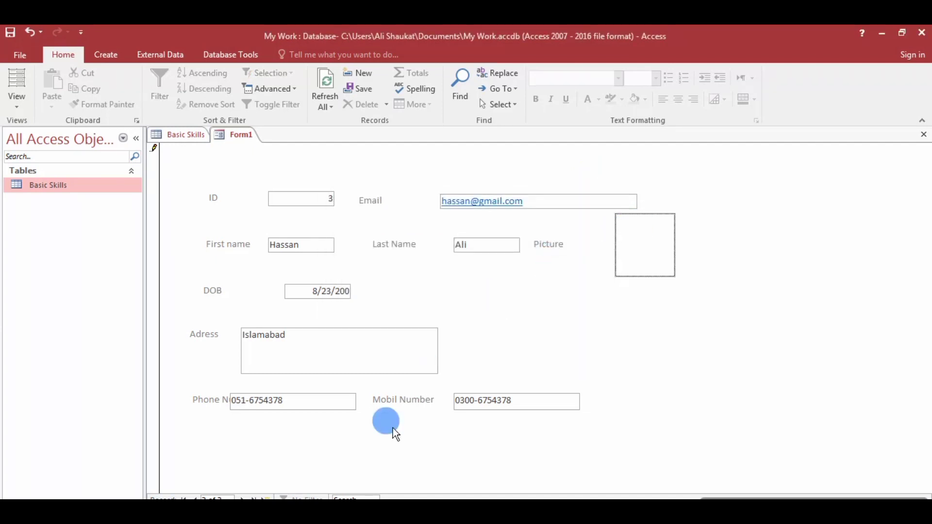
Attach png500 from the Pictures library to record 3's Picture field.
{"action": "left_click", "coordinate": [658, 231]}
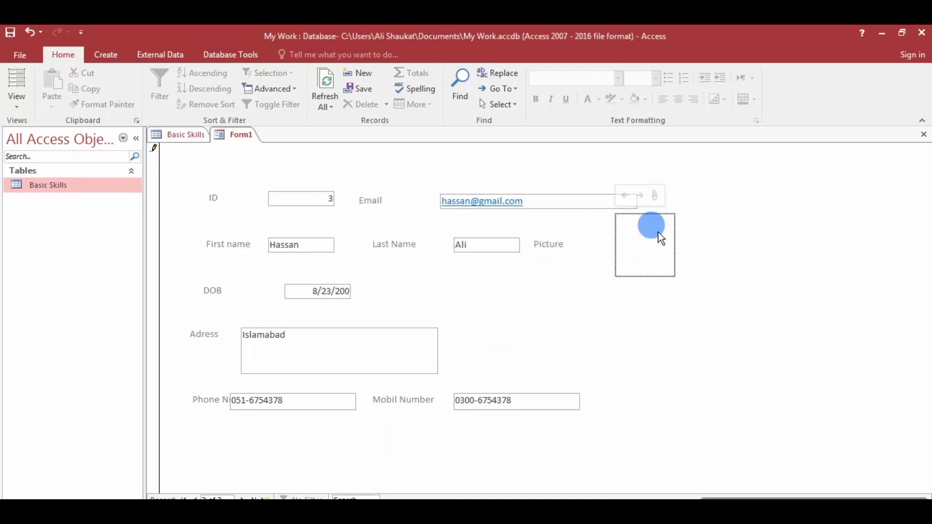
{"action": "left_click", "coordinate": [654, 196]}
{"action": "left_click", "coordinate": [408, 262]}
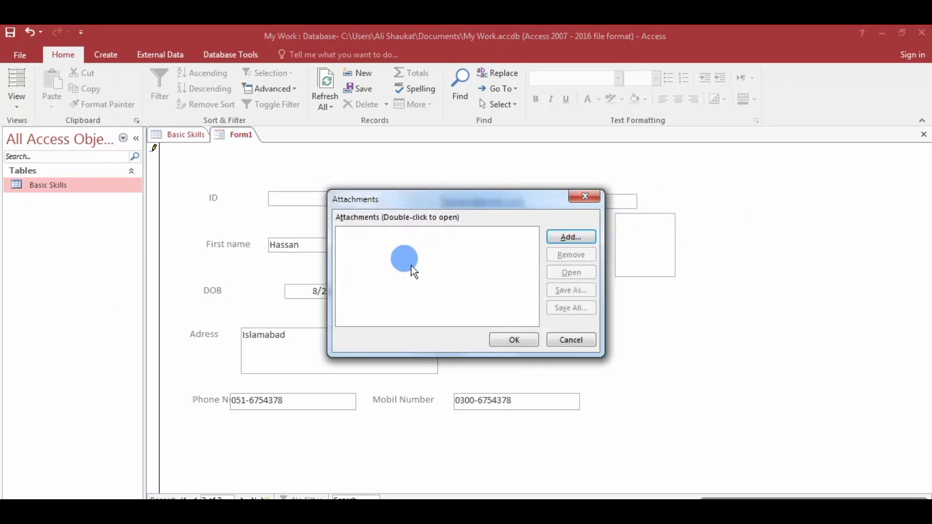
{"action": "left_click", "coordinate": [566, 239]}
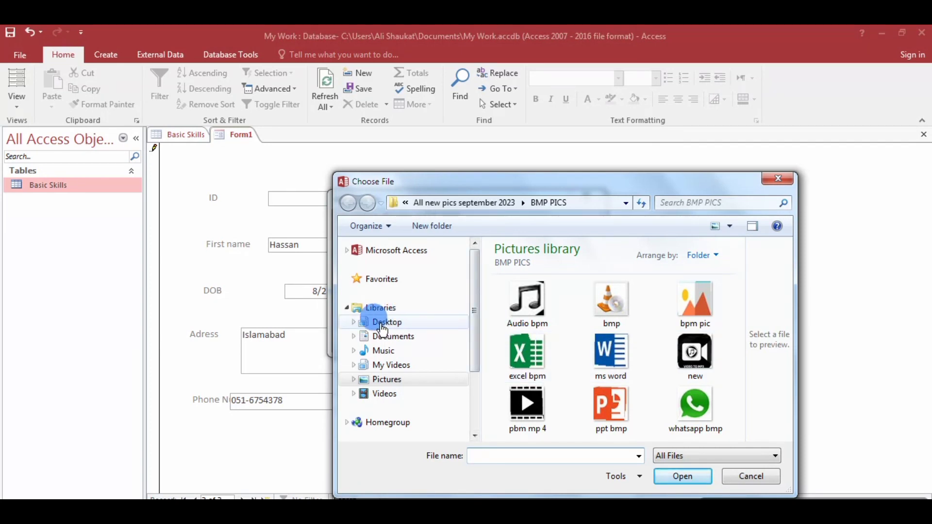
{"action": "left_click", "coordinate": [381, 379]}
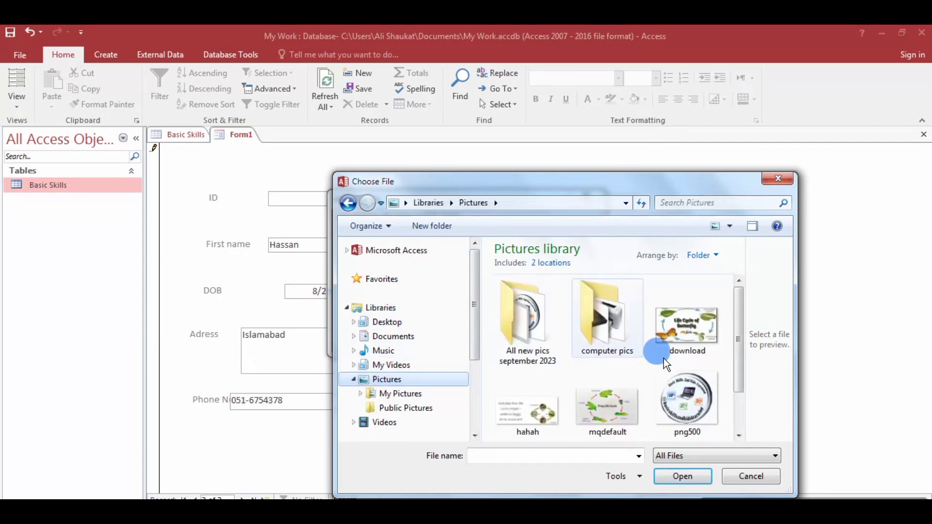
{"action": "left_click_drag", "start_coordinate": [735, 333], "coordinate": [734, 354]}
{"action": "left_click", "coordinate": [687, 360]}
{"action": "left_click", "coordinate": [687, 473]}
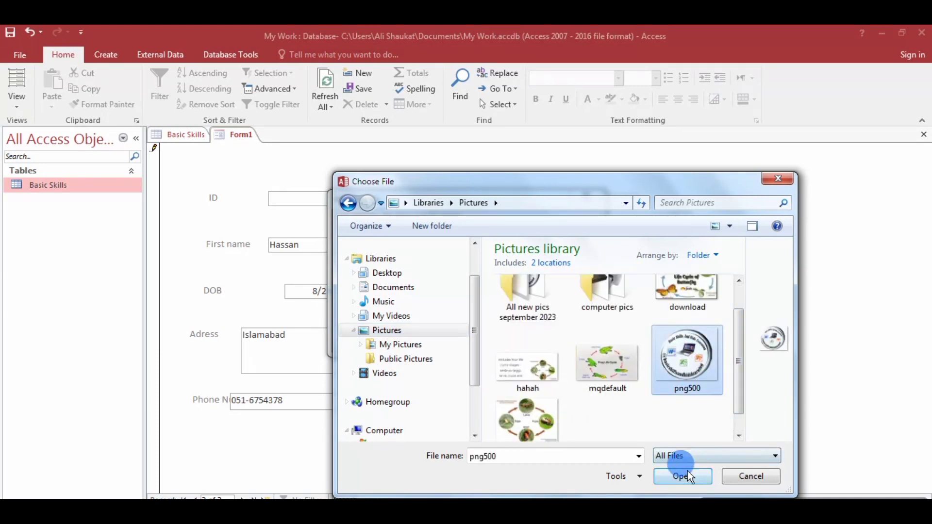
{"action": "left_click", "coordinate": [505, 340]}
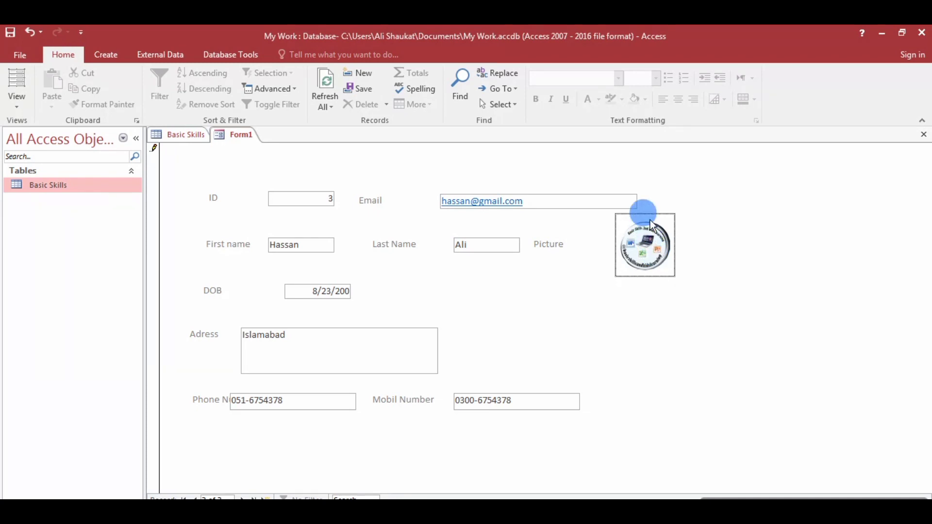
Narrow the ID box to fit its number and shrink the Email box.
{"action": "left_click", "coordinate": [15, 103]}
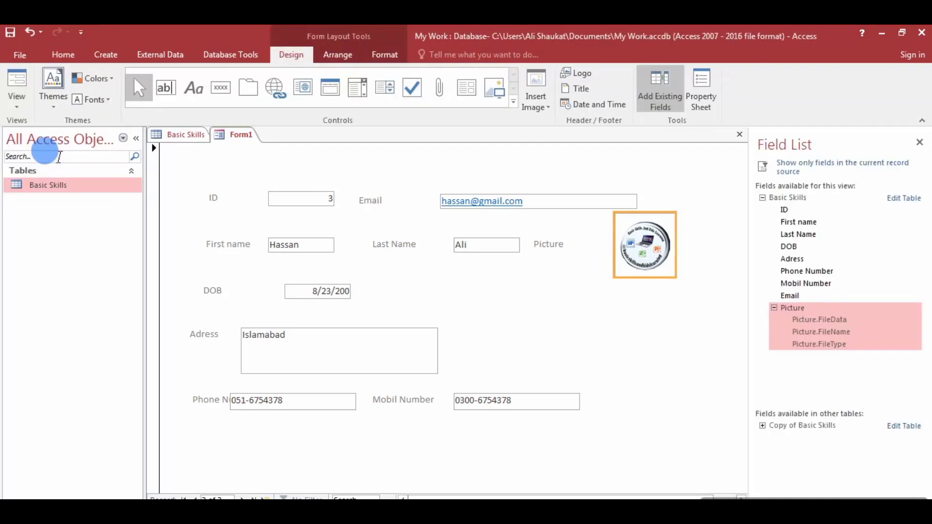
{"action": "left_click", "coordinate": [298, 201]}
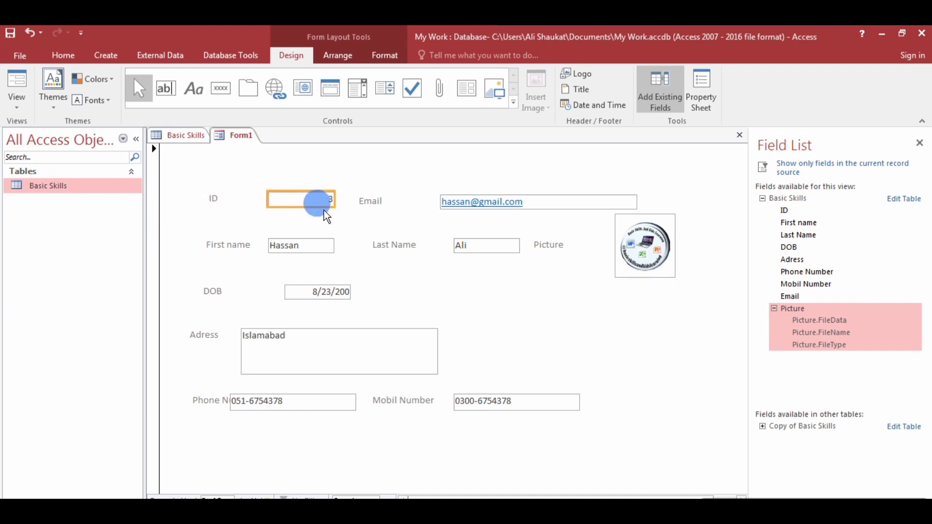
{"action": "left_click_drag", "start_coordinate": [335, 200], "coordinate": [290, 195]}
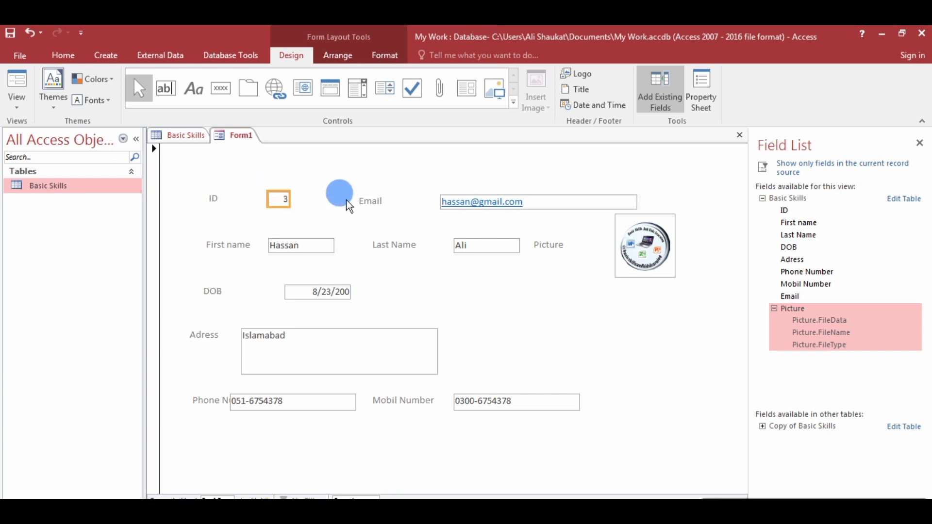
{"action": "left_click", "coordinate": [607, 202]}
{"action": "left_click_drag", "start_coordinate": [621, 206], "coordinate": [531, 215]}
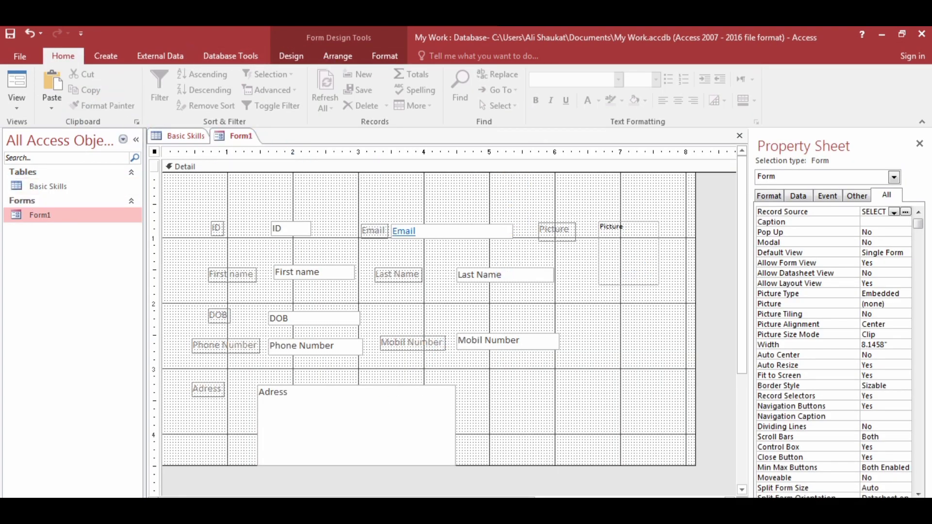
Return to Form View, view record 2, then move to a blank new record.
{"action": "left_click", "coordinate": [15, 110]}
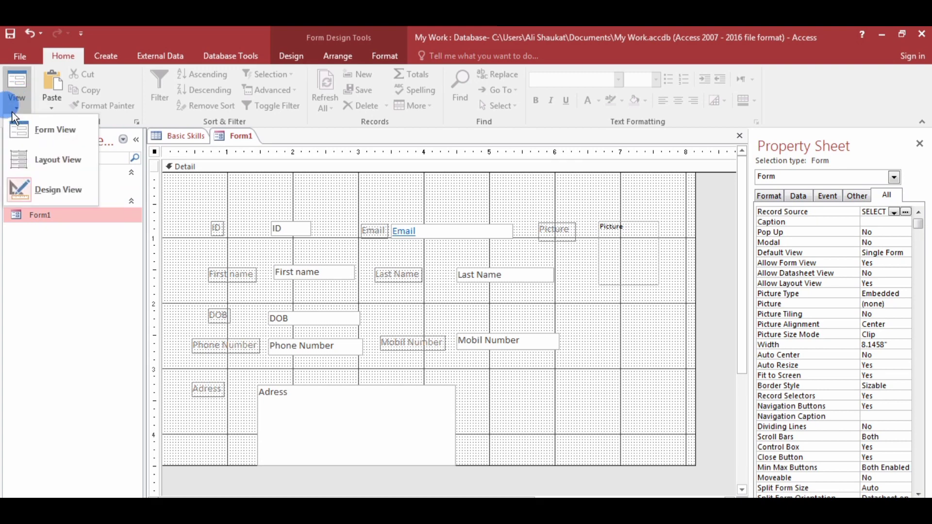
{"action": "left_click", "coordinate": [51, 132]}
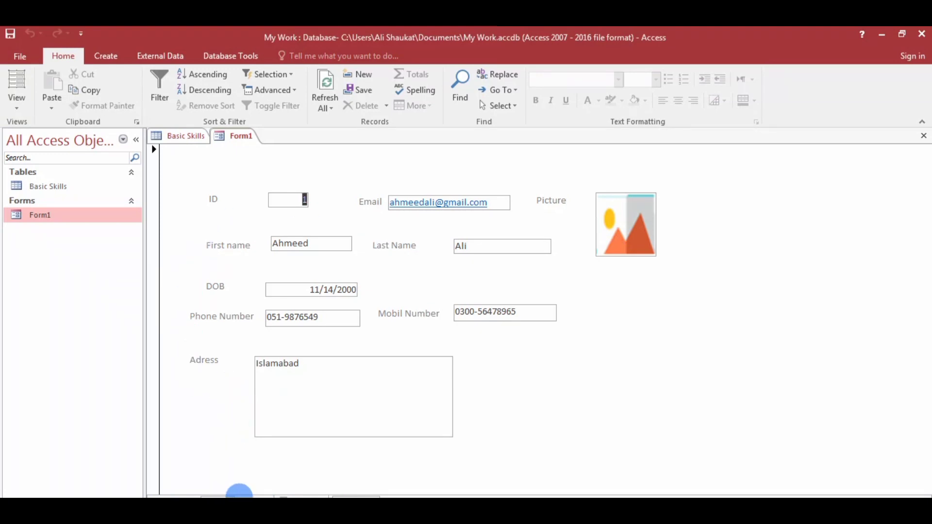
{"action": "left_click", "coordinate": [240, 495]}
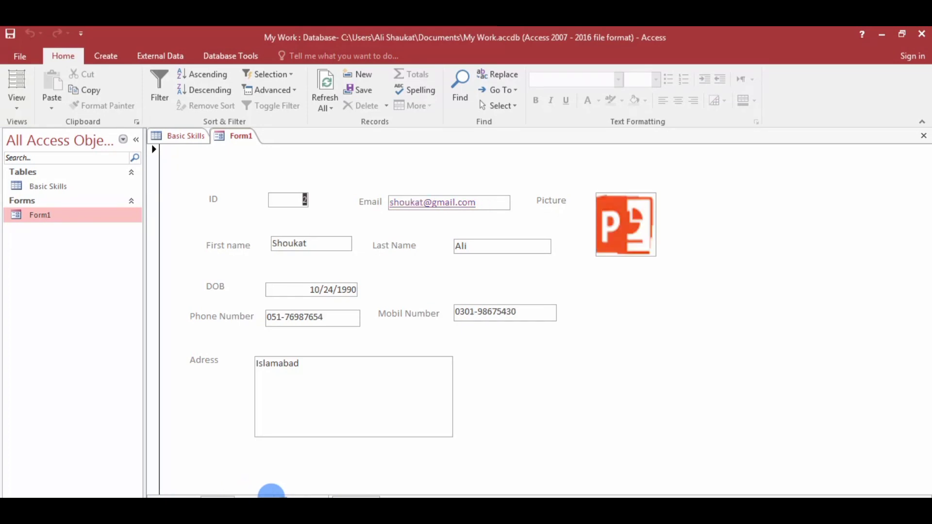
{"action": "left_click", "coordinate": [260, 494]}
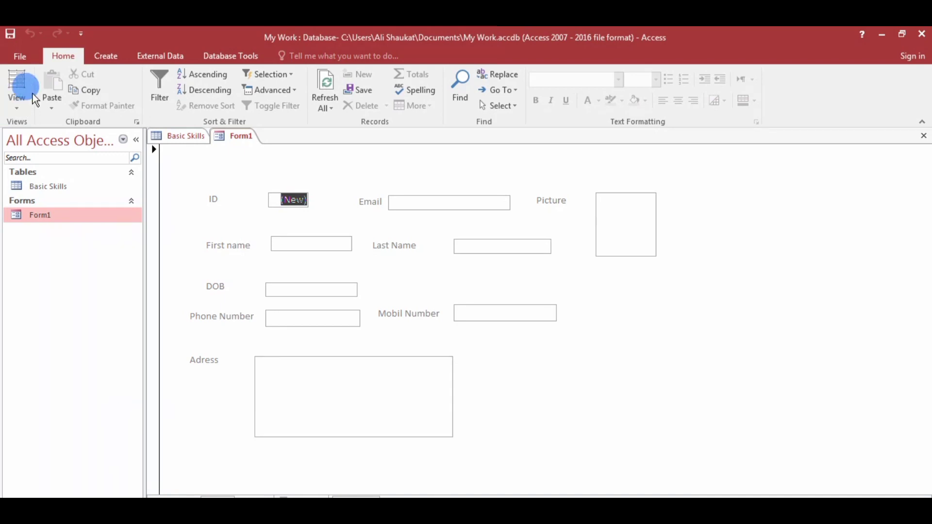
Switch to Design View and draw a command button right of the address box.
{"action": "left_click", "coordinate": [19, 108]}
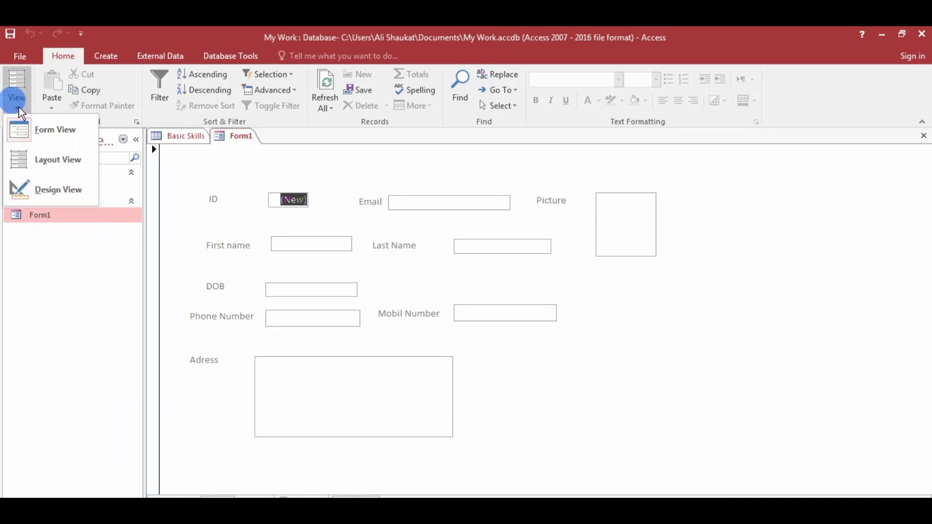
{"action": "left_click", "coordinate": [84, 187]}
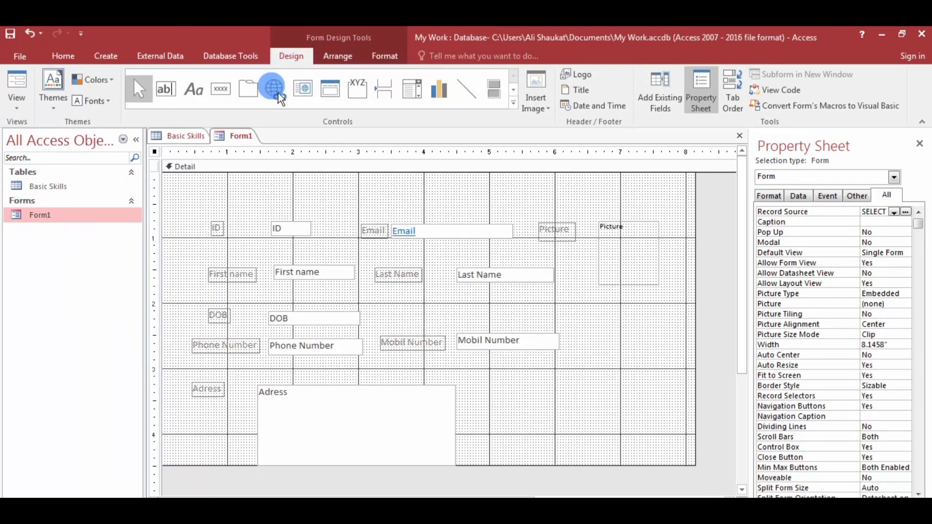
{"action": "left_click", "coordinate": [215, 88]}
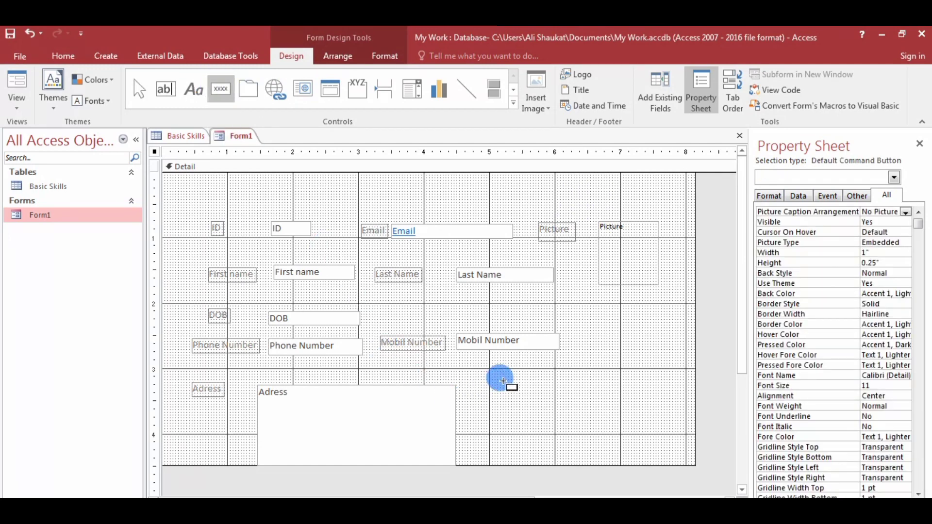
{"action": "left_click_drag", "start_coordinate": [503, 383], "coordinate": [567, 401]}
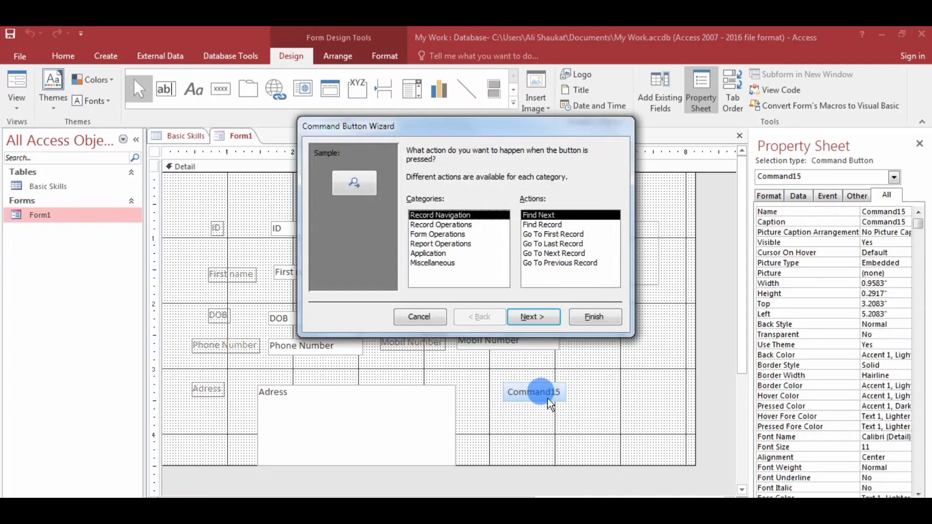
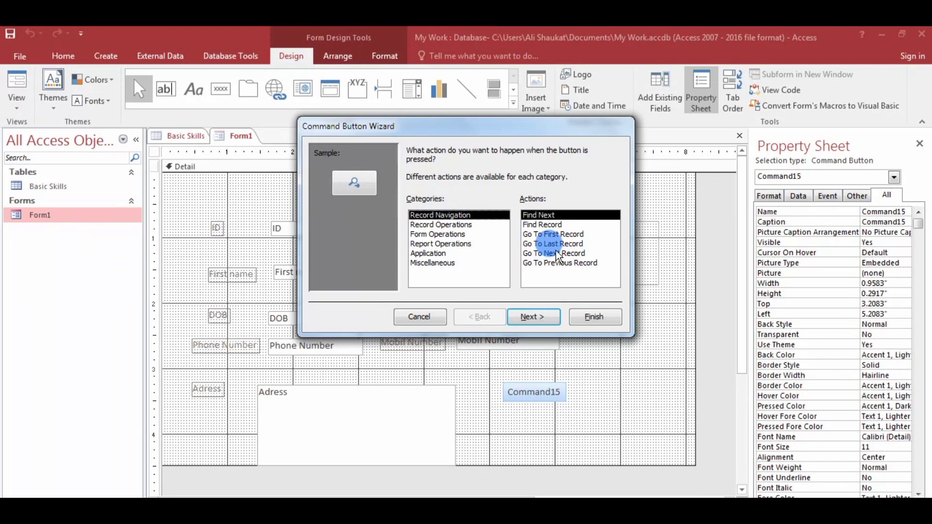
Make the button perform the Save Record operation with the text caption 'Save Record', and finish the wizard.
{"action": "left_click", "coordinate": [430, 226]}
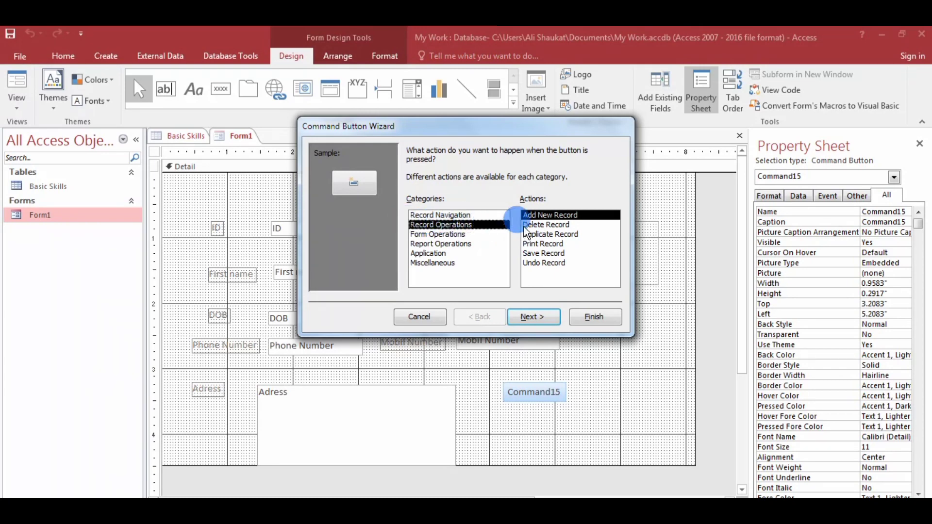
{"action": "left_click", "coordinate": [535, 253]}
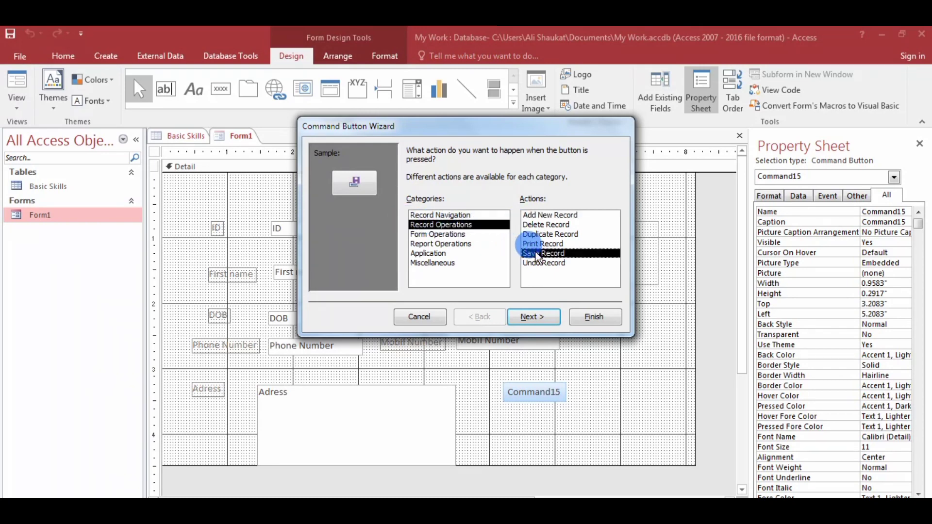
{"action": "left_click", "coordinate": [531, 323]}
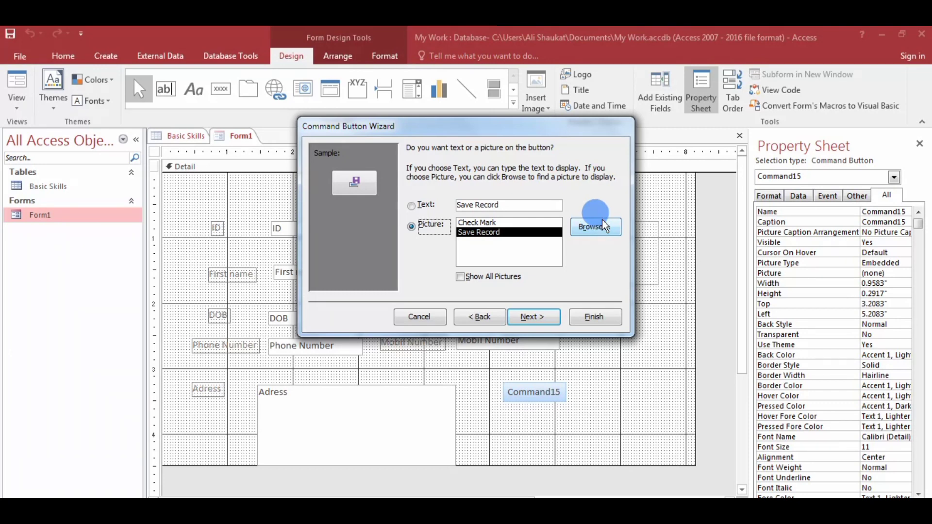
{"action": "left_click", "coordinate": [420, 212]}
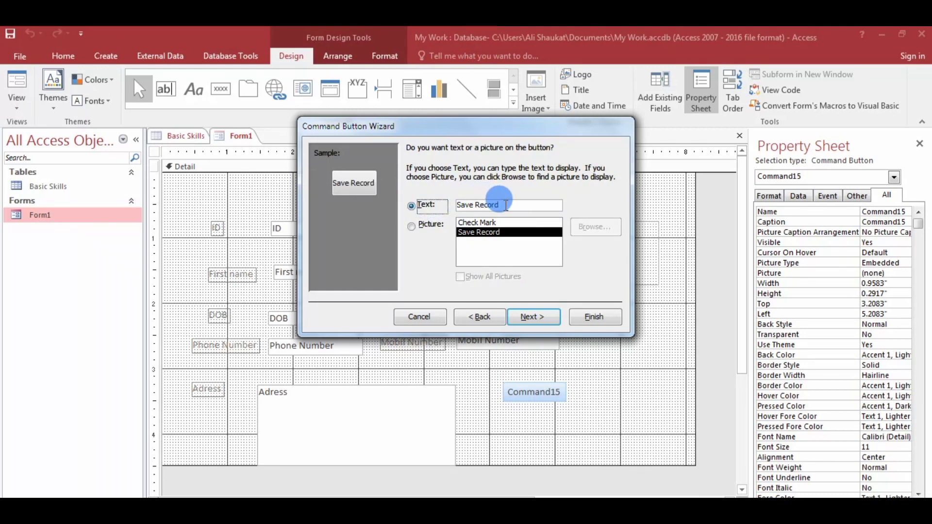
{"action": "left_click", "coordinate": [508, 204]}
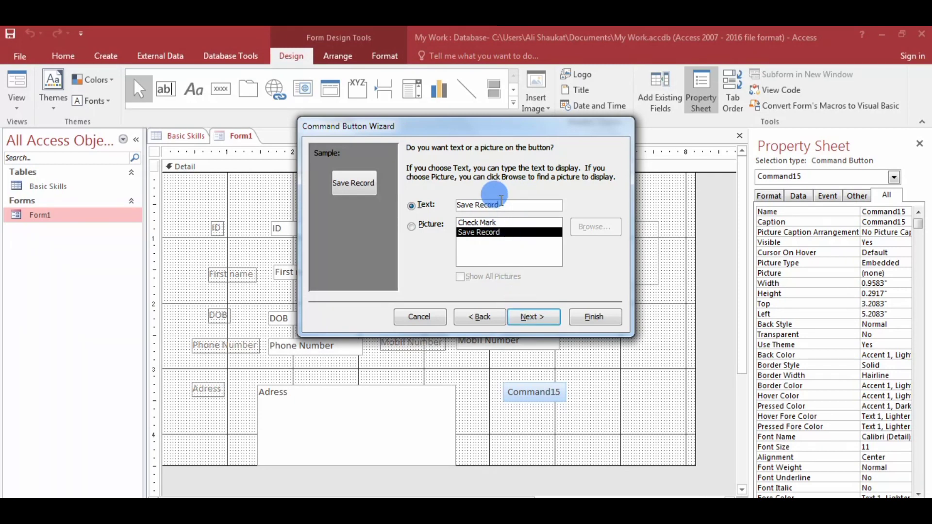
{"action": "left_click", "coordinate": [531, 316]}
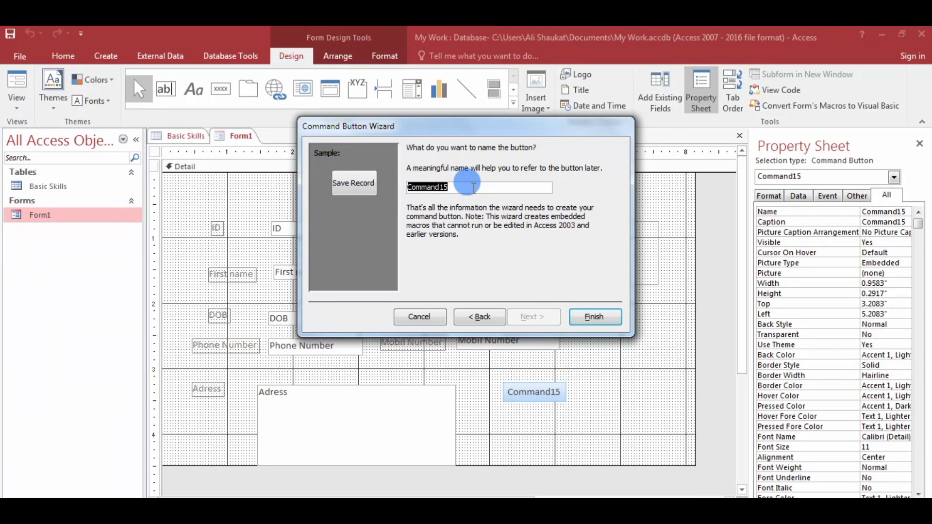
{"action": "left_click", "coordinate": [601, 320]}
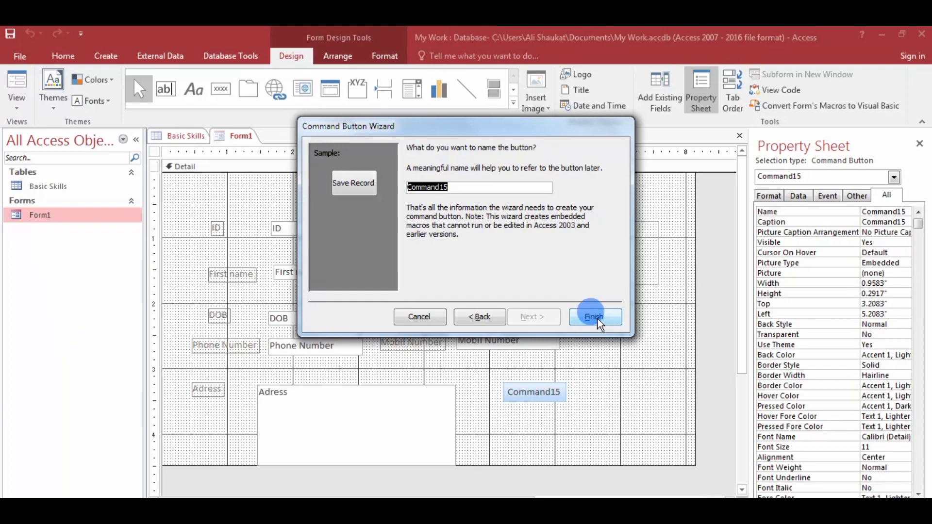
{"action": "left_click", "coordinate": [598, 320]}
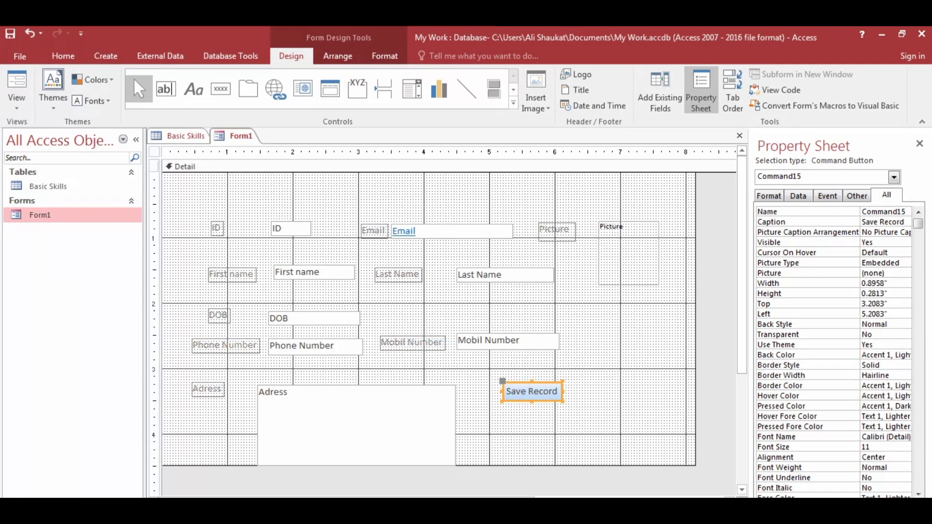
Switch Form1 to Form View and move to a blank new record.
{"action": "left_click", "coordinate": [15, 107]}
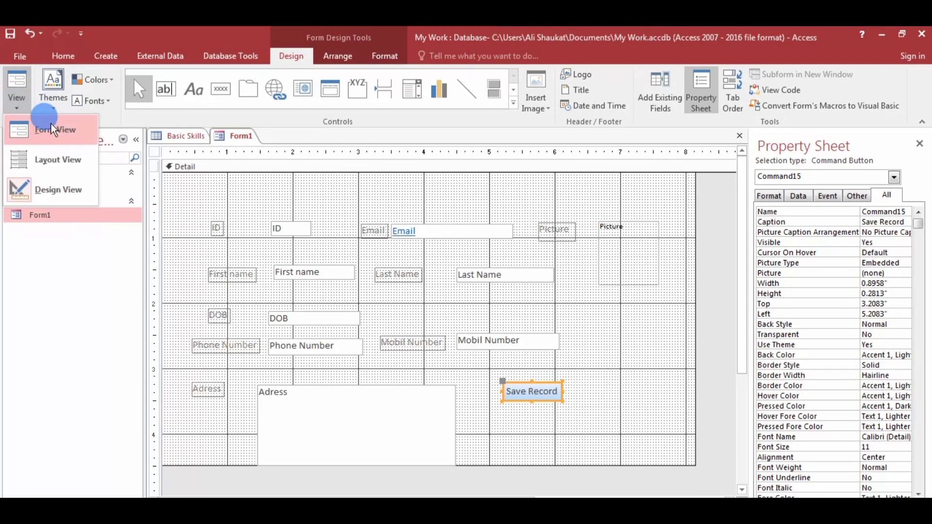
{"action": "left_click", "coordinate": [51, 128]}
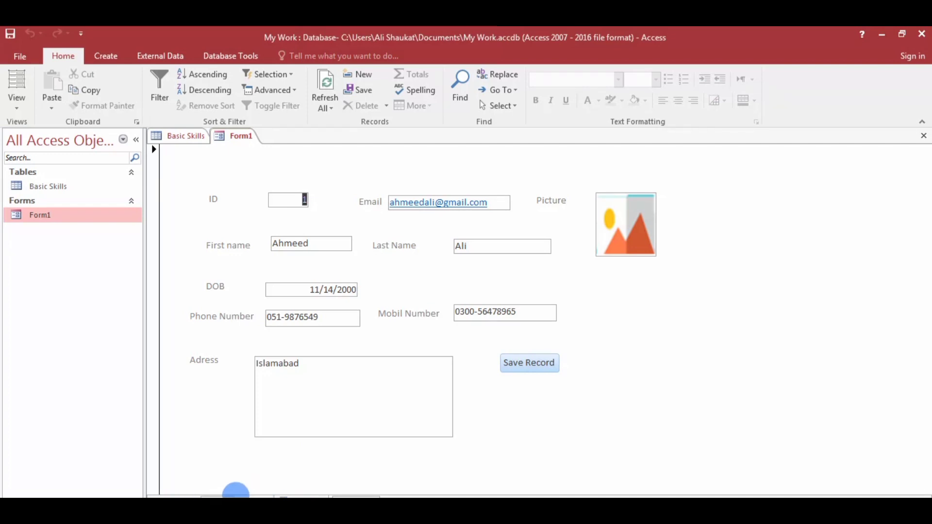
{"action": "left_click", "coordinate": [236, 496]}
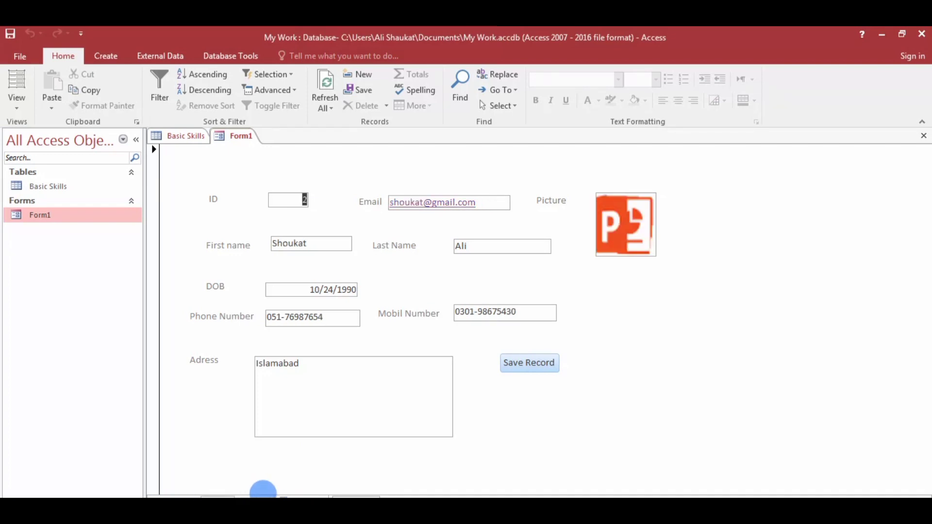
{"action": "left_click", "coordinate": [263, 494]}
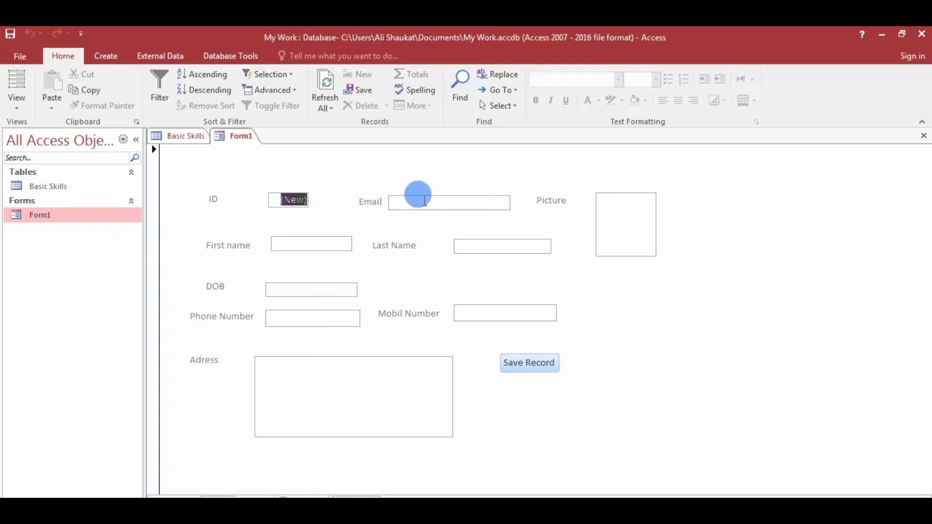
Enter the person's first name and last name.
{"action": "left_click", "coordinate": [295, 246]}
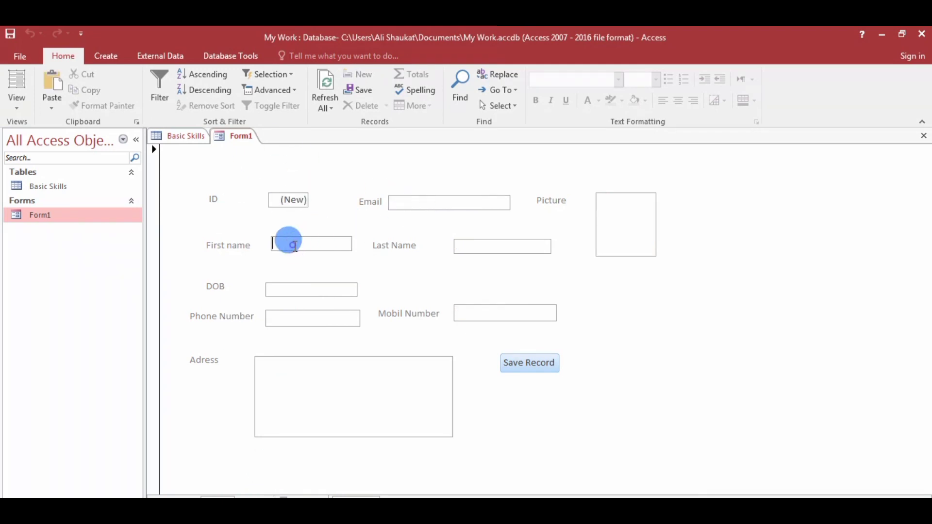
{"action": "type", "text": "hass"}
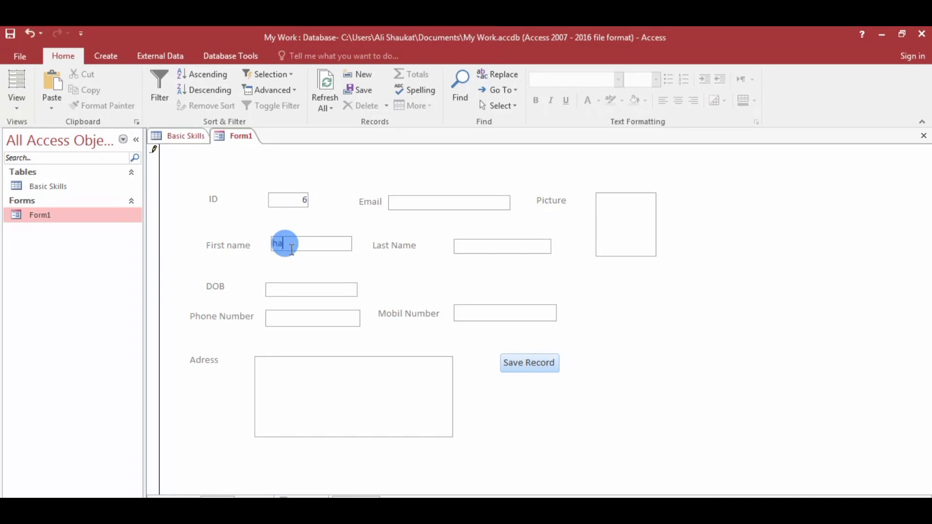
{"action": "key", "text": "BackSpace"}
{"action": "key", "text": "BackSpace"}
{"action": "key", "text": "BackSpace"}
{"action": "key", "text": "BackSpace"}
{"action": "key", "text": "Tab"}
Fill in the date of birth, phone number and mobile number.
{"action": "type", "text": "3/"}
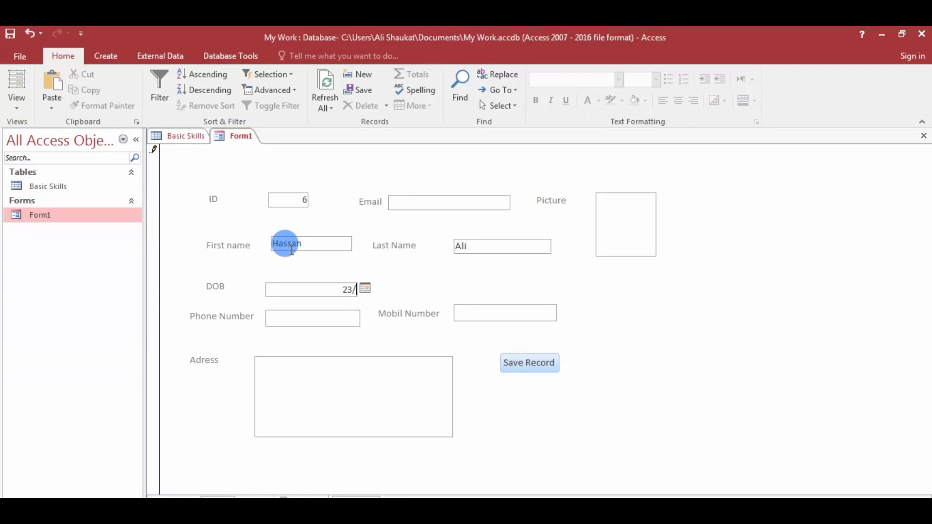
{"action": "type", "text": "08/200"}
{"action": "key", "text": "Tab"}
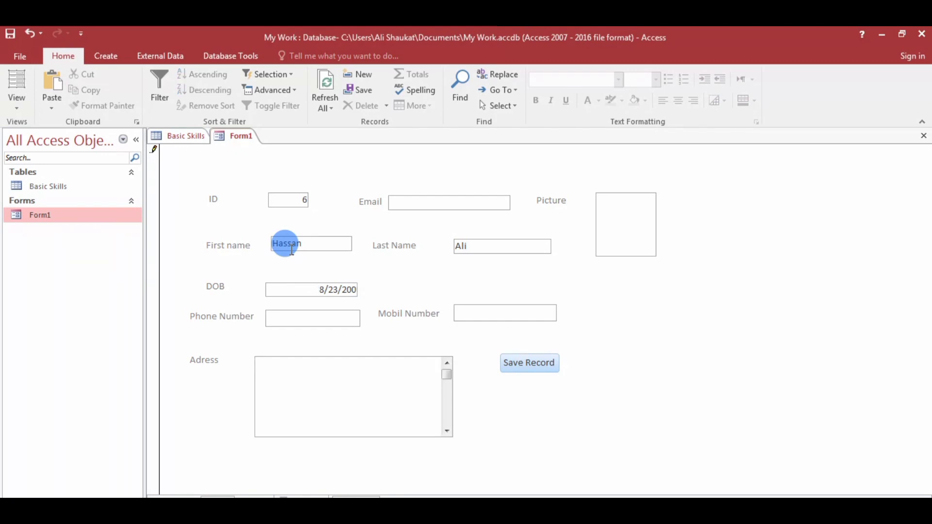
{"action": "left_click", "coordinate": [338, 317]}
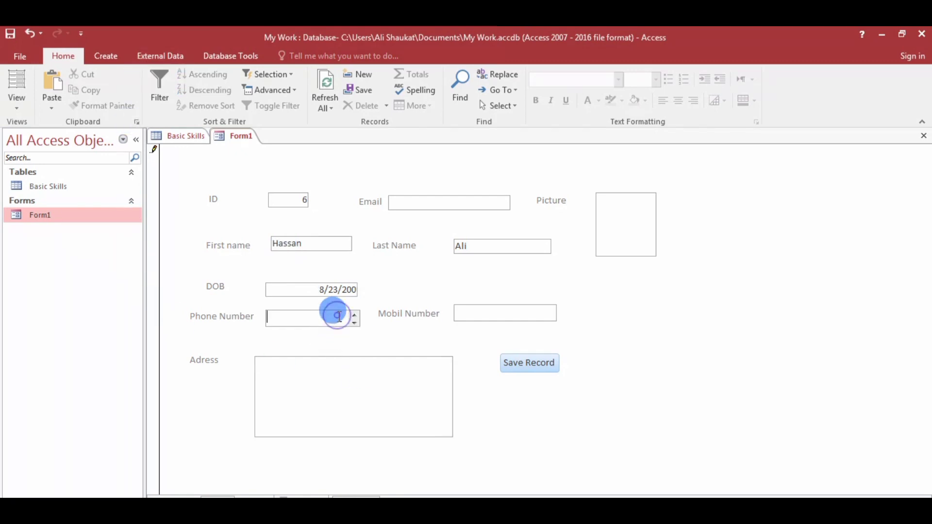
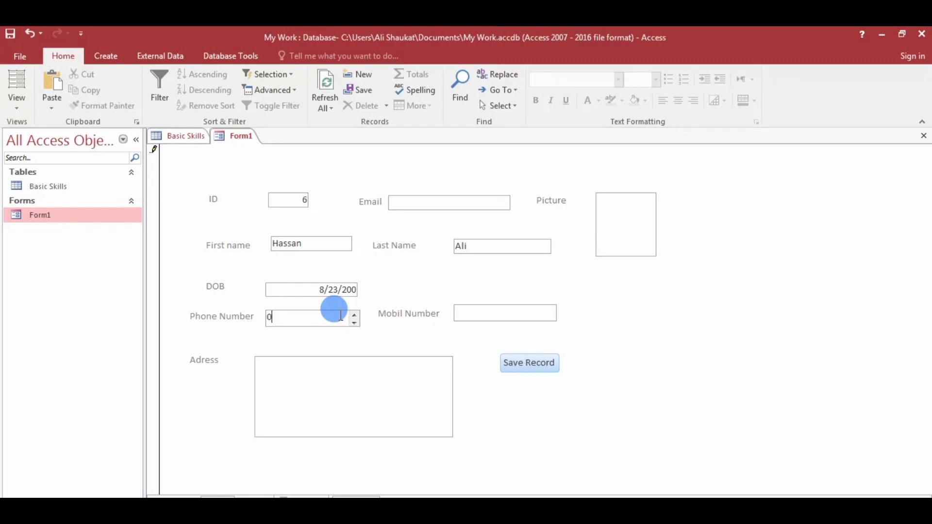
{"action": "key", "text": "Tab"}
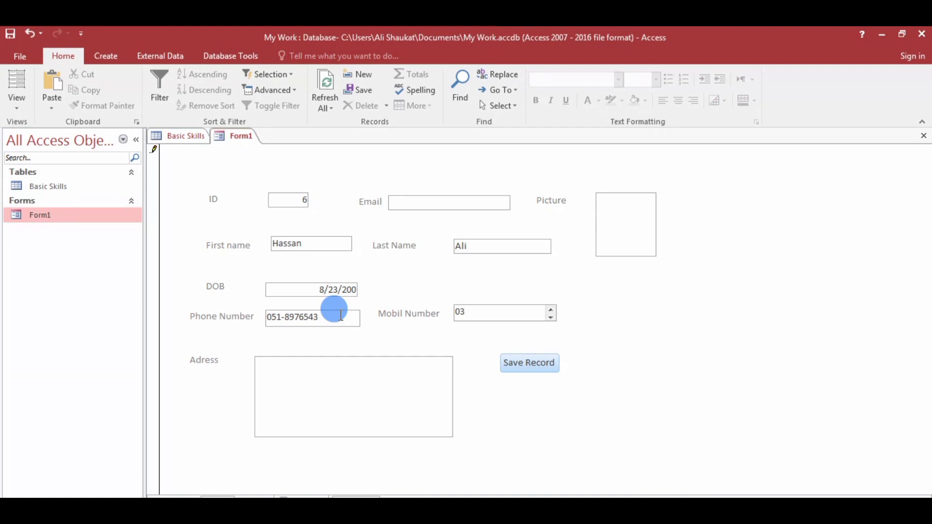
{"action": "key", "text": "Tab"}
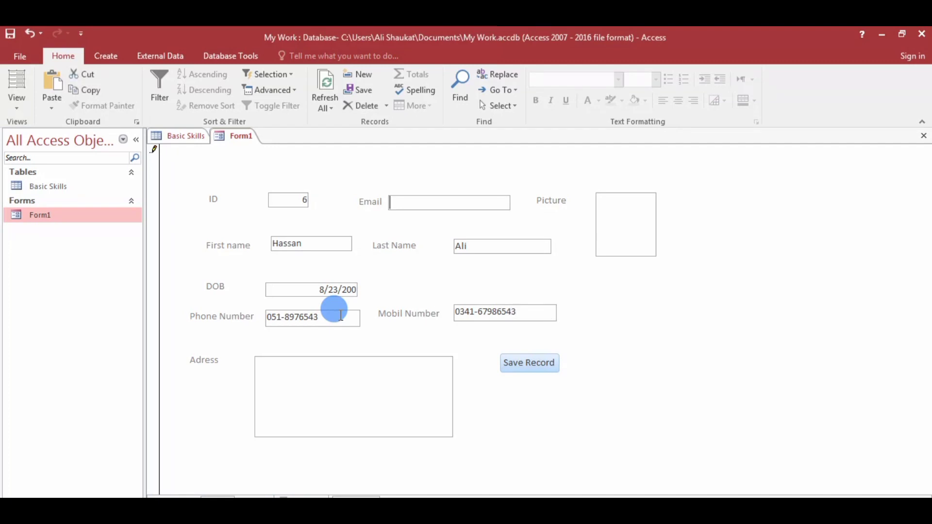
Enter the person's e-mail address.
{"action": "left_click", "coordinate": [428, 204]}
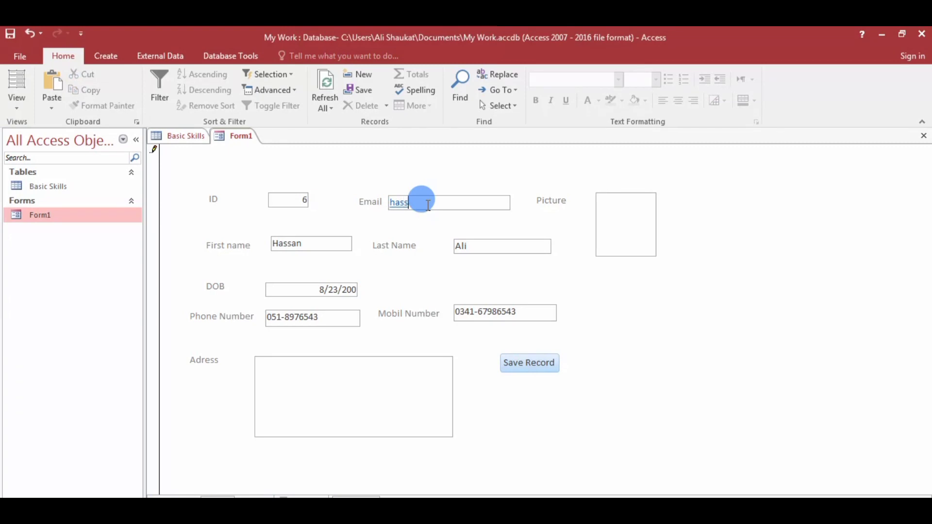
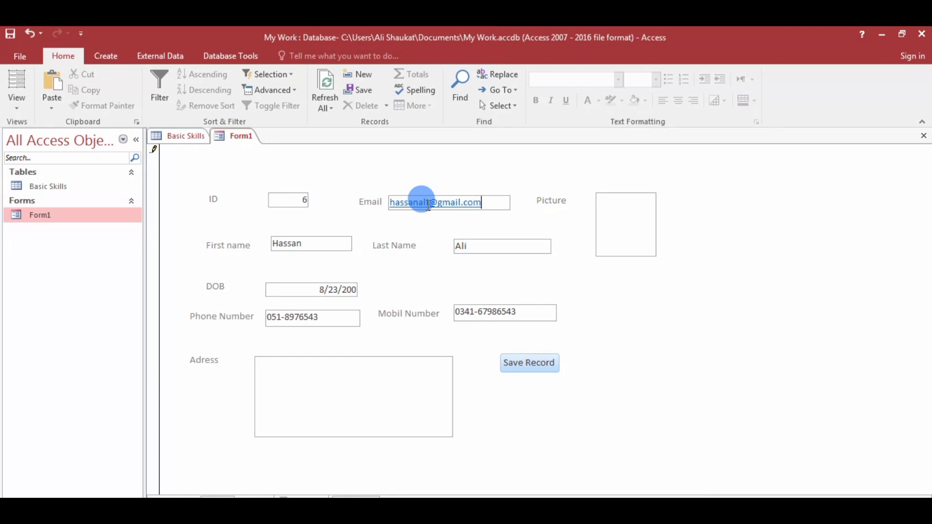
{"action": "key", "text": "Tab"}
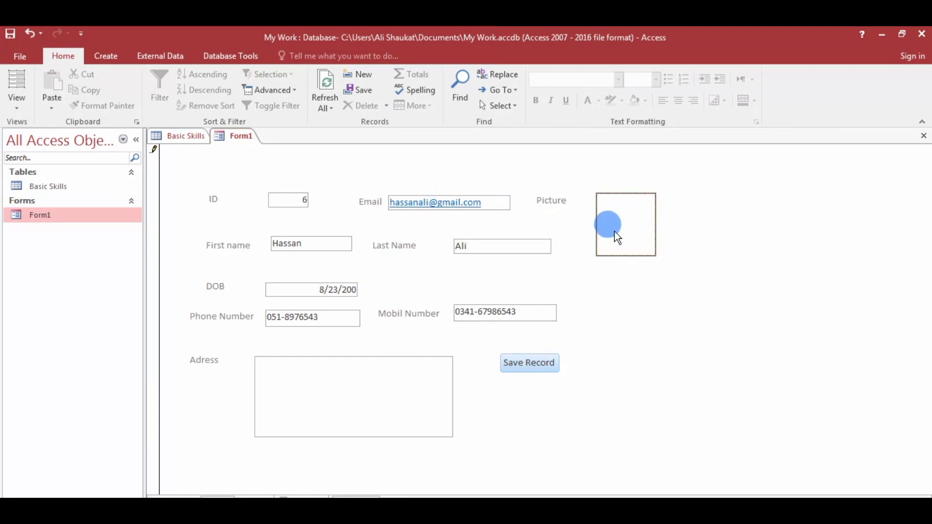
Attach the excel bpm, ms word and ppt bmp pictures to the Picture field.
{"action": "mouse_move", "coordinate": [610, 201]}
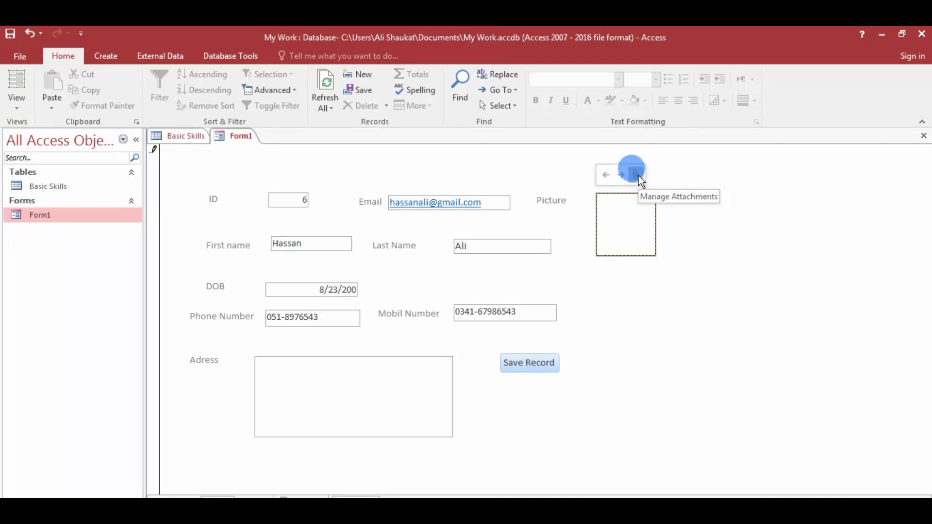
{"action": "double_click", "coordinate": [639, 223]}
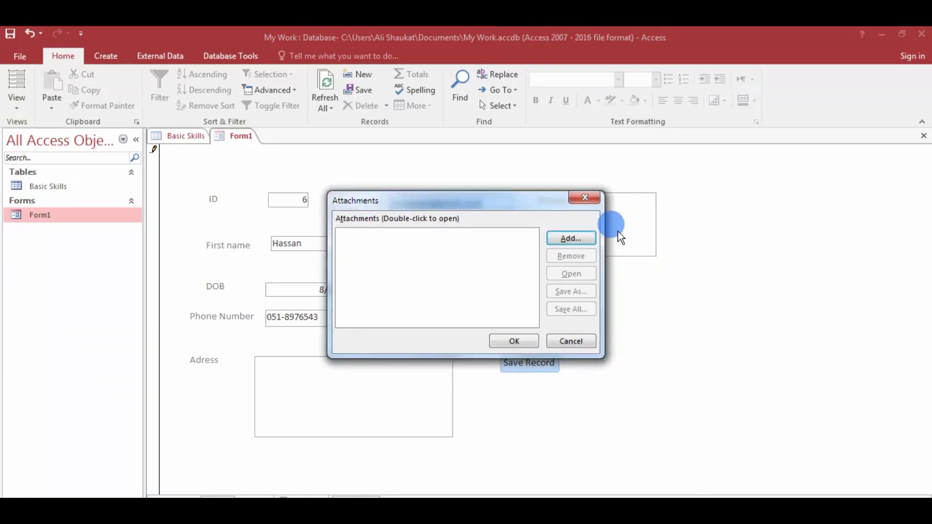
{"action": "left_click", "coordinate": [560, 237]}
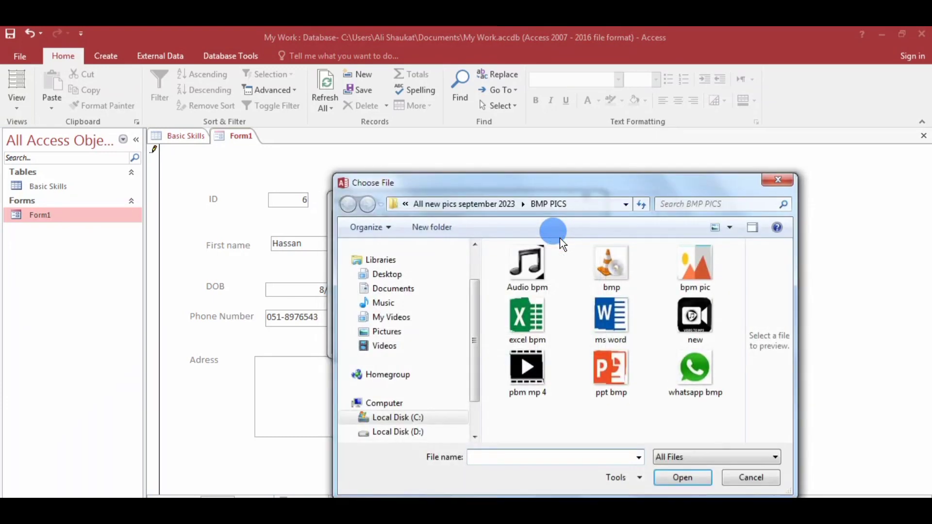
{"action": "left_click", "coordinate": [526, 324]}
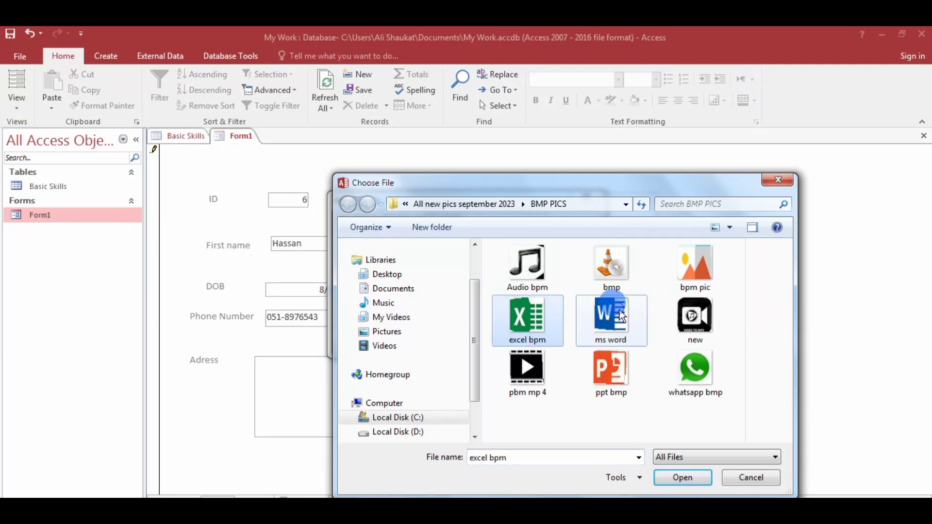
{"action": "left_click", "coordinate": [611, 318], "text": "ctrl"}
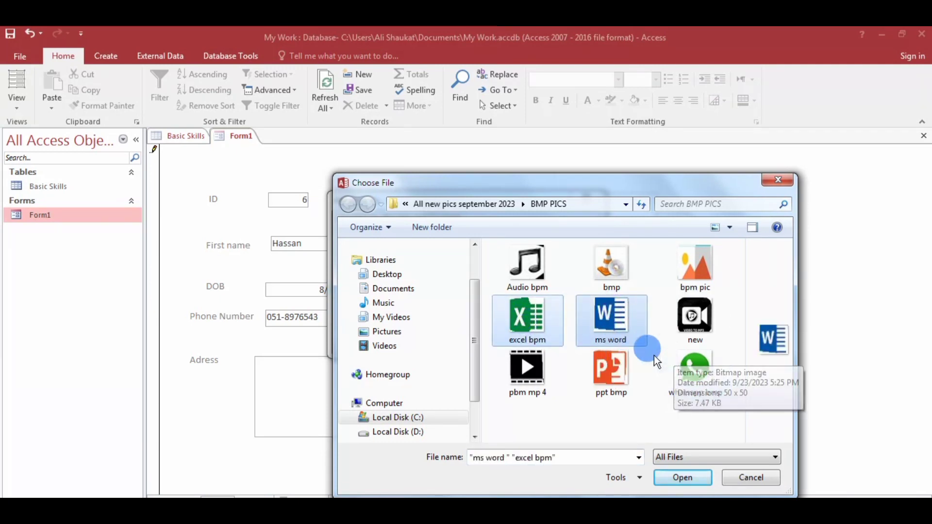
{"action": "left_click", "coordinate": [626, 368], "text": "ctrl"}
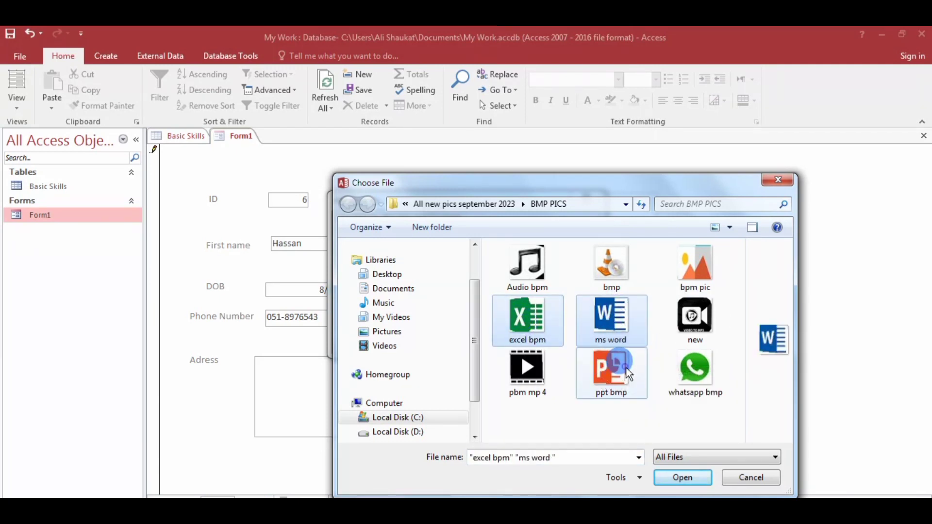
{"action": "left_click", "coordinate": [688, 471]}
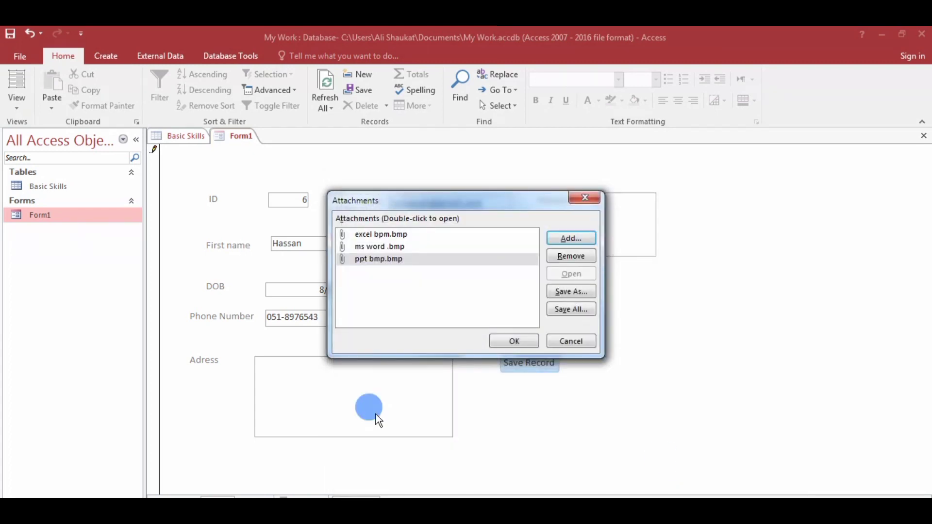
{"action": "left_click", "coordinate": [516, 341]}
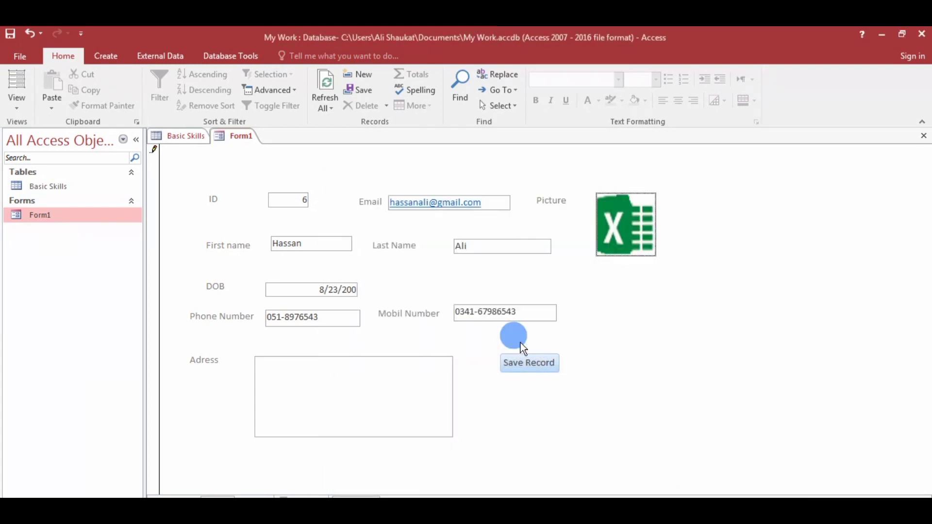
Enter the address RWP and save the record with the Save Record button.
{"action": "left_click", "coordinate": [338, 364]}
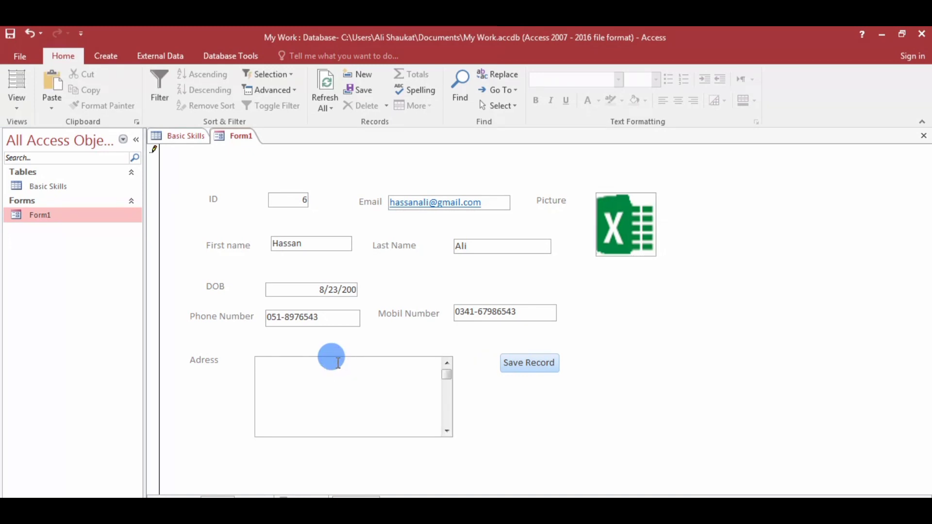
{"action": "type", "text": "RWP"}
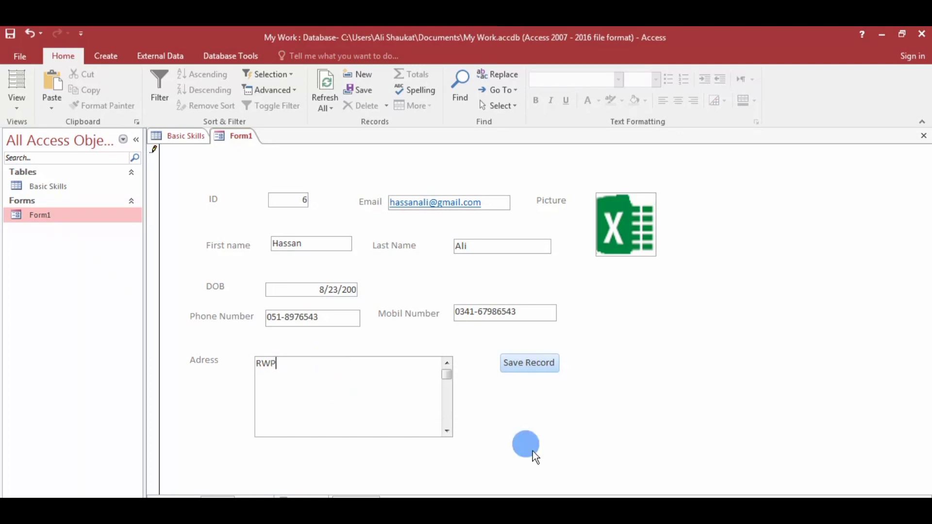
{"action": "left_click", "coordinate": [510, 363]}
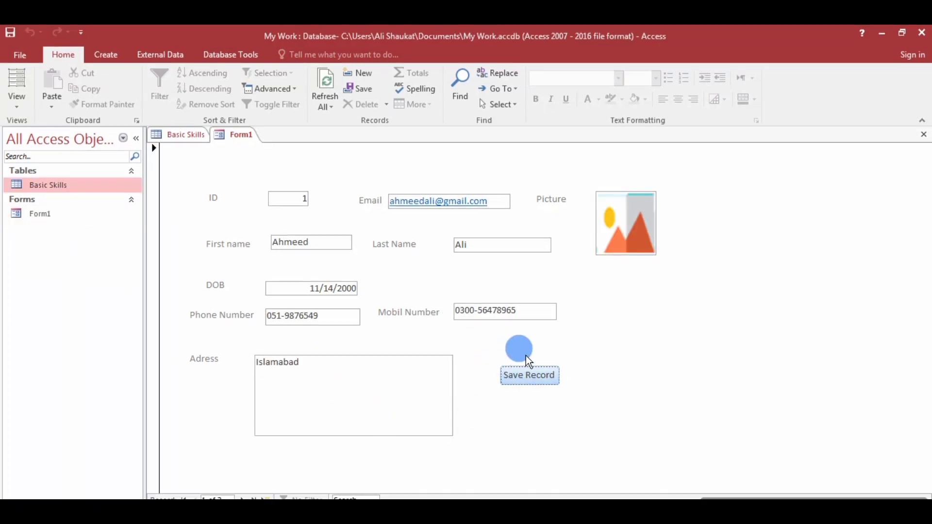
{"action": "left_click", "coordinate": [532, 377]}
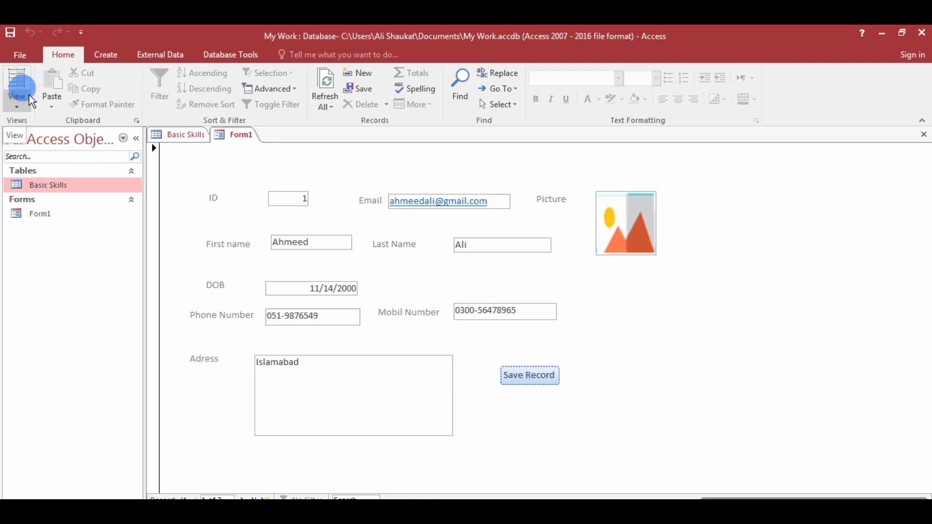
{"action": "left_click", "coordinate": [182, 137]}
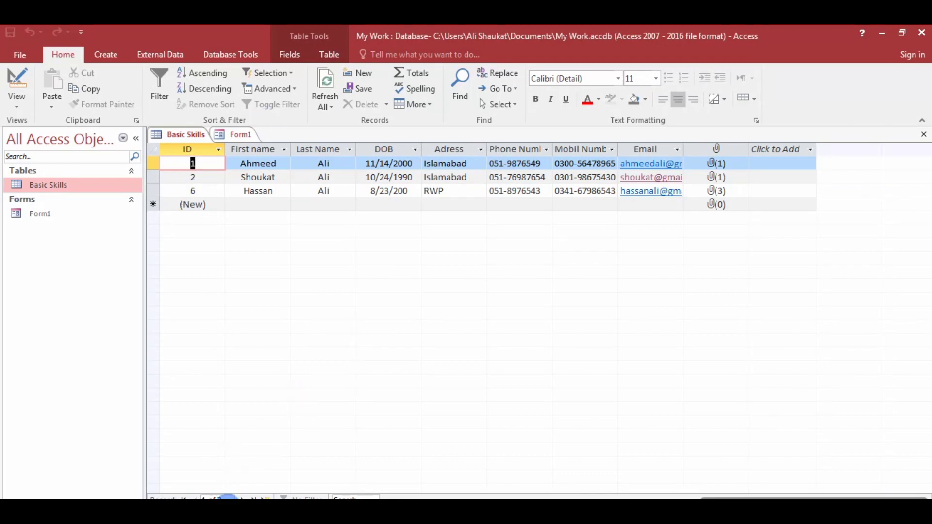
{"action": "left_click", "coordinate": [238, 133]}
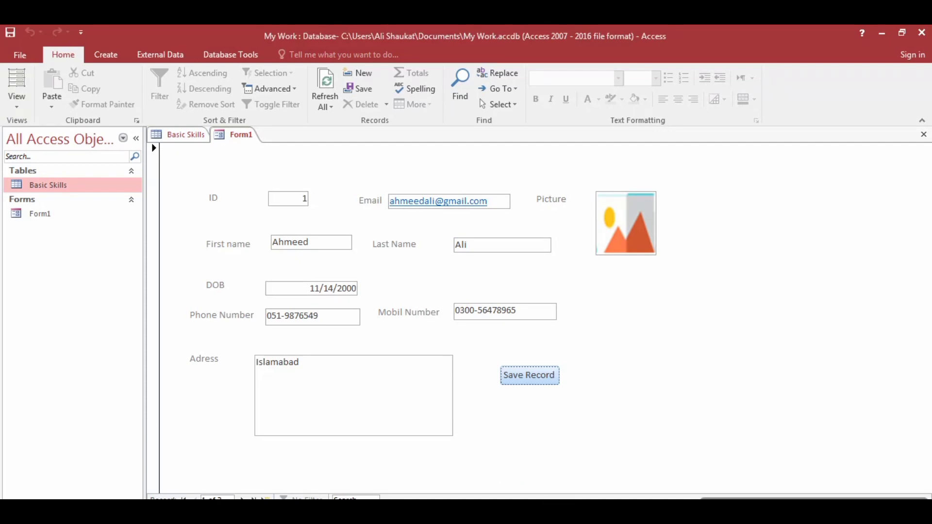
{"action": "mouse_move", "coordinate": [618, 514]}
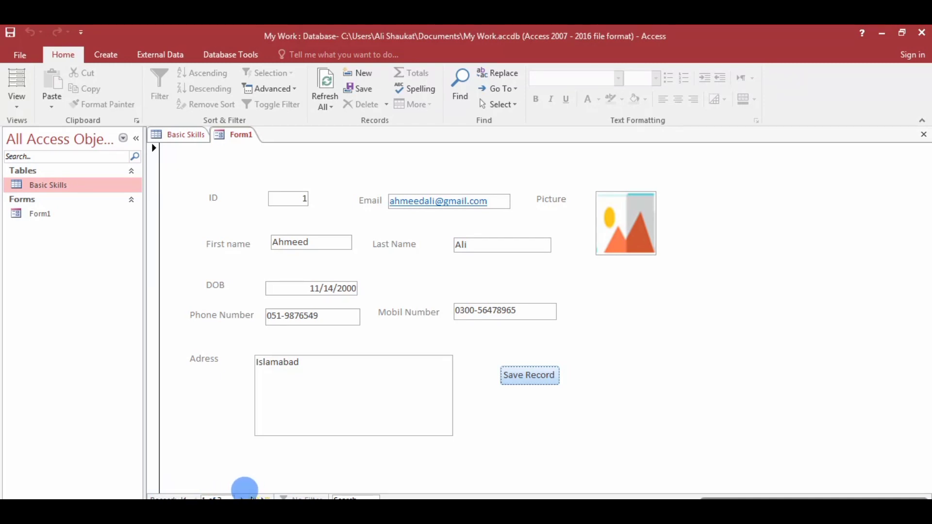
Move to record 6 and cycle forward and back through its attached images.
{"action": "left_click", "coordinate": [251, 496]}
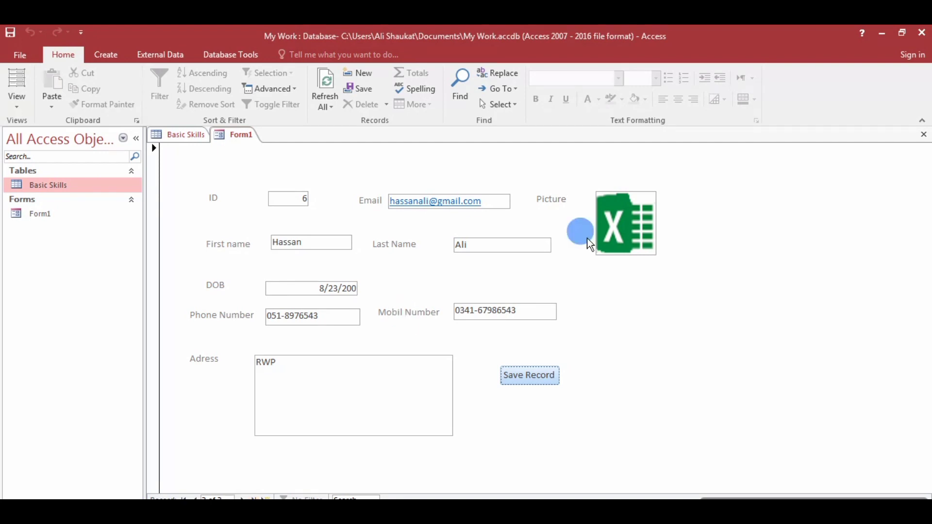
{"action": "left_click", "coordinate": [607, 219]}
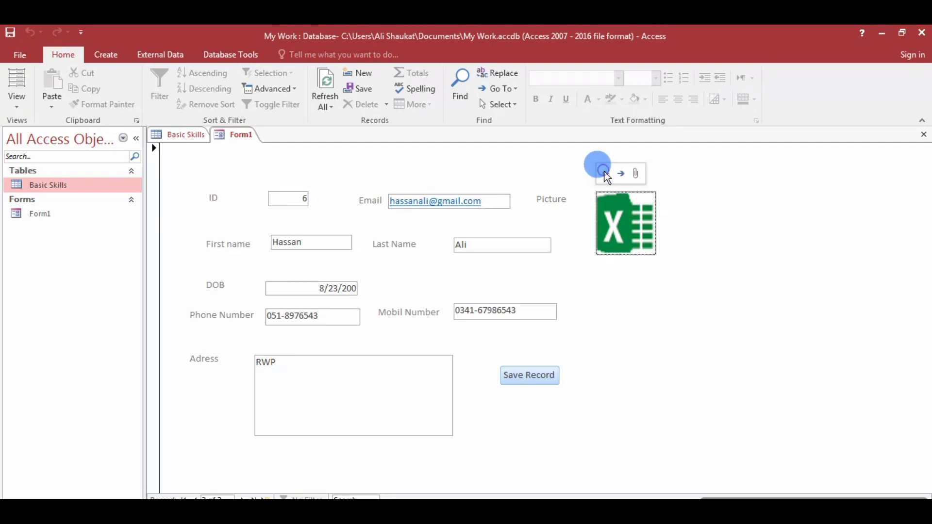
{"action": "left_click", "coordinate": [622, 174]}
{"action": "left_click", "coordinate": [622, 175]}
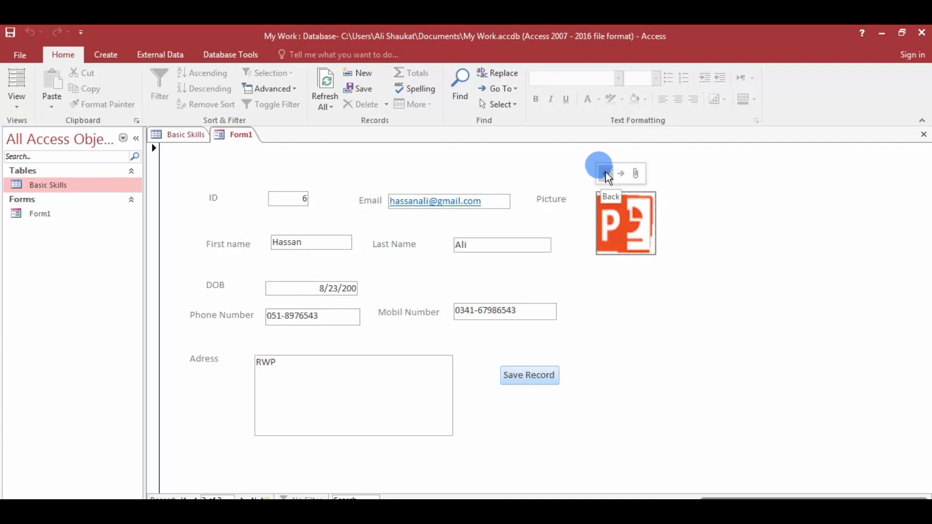
{"action": "left_click", "coordinate": [605, 173]}
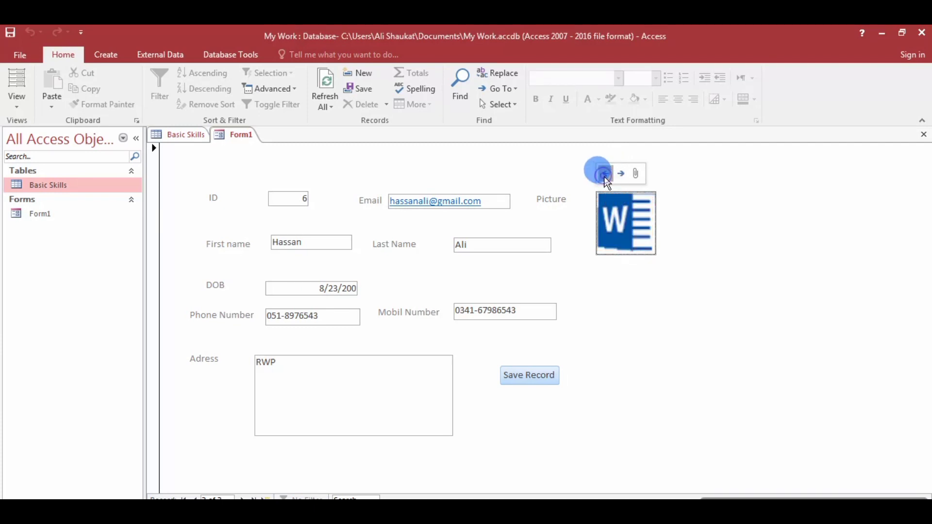
{"action": "left_click", "coordinate": [605, 175]}
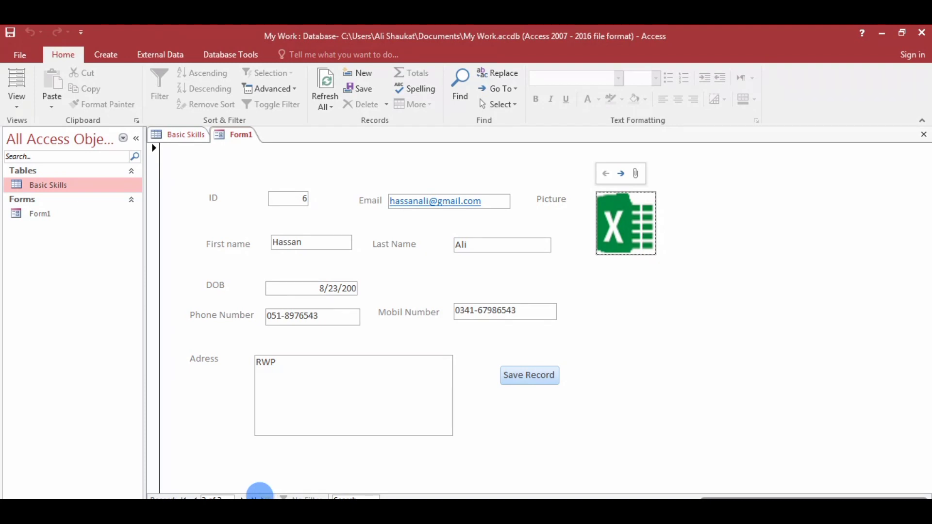
Start new record 8 and enter the person's first and last name.
{"action": "left_click", "coordinate": [259, 498]}
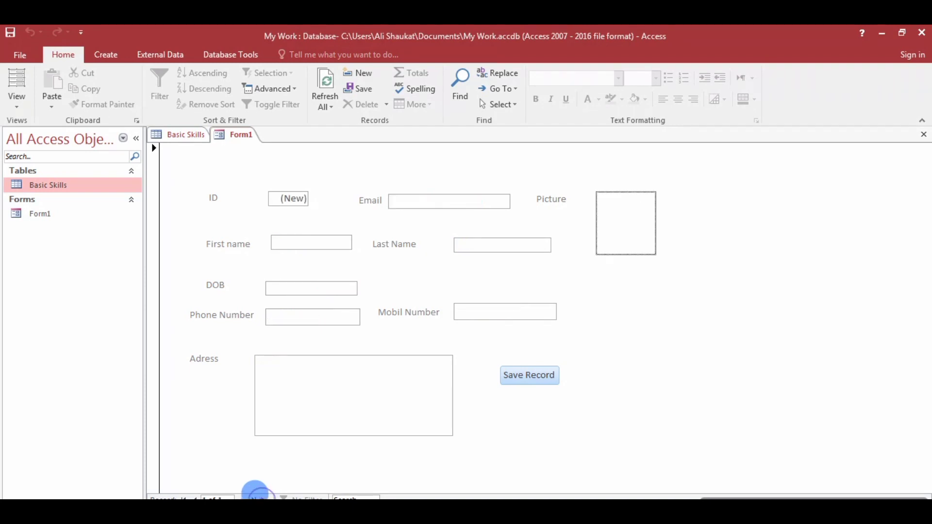
{"action": "left_click", "coordinate": [285, 198]}
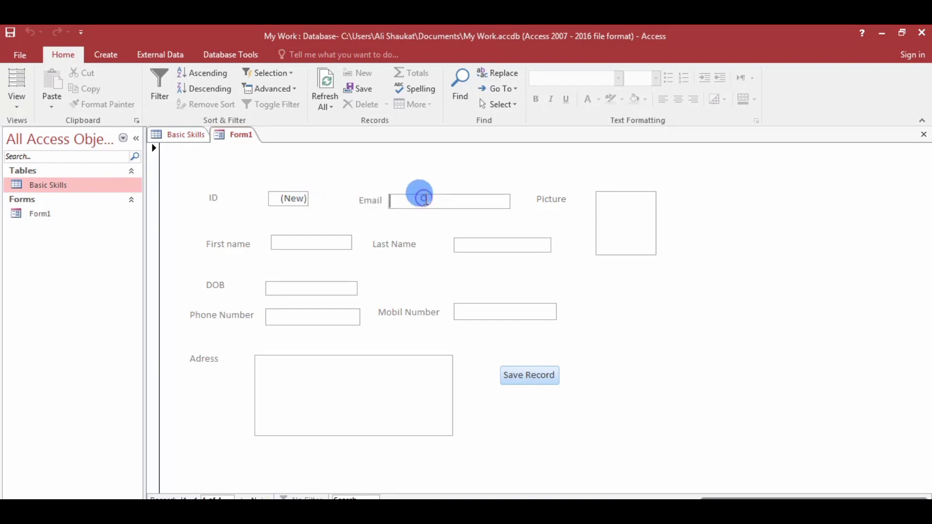
{"action": "left_click", "coordinate": [418, 196]}
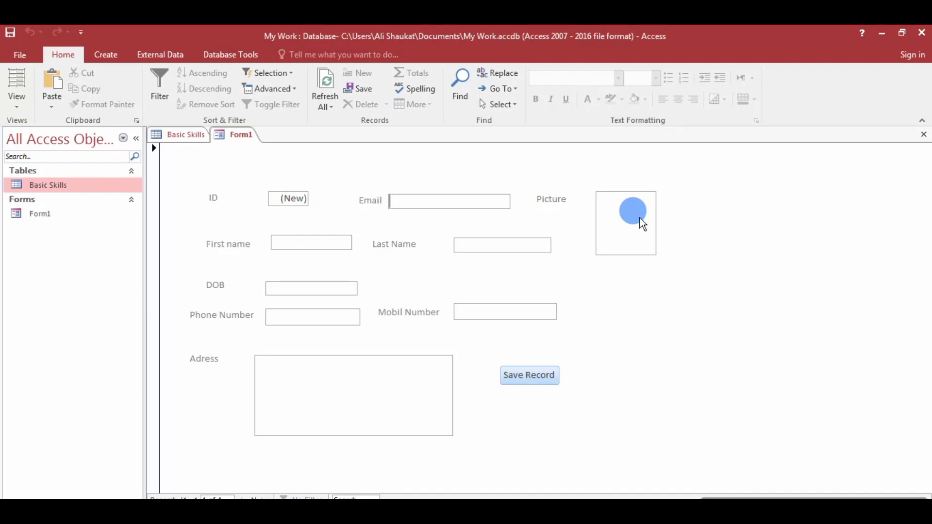
{"action": "left_click", "coordinate": [310, 243]}
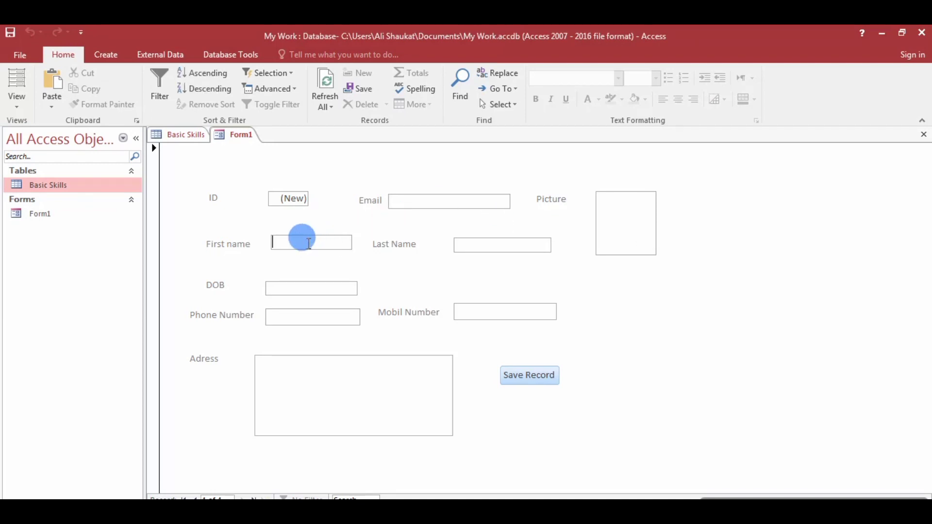
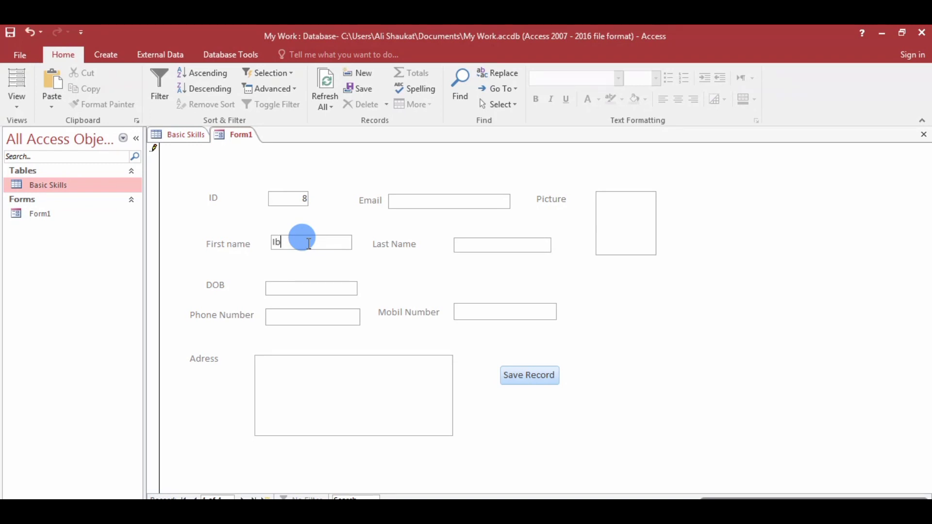
{"action": "key", "text": "Tab"}
{"action": "key", "text": "Tab"}
Enter the birth date and the address Islamabad.
{"action": "type", "text": "24/"}
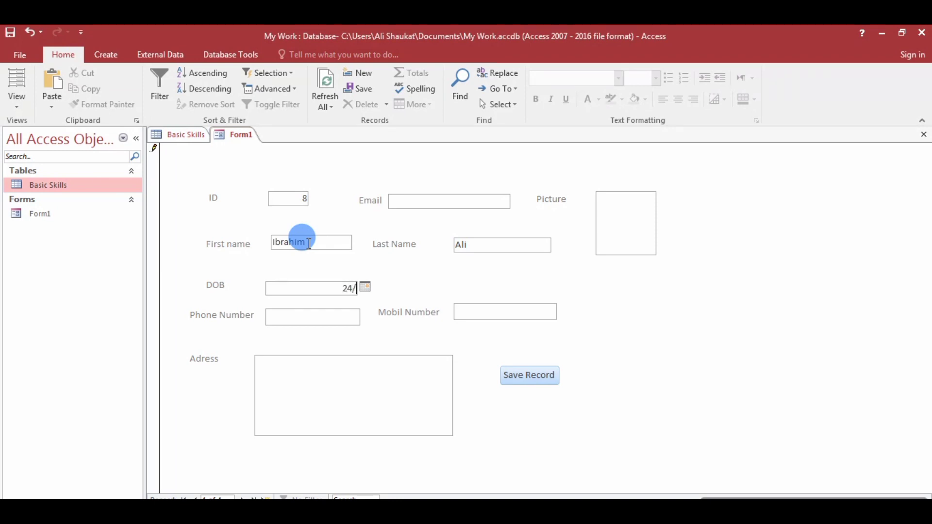
{"action": "type", "text": "06/202"}
{"action": "key", "text": "BackSpace"}
{"action": "type", "text": "02"}
{"action": "key", "text": "Tab"}
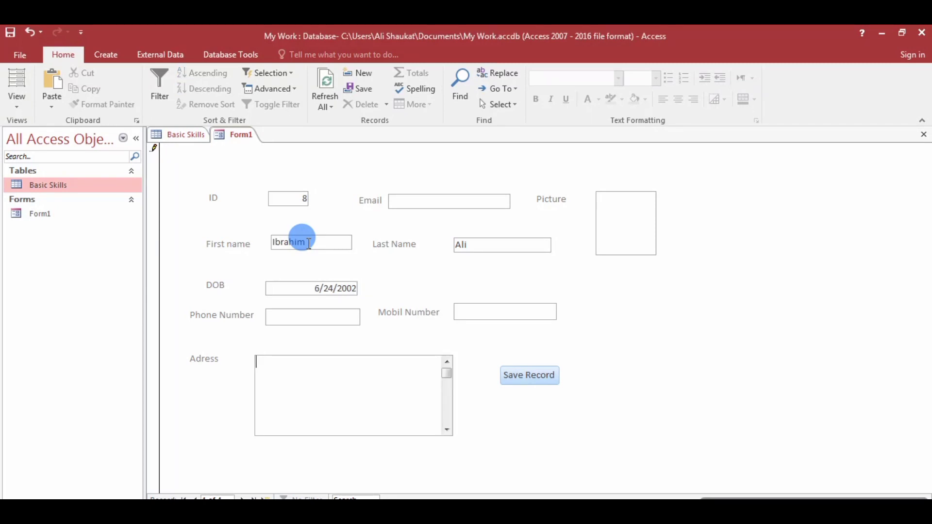
{"action": "type", "text": "Islamabad"}
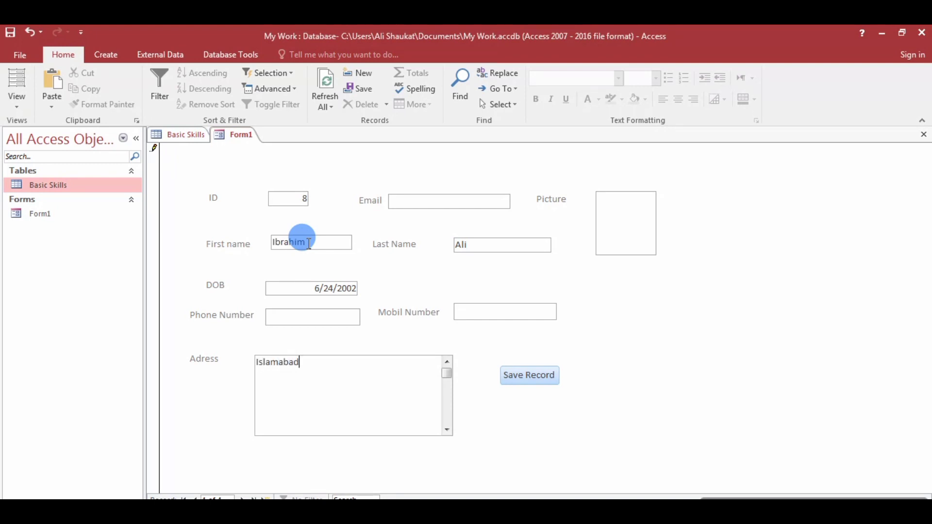
Fill in the phone number, mobile number and e-mail address.
{"action": "left_click", "coordinate": [291, 315]}
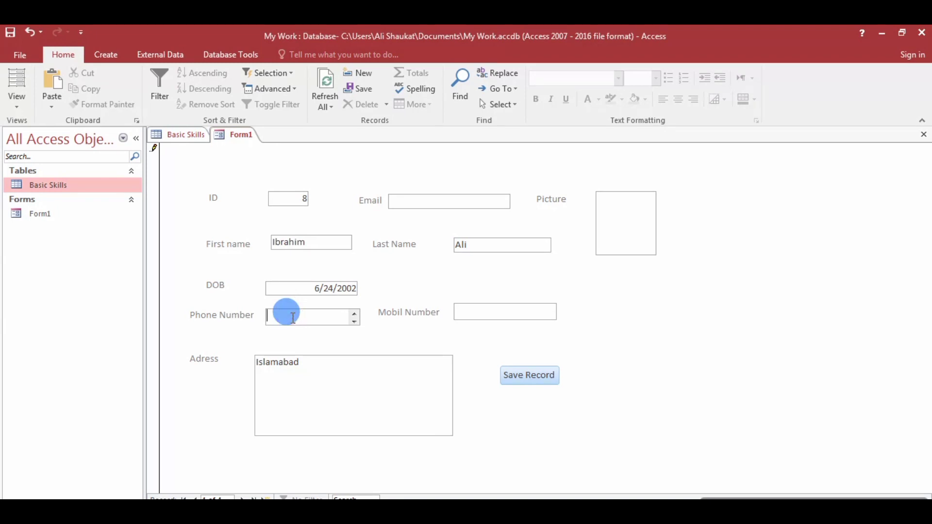
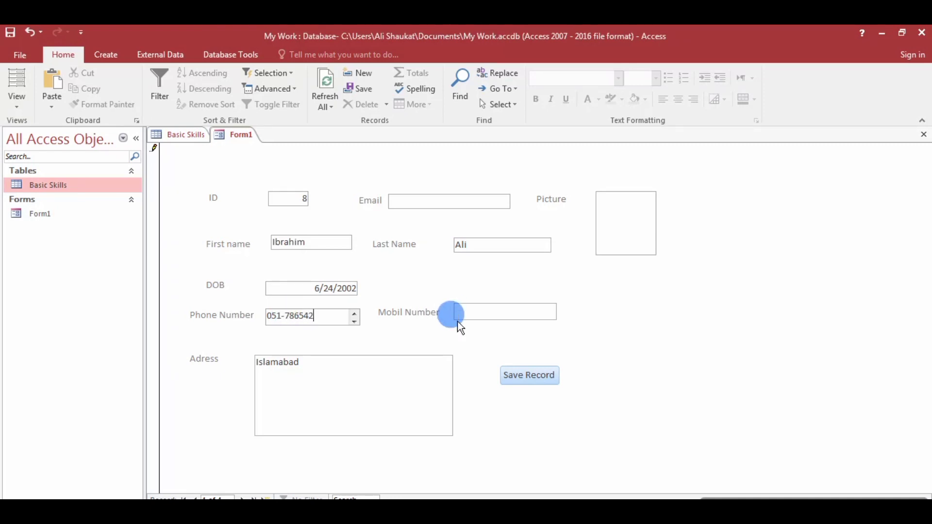
{"action": "left_click", "coordinate": [477, 313]}
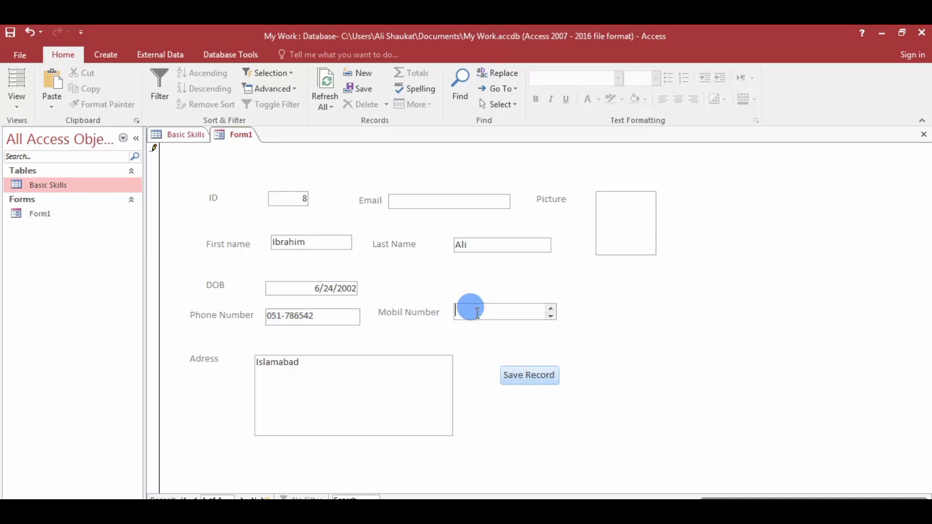
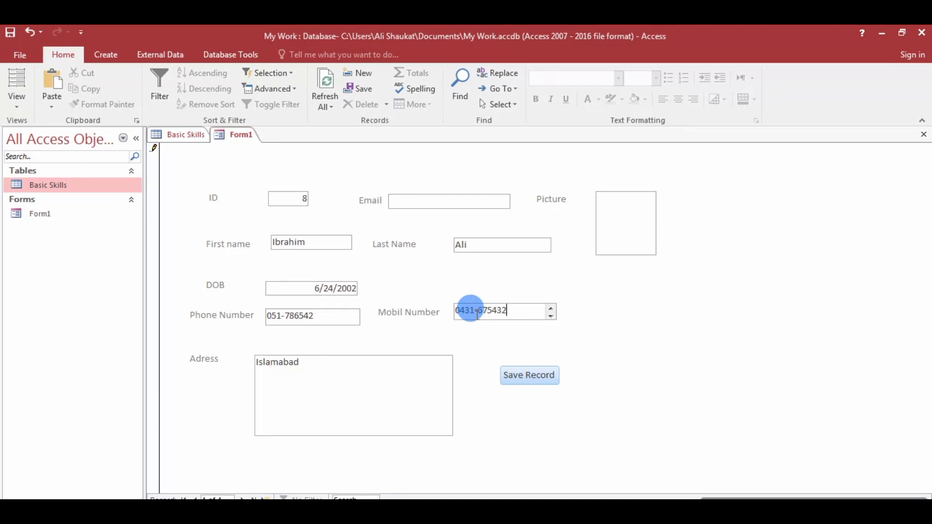
{"action": "left_click", "coordinate": [455, 206]}
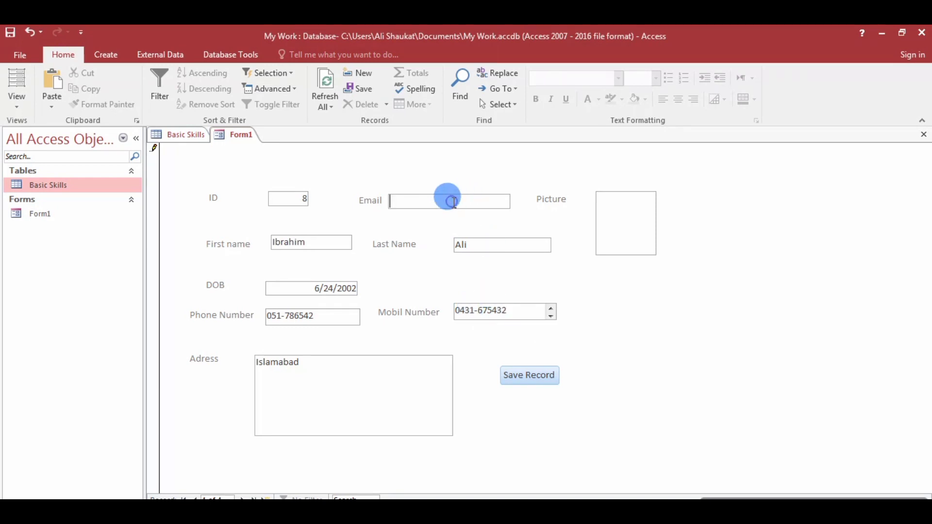
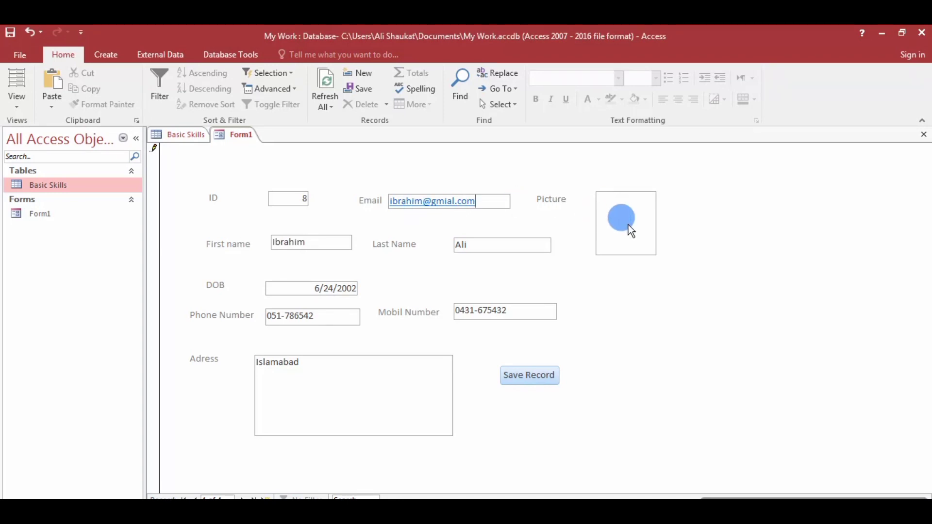
{"action": "left_click", "coordinate": [620, 226]}
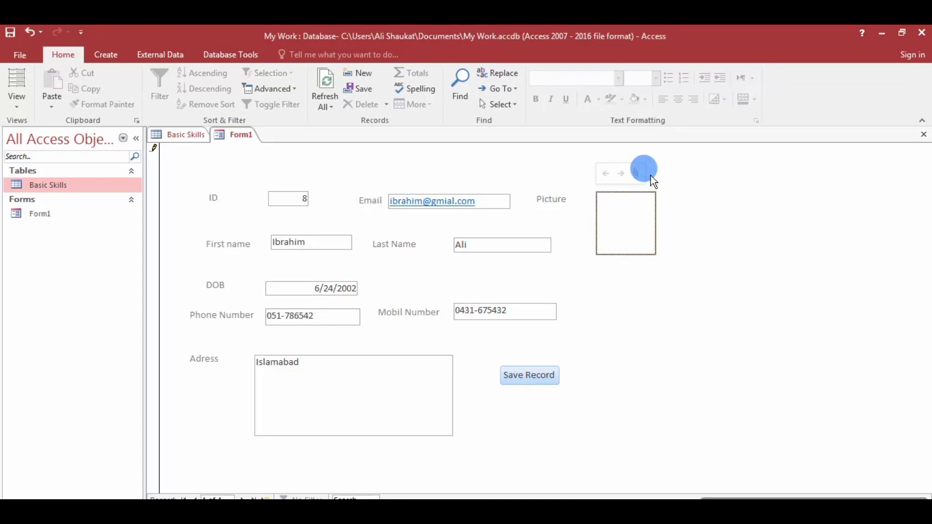
Attach new.bmp to the Picture field, save record 8, and view the Basic Skills table.
{"action": "left_click", "coordinate": [635, 173]}
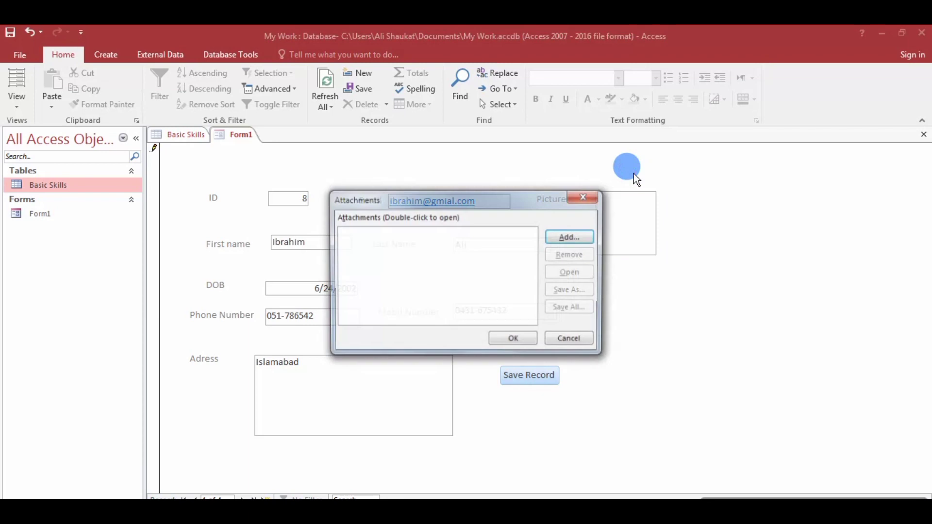
{"action": "left_click", "coordinate": [569, 237]}
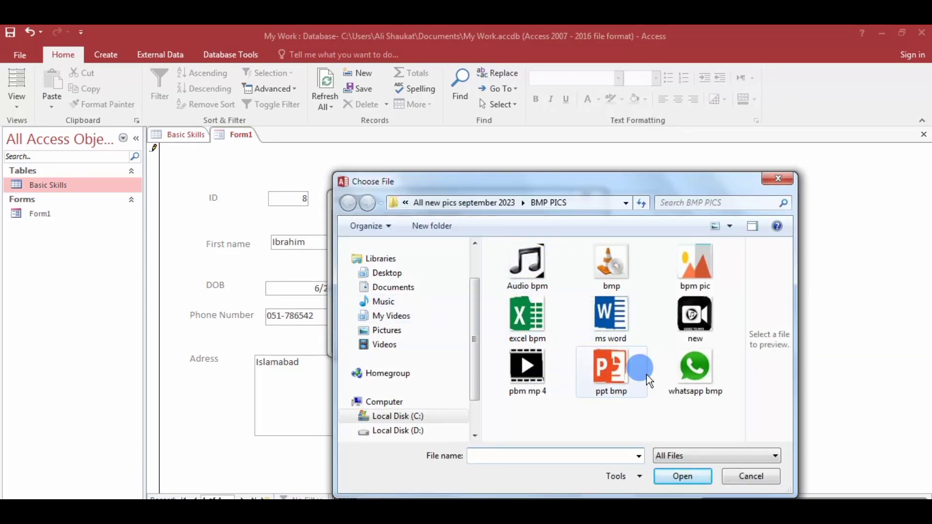
{"action": "left_click", "coordinate": [693, 319]}
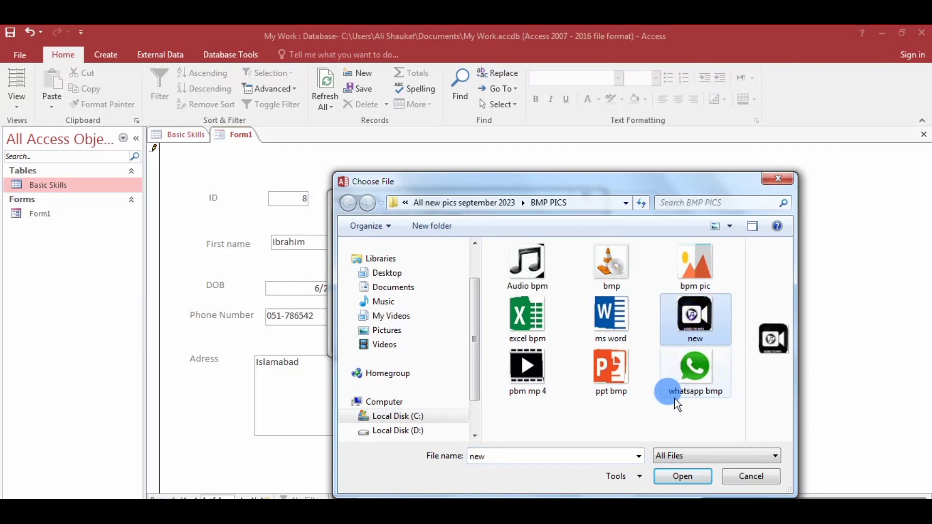
{"action": "left_click", "coordinate": [683, 476]}
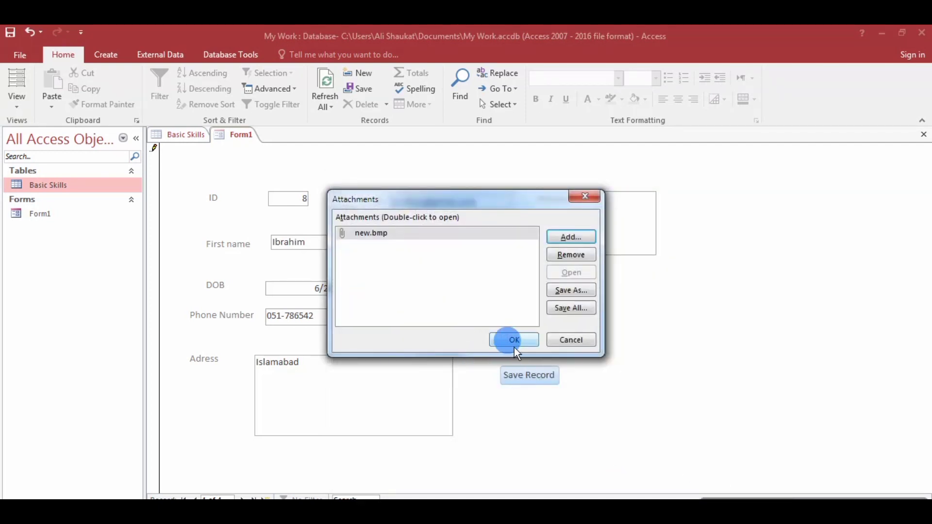
{"action": "left_click", "coordinate": [511, 342]}
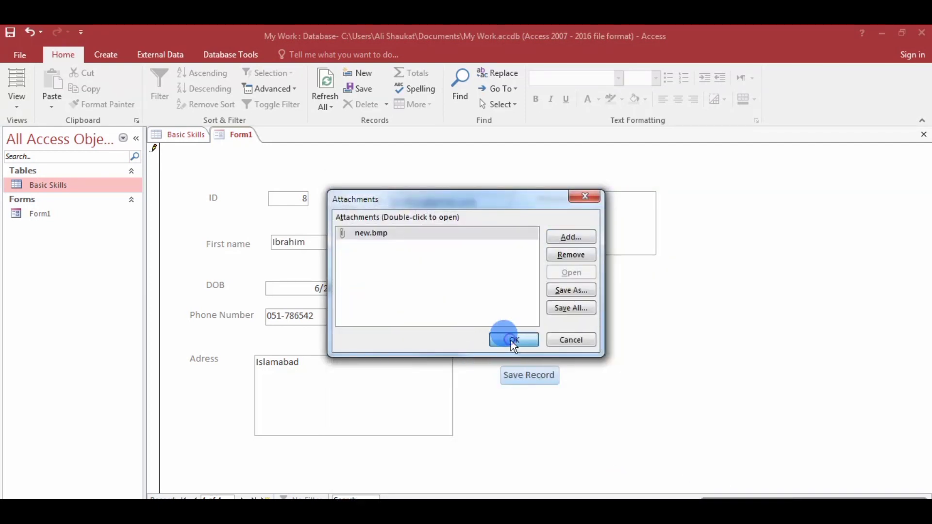
{"action": "left_click", "coordinate": [522, 376]}
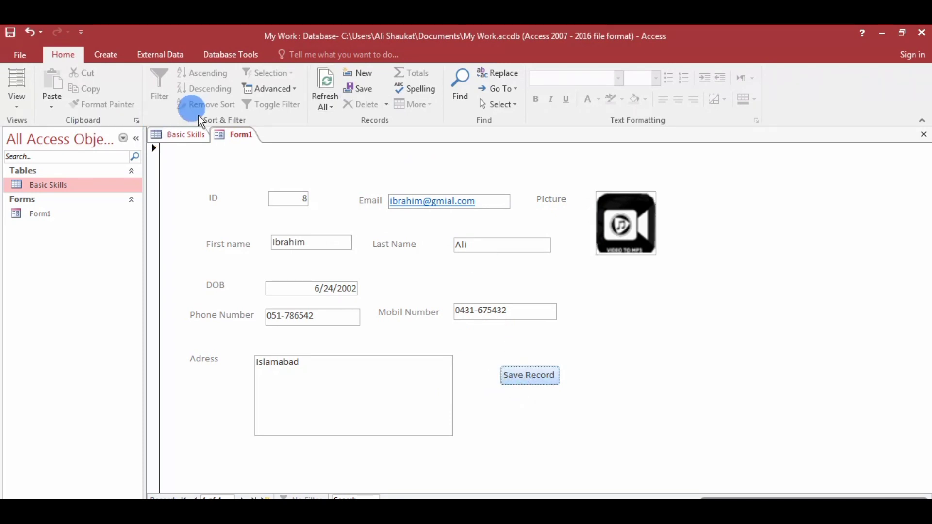
{"action": "left_click", "coordinate": [186, 135]}
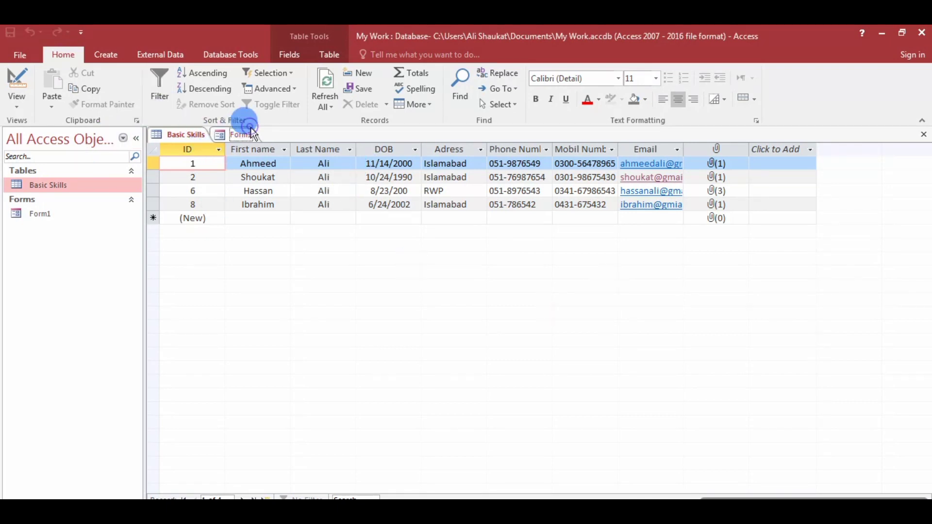
Save record 8 again, check it in the Basic Skills table, and return to Form1.
{"action": "left_click", "coordinate": [235, 134]}
{"action": "left_click", "coordinate": [537, 376]}
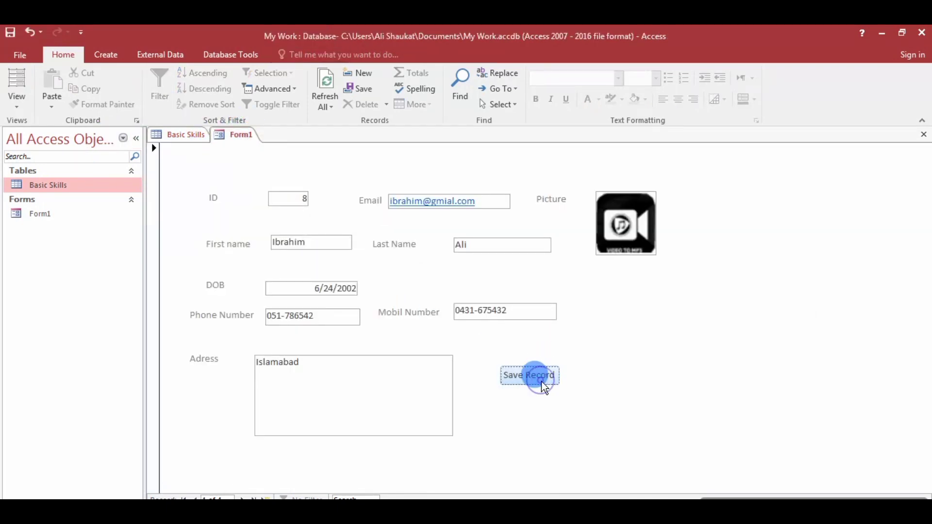
{"action": "left_click", "coordinate": [187, 136]}
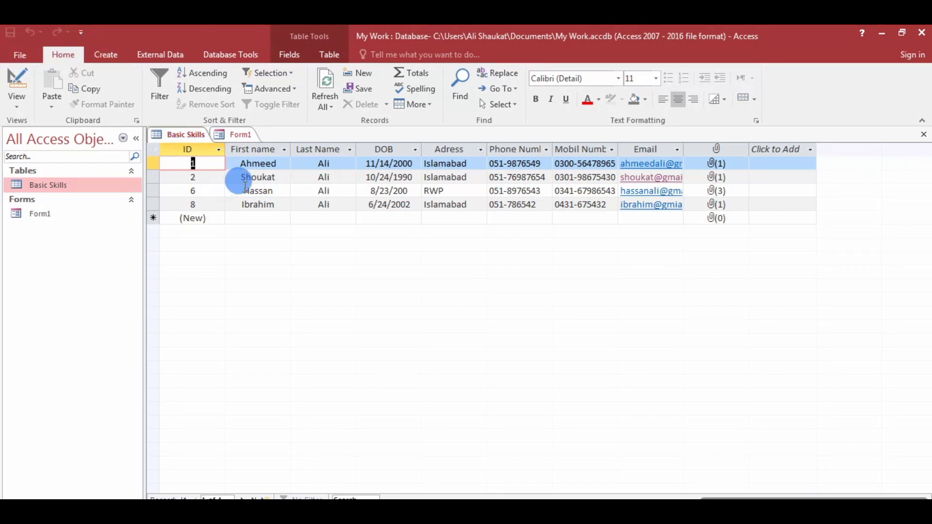
{"action": "left_click", "coordinate": [233, 134]}
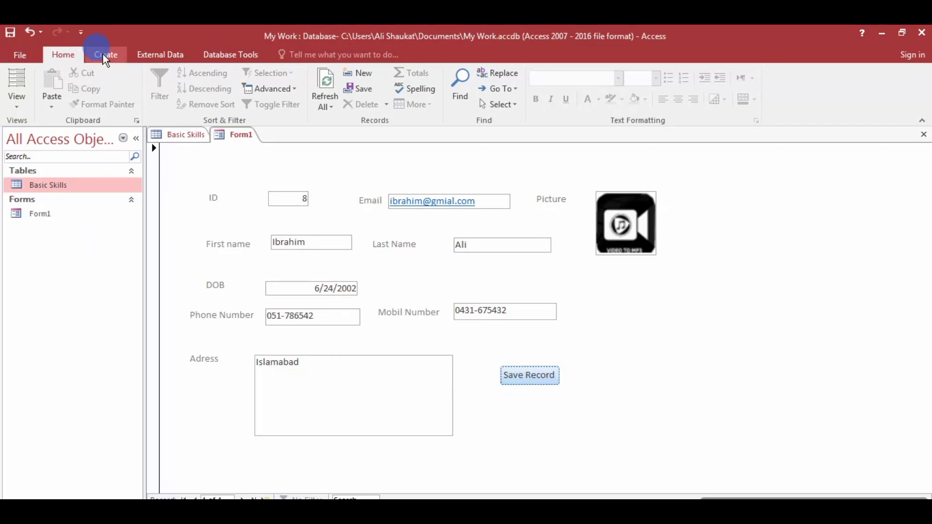
Switch Form1 through Layout View into Design View.
{"action": "left_click", "coordinate": [19, 100]}
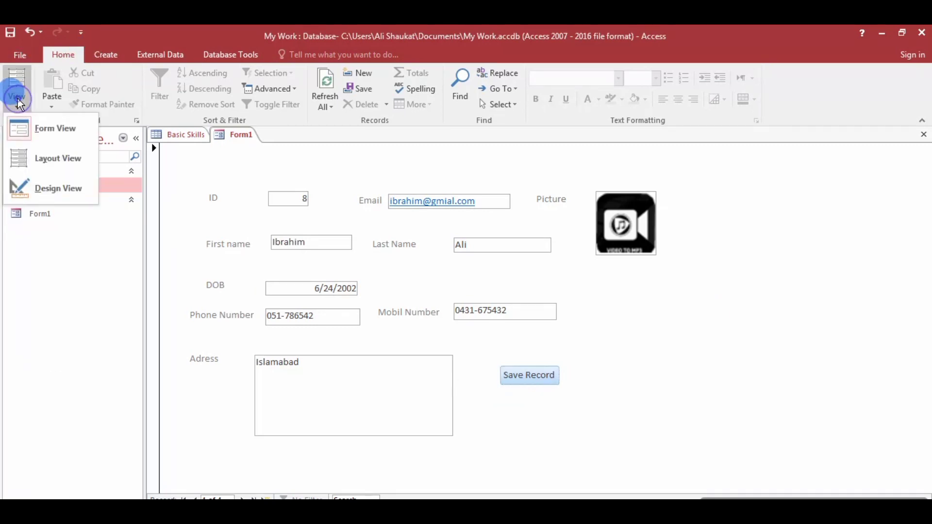
{"action": "left_click", "coordinate": [59, 160]}
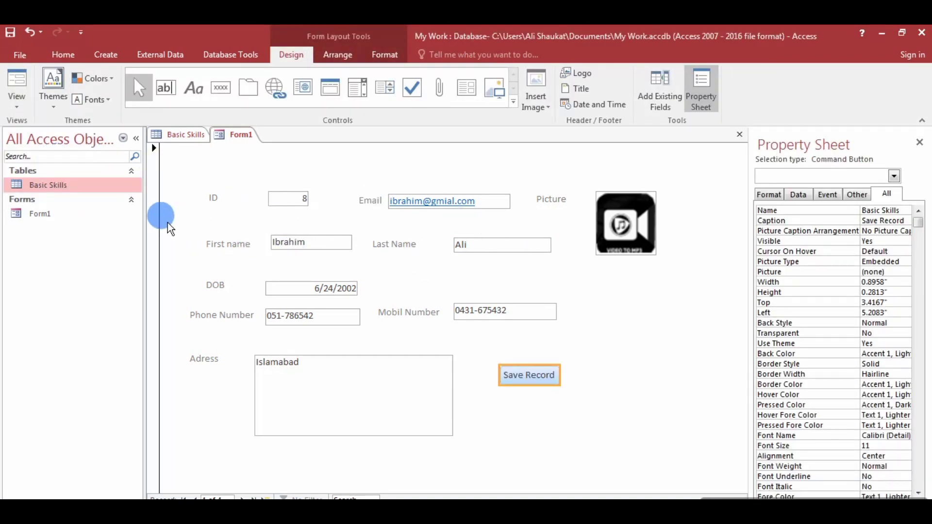
{"action": "left_click", "coordinate": [18, 112]}
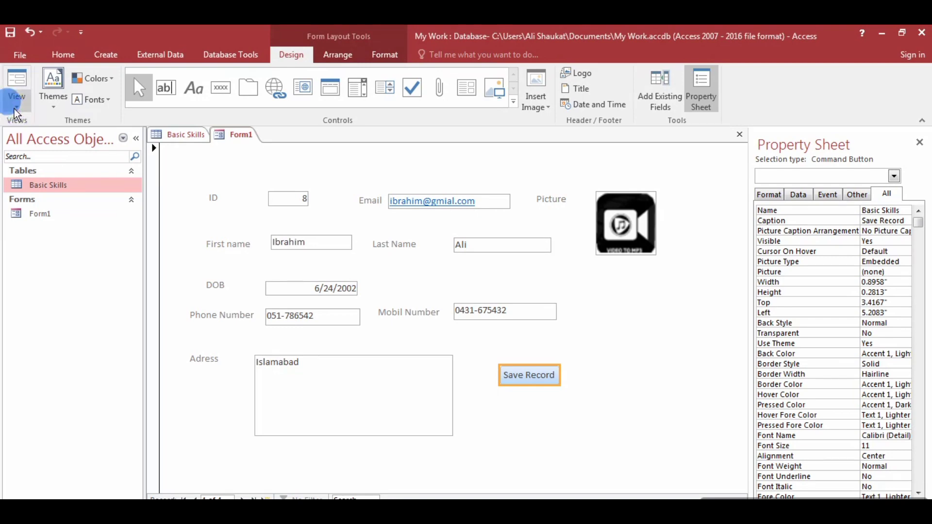
{"action": "left_click", "coordinate": [40, 185]}
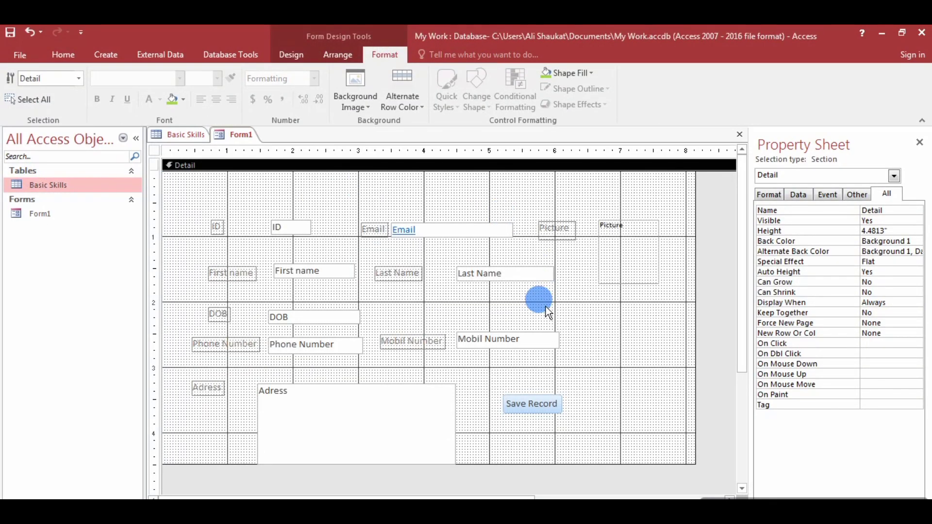
Draw a new command button to the right of Save Record.
{"action": "left_click", "coordinate": [297, 60]}
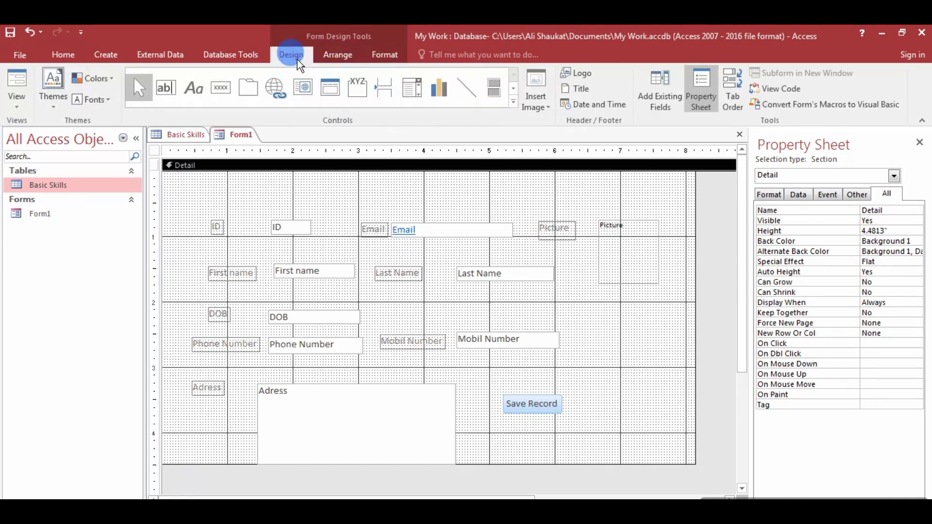
{"action": "left_click", "coordinate": [220, 88]}
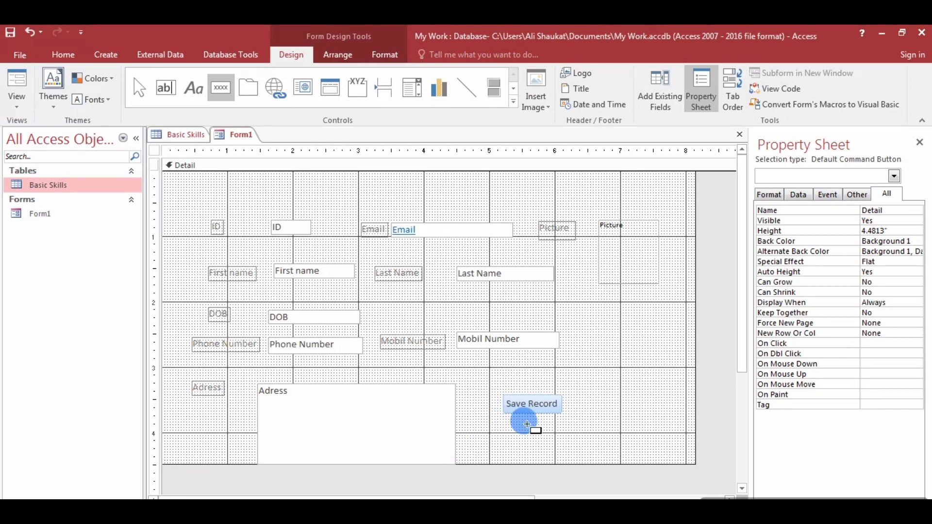
{"action": "left_click_drag", "start_coordinate": [579, 395], "coordinate": [634, 413]}
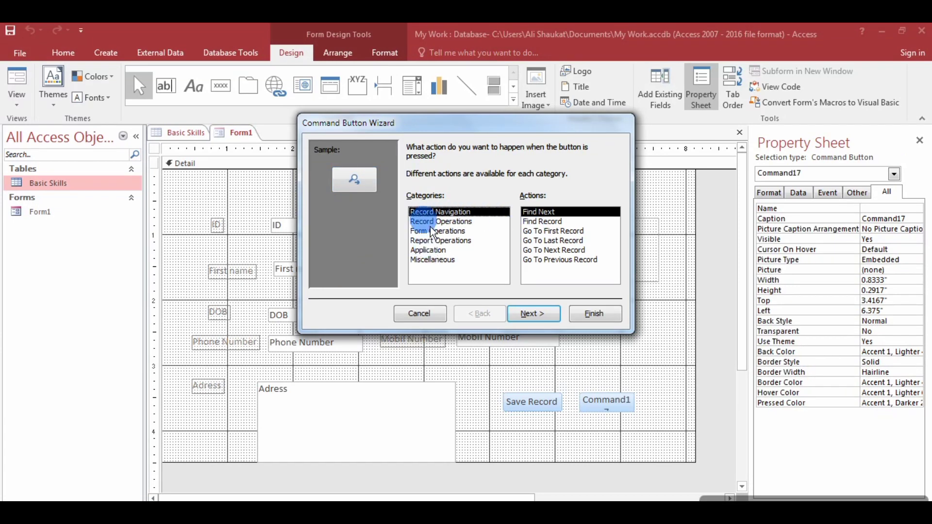
Set it to Go To First Record with the go-to-first arrow picture, creating Command17.
{"action": "left_click", "coordinate": [552, 231]}
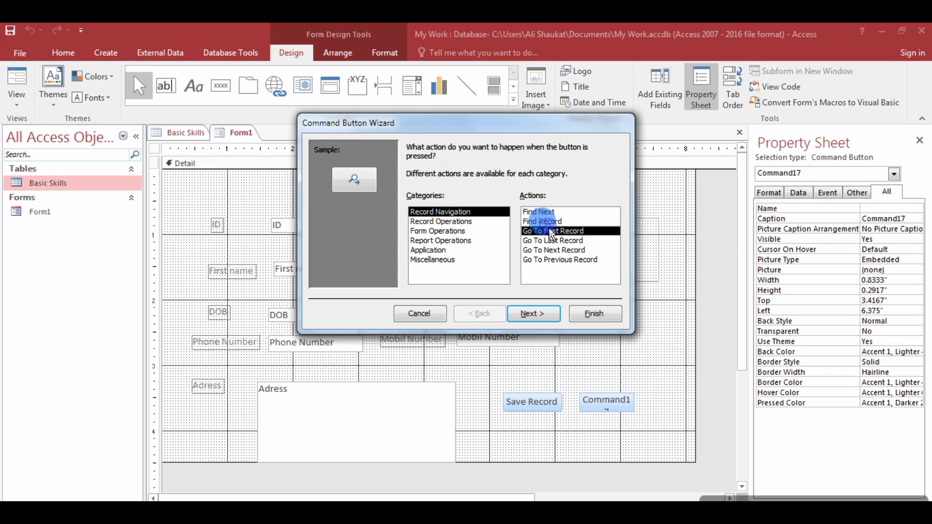
{"action": "left_click", "coordinate": [542, 314]}
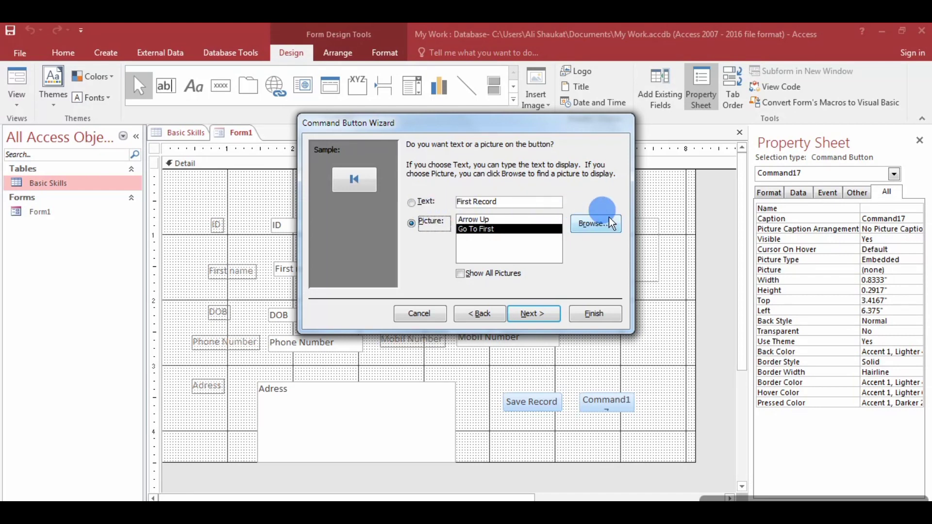
{"action": "left_click", "coordinate": [420, 204]}
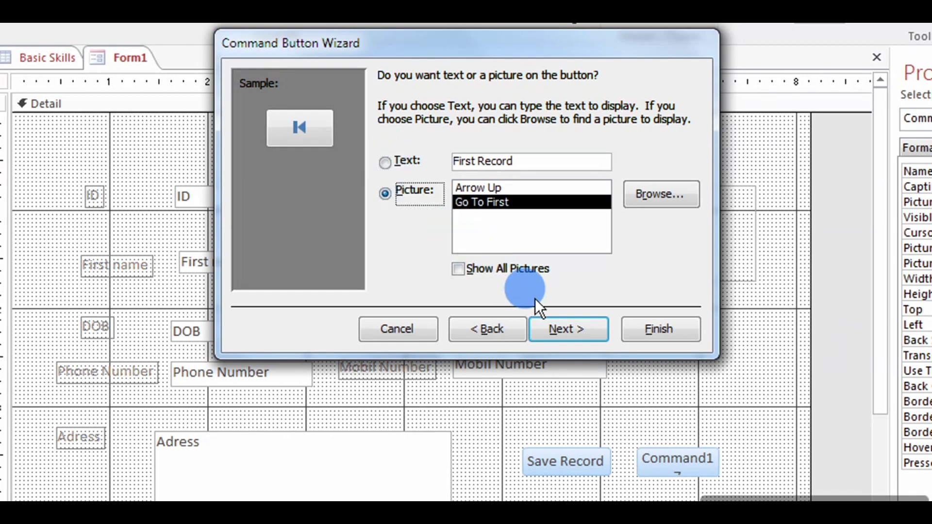
{"action": "left_click", "coordinate": [559, 329]}
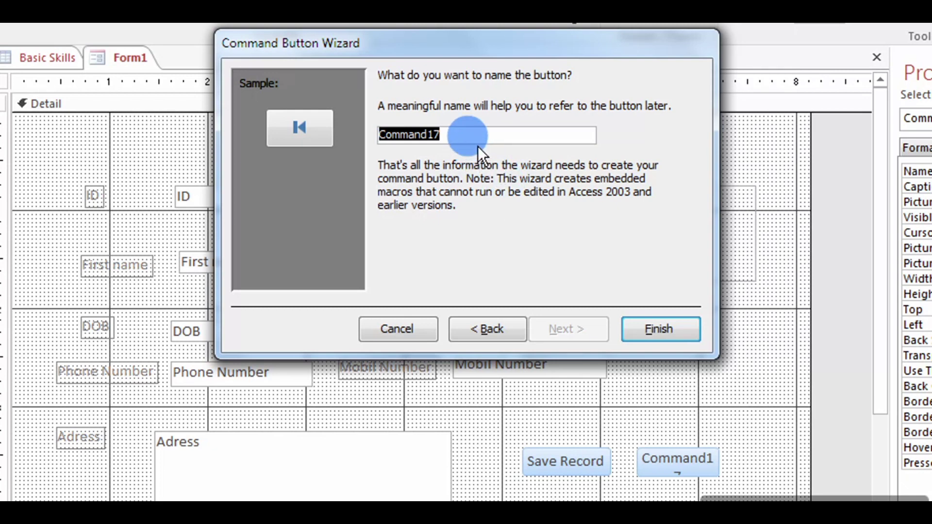
{"action": "left_click", "coordinate": [652, 332]}
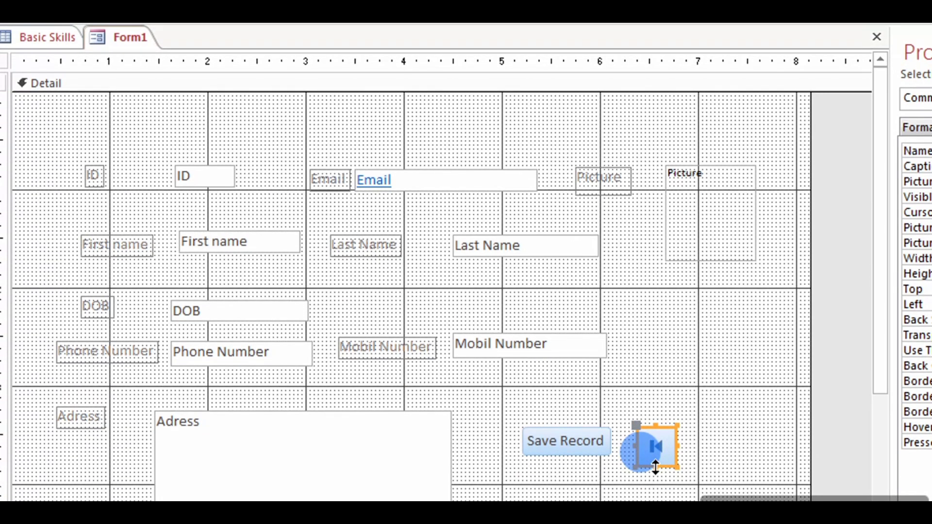
Shorten the first-record button slightly and pick the Button control for another button.
{"action": "left_click_drag", "start_coordinate": [655, 467], "coordinate": [656, 462]}
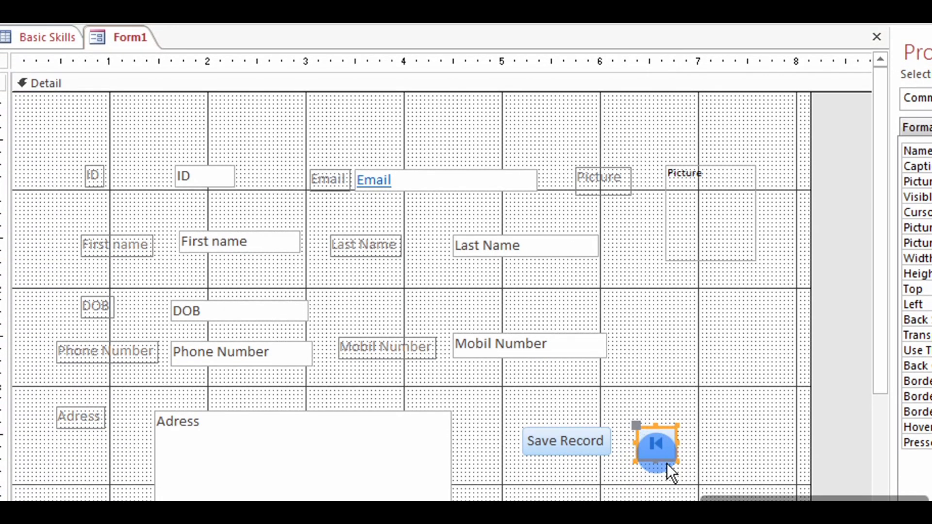
{"action": "left_click", "coordinate": [706, 453]}
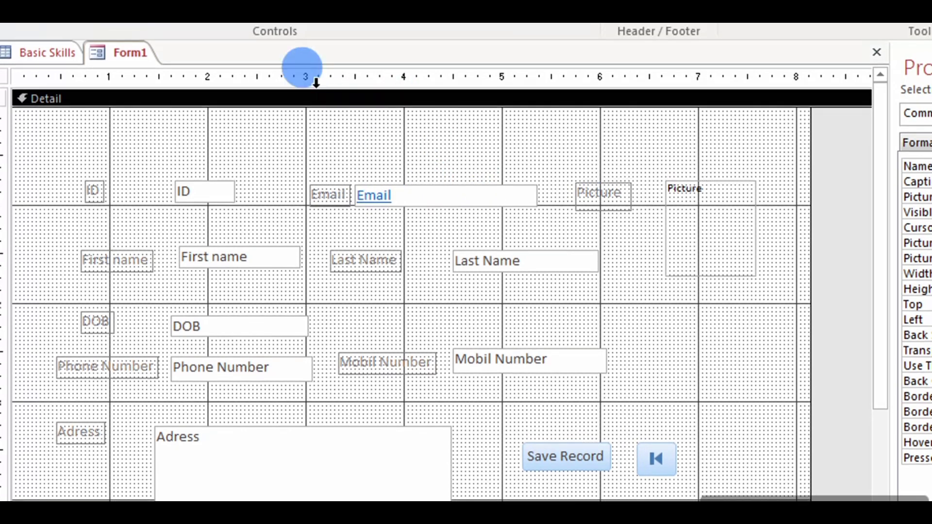
{"action": "left_click", "coordinate": [140, 120]}
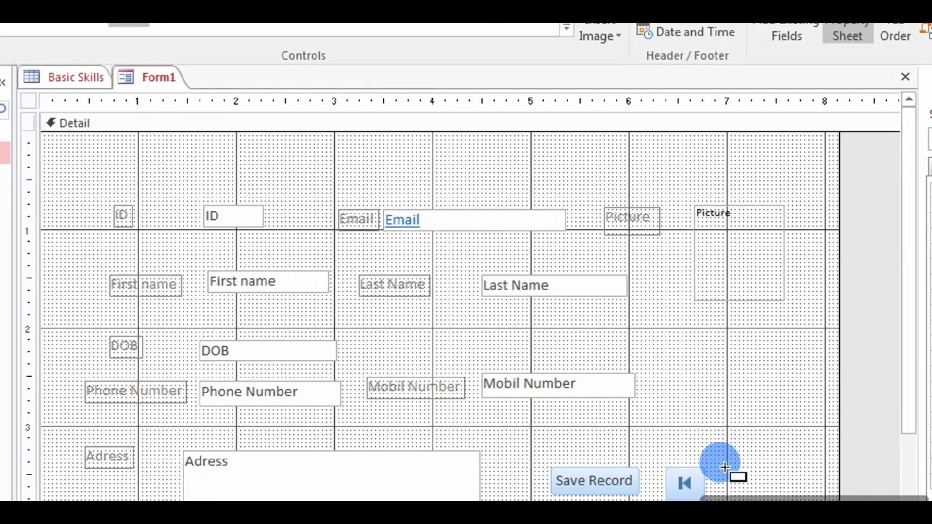
Draw a Go To Next Record button with the right-arrow picture beside the first-record button.
{"action": "left_click_drag", "start_coordinate": [719, 476], "coordinate": [755, 469]}
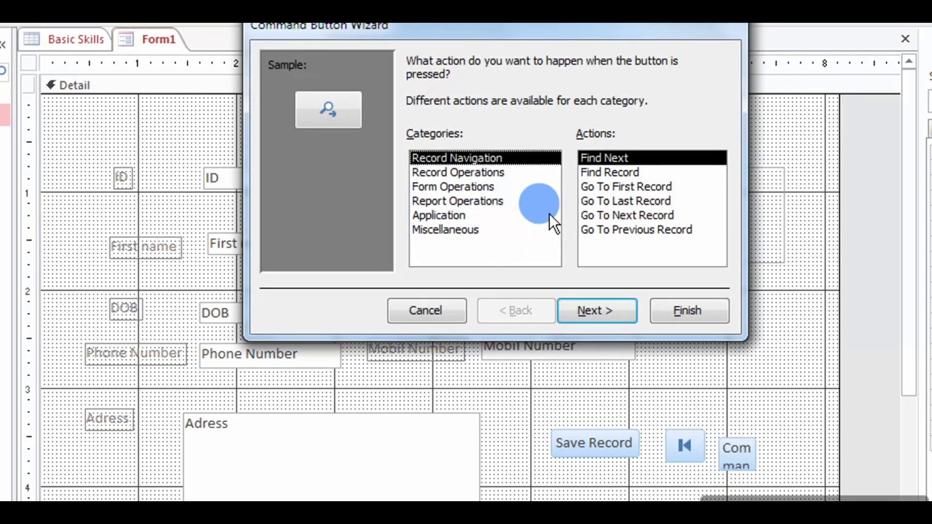
{"action": "left_click", "coordinate": [632, 215]}
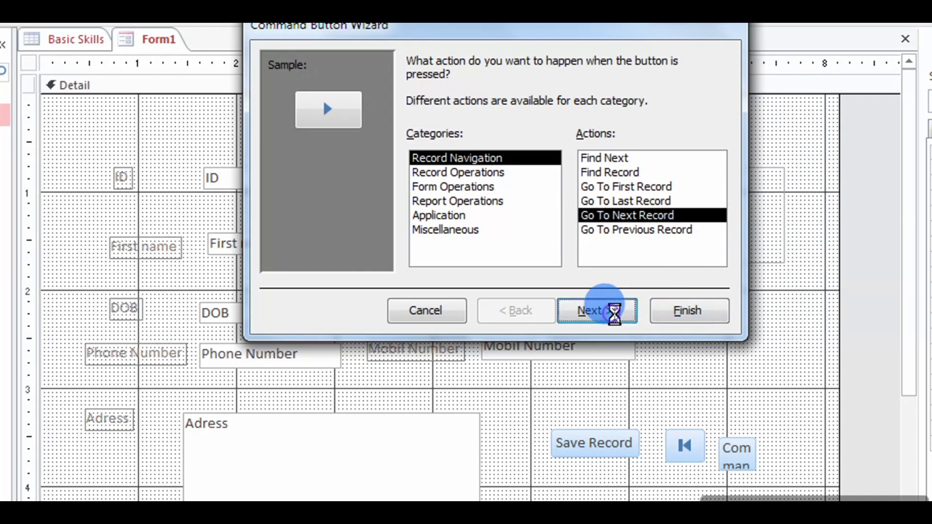
{"action": "left_click", "coordinate": [606, 311]}
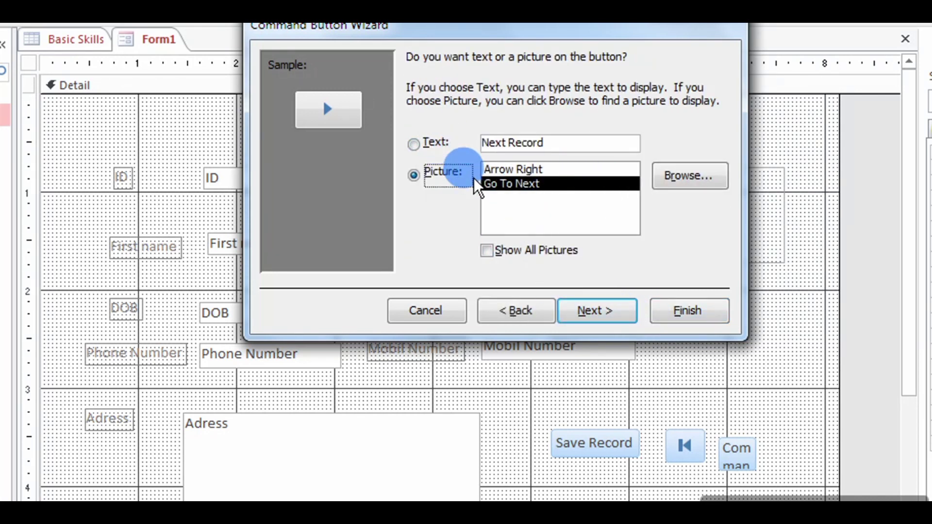
{"action": "left_click", "coordinate": [597, 310]}
{"action": "left_click", "coordinate": [665, 312]}
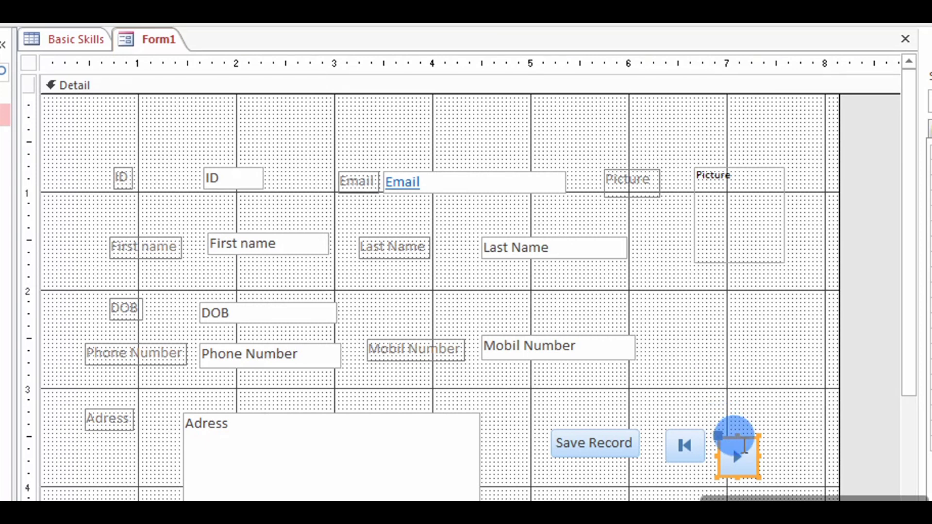
Shrink the next-record button, then adjust the first-record button so both match side by side.
{"action": "left_click_drag", "start_coordinate": [756, 450], "coordinate": [732, 466]}
{"action": "left_click", "coordinate": [743, 424]}
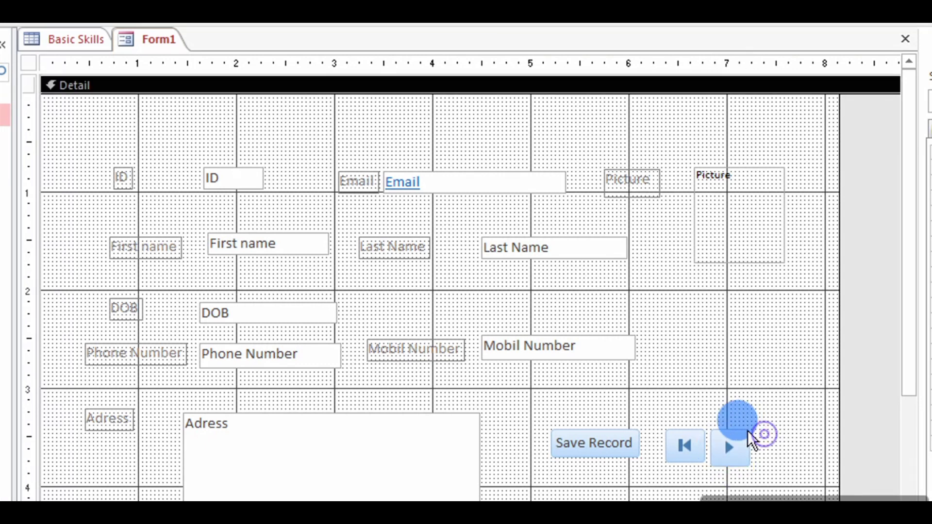
{"action": "left_click", "coordinate": [697, 446]}
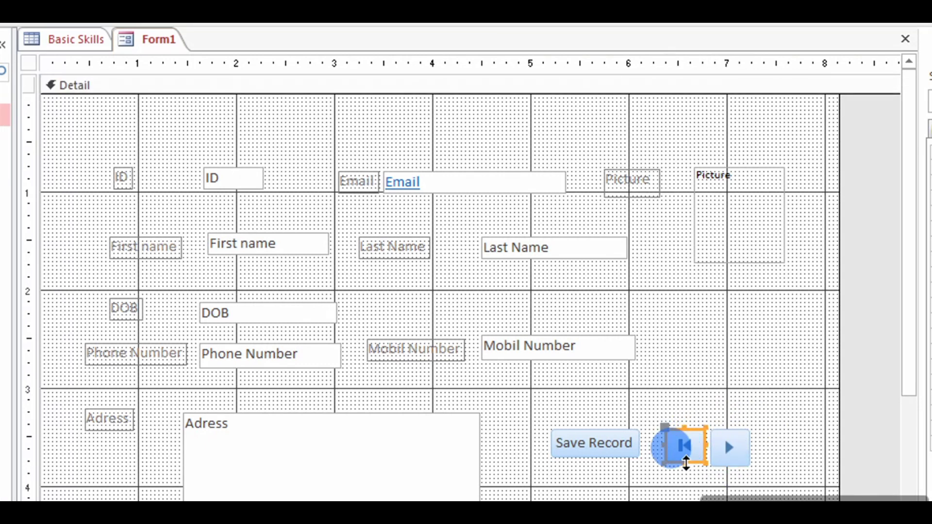
{"action": "left_click_drag", "start_coordinate": [684, 465], "coordinate": [688, 467]}
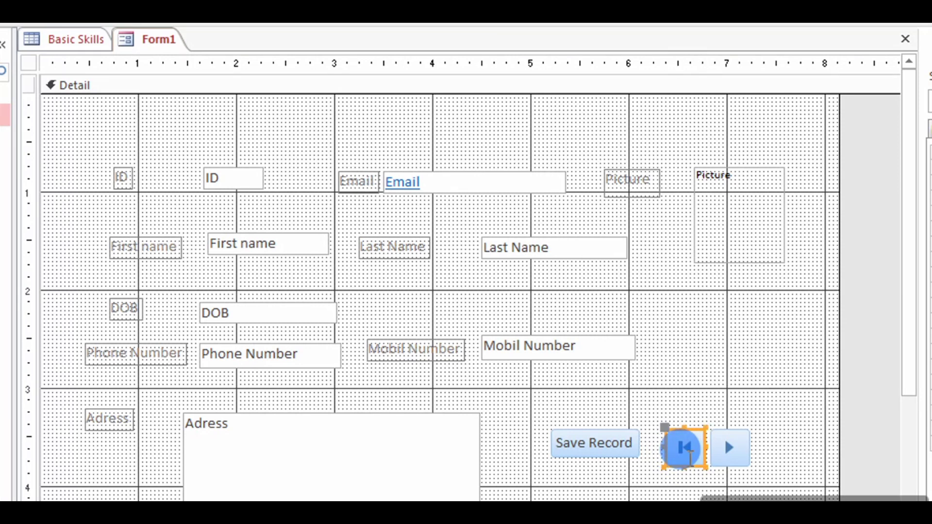
Give the first-record button a brown (#7A4E2B) back color.
{"action": "right_click", "coordinate": [698, 465]}
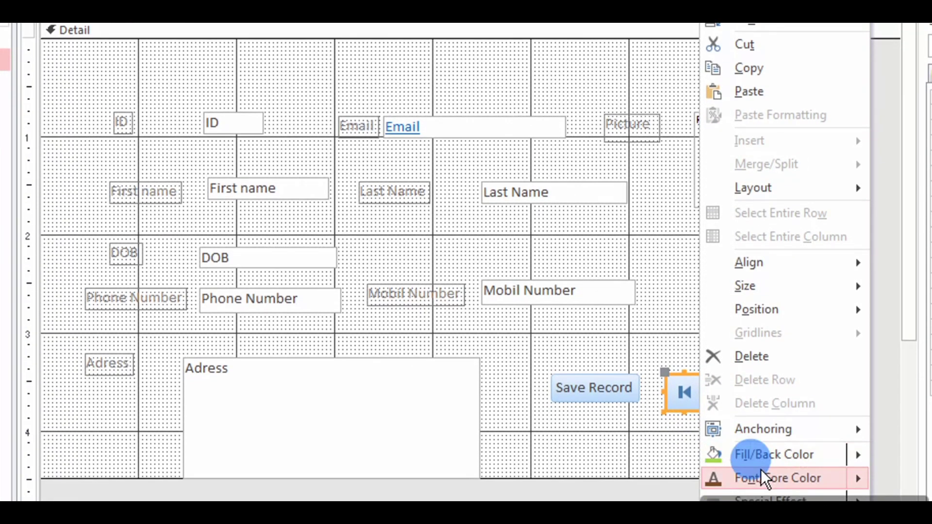
{"action": "mouse_move", "coordinate": [776, 477]}
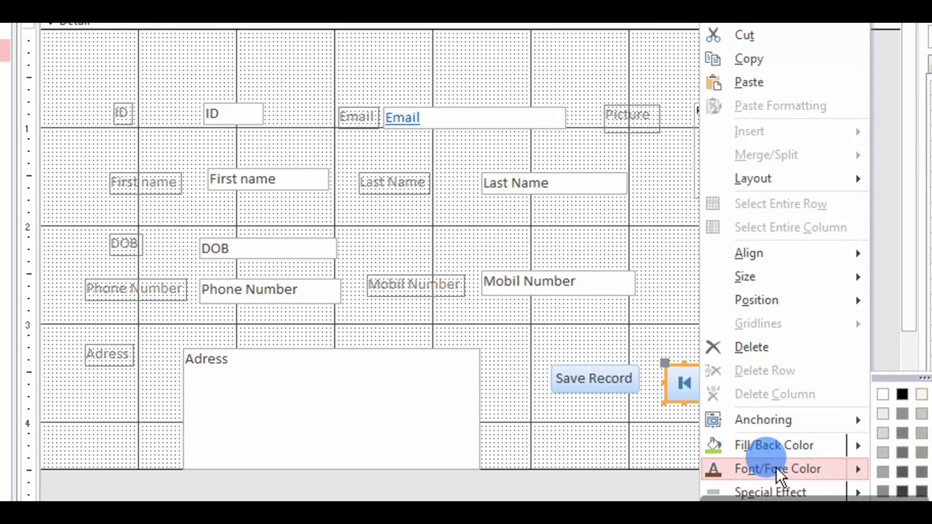
{"action": "mouse_move", "coordinate": [775, 445]}
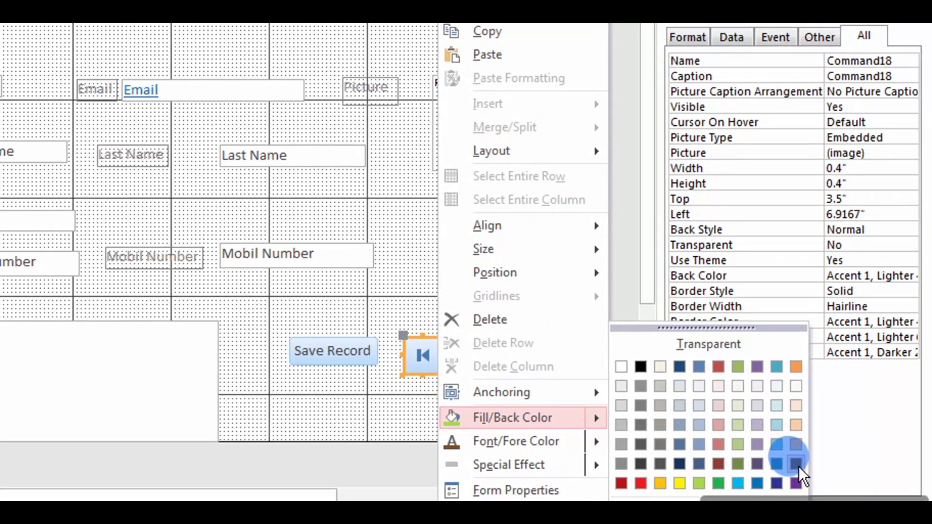
{"action": "left_click", "coordinate": [805, 474]}
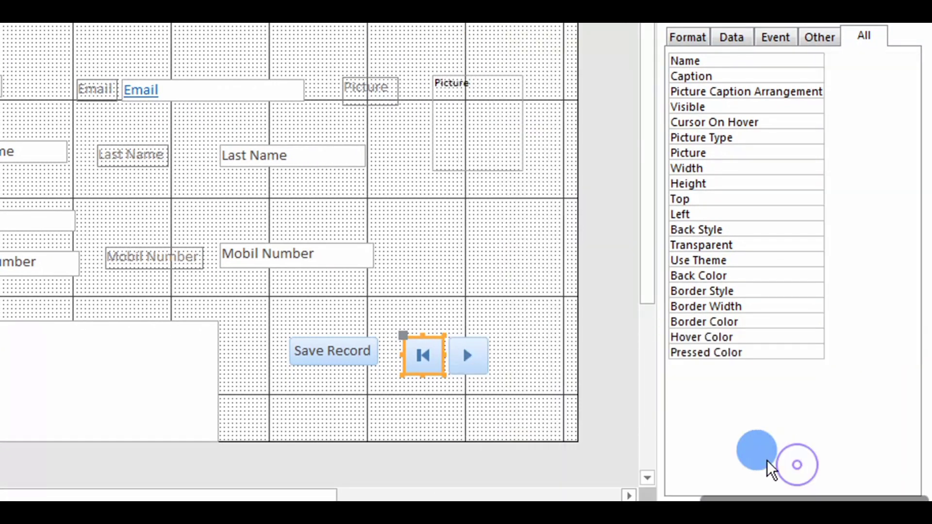
Give the next-record button a blue (#0072BC) back color.
{"action": "left_click", "coordinate": [484, 368]}
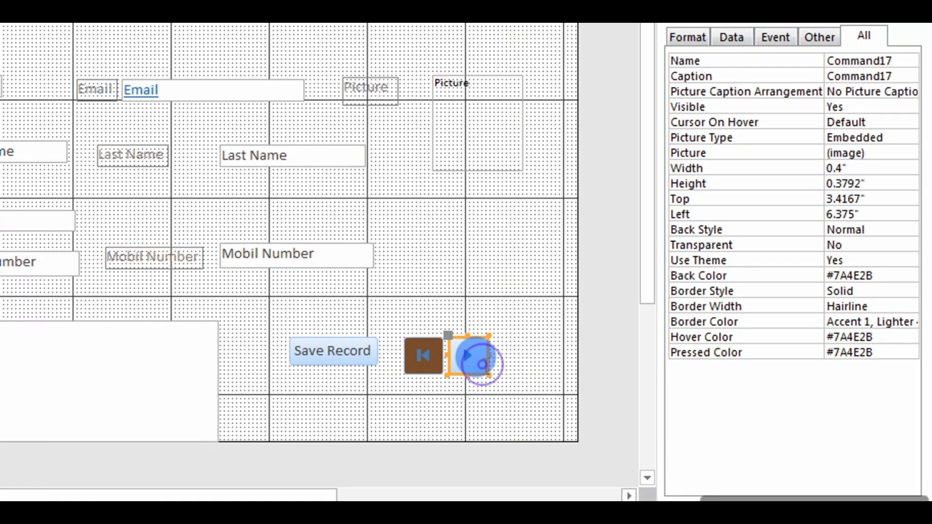
{"action": "right_click", "coordinate": [487, 373]}
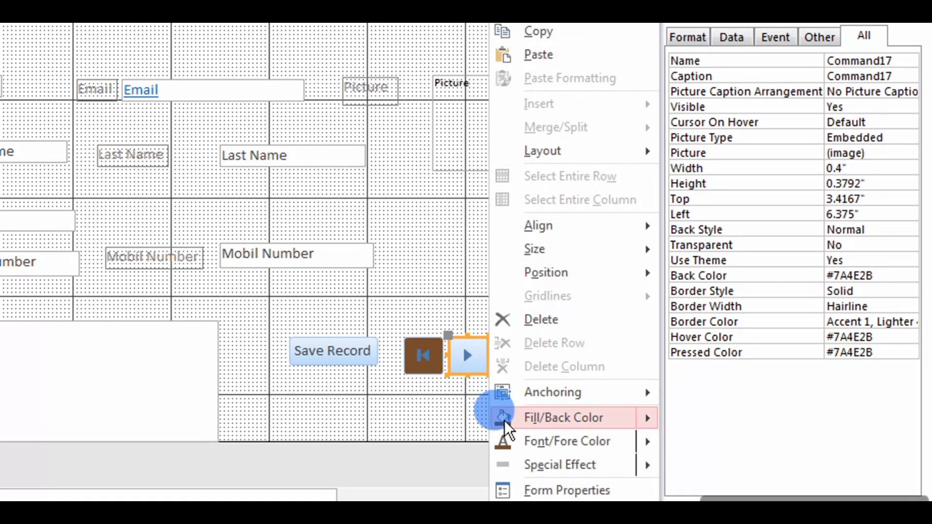
{"action": "mouse_move", "coordinate": [543, 426]}
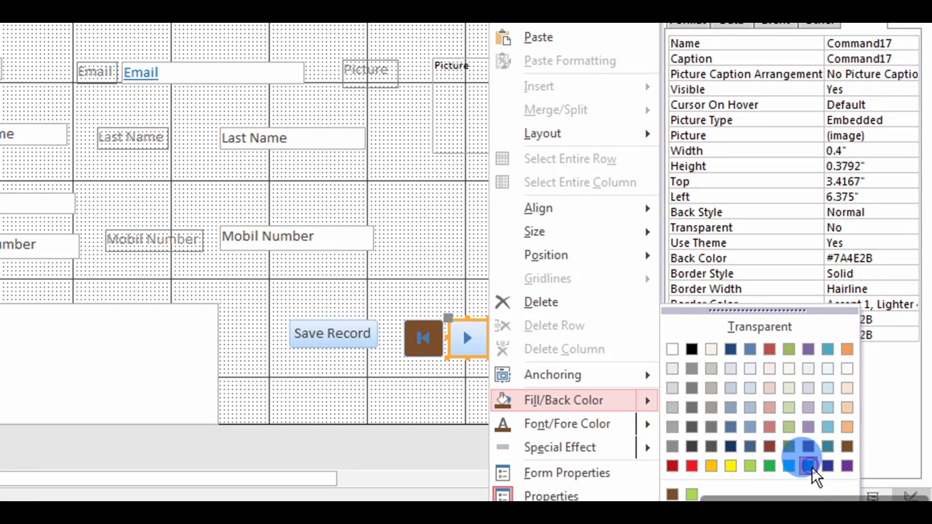
{"action": "left_click", "coordinate": [812, 468]}
{"action": "left_click", "coordinate": [561, 297]}
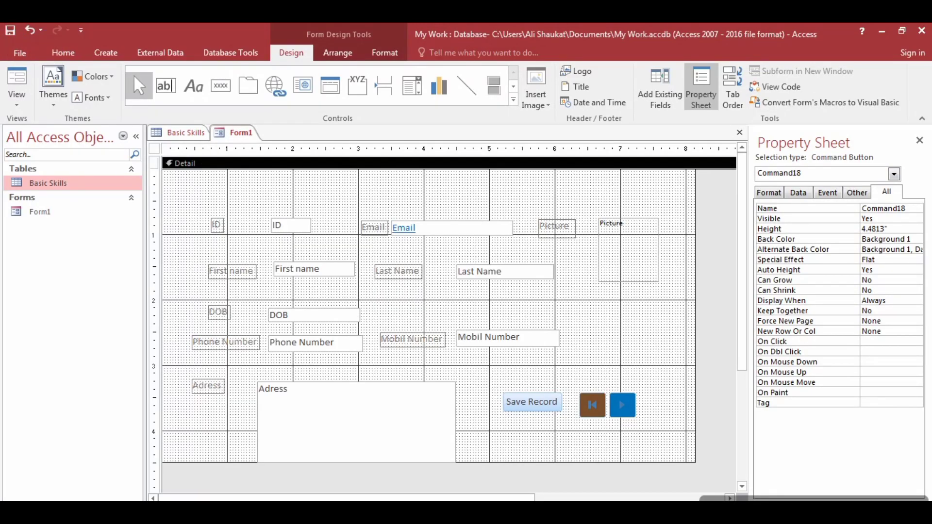
{"action": "left_click", "coordinate": [234, 173]}
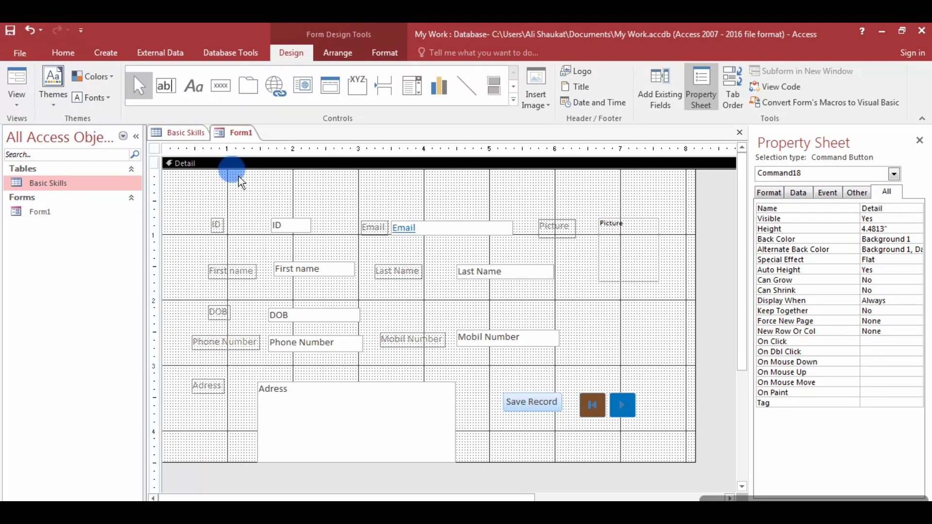
{"action": "left_click", "coordinate": [188, 138]}
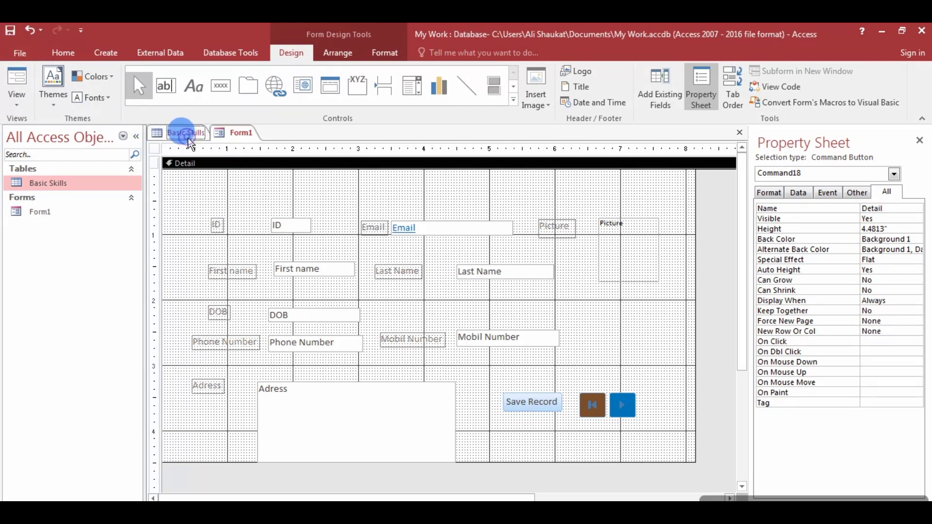
{"action": "left_click", "coordinate": [67, 188]}
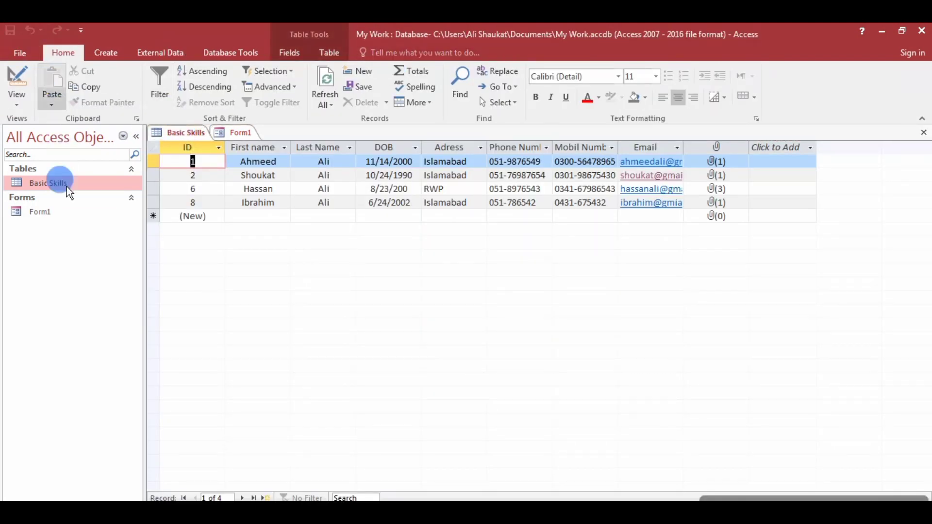
{"action": "left_click", "coordinate": [236, 129]}
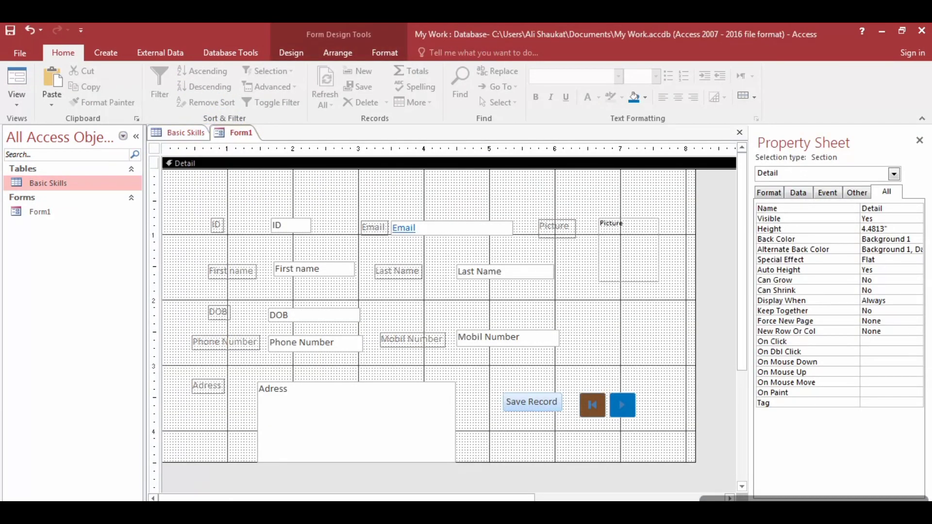
{"action": "left_click", "coordinate": [16, 97]}
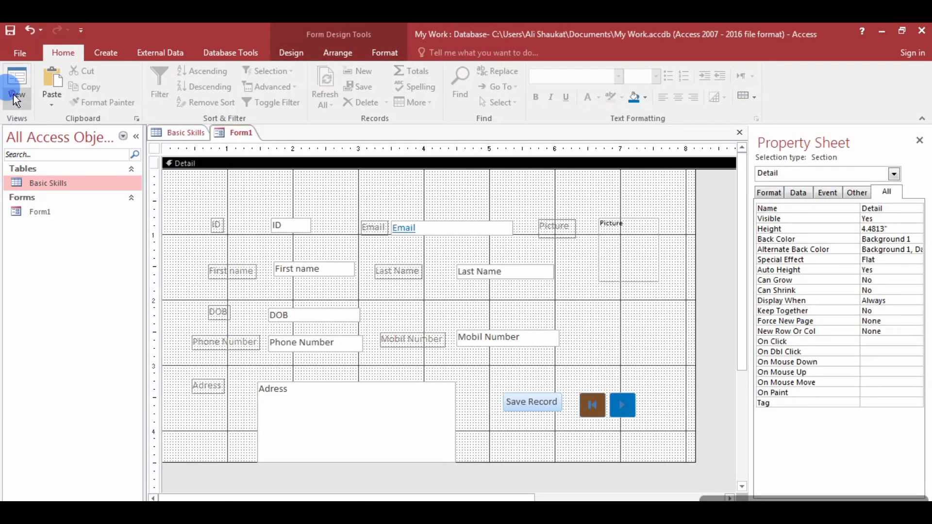
In Form View, step from record 1 through 4 to a blank record, then jump back to the first.
{"action": "left_click", "coordinate": [44, 128]}
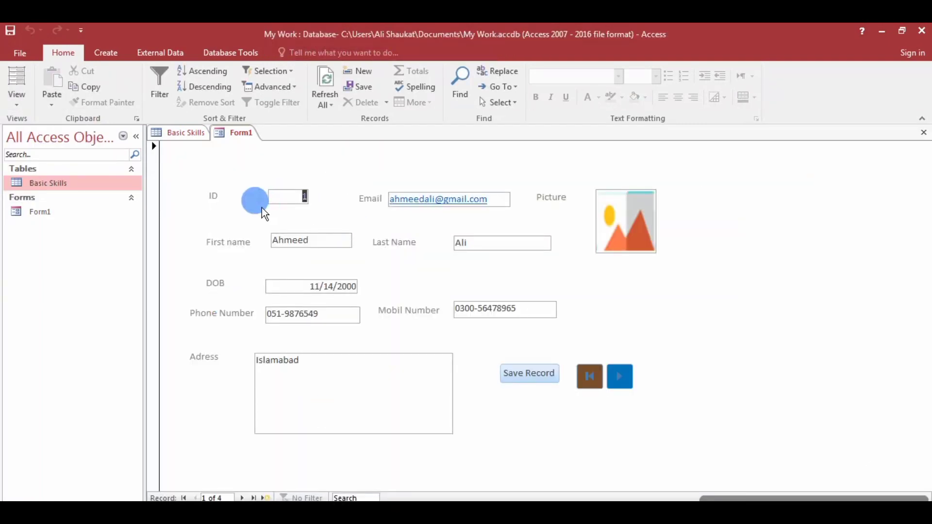
{"action": "left_click", "coordinate": [620, 382]}
{"action": "left_click", "coordinate": [620, 381]}
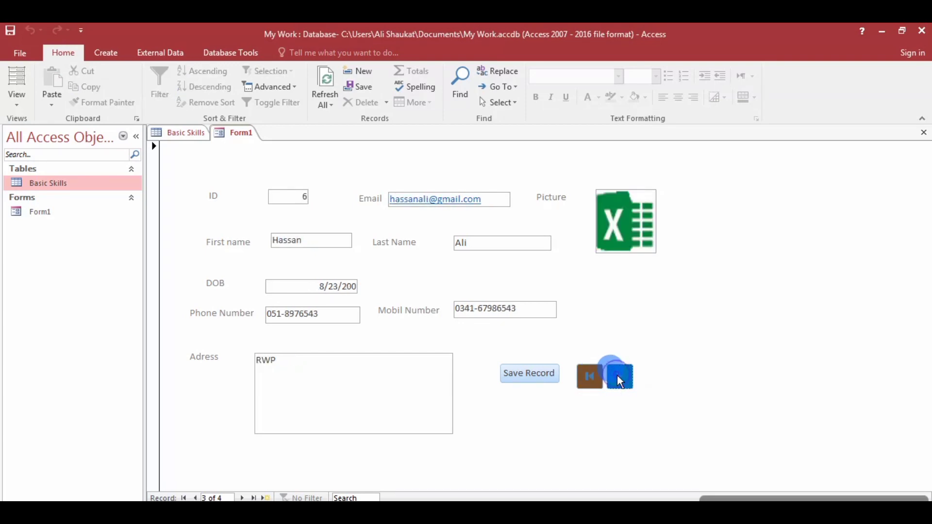
{"action": "left_click", "coordinate": [620, 381]}
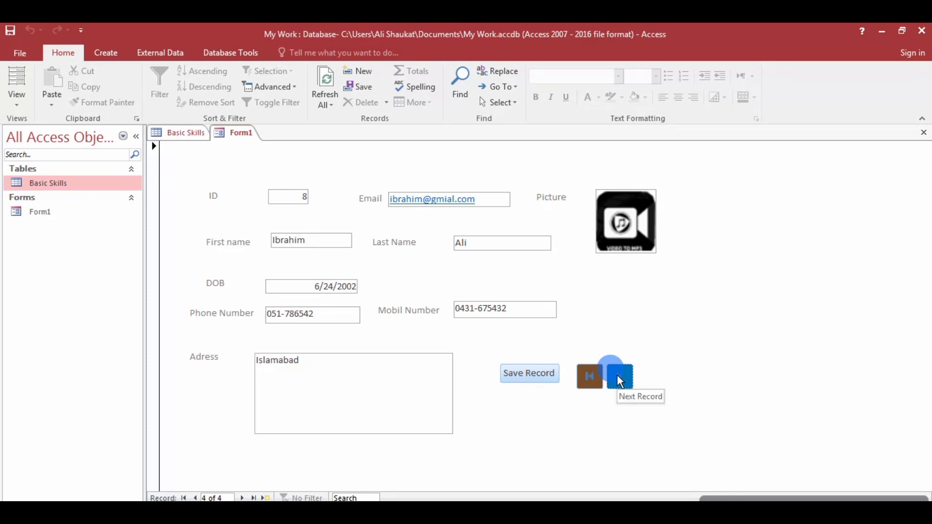
{"action": "left_click", "coordinate": [620, 382]}
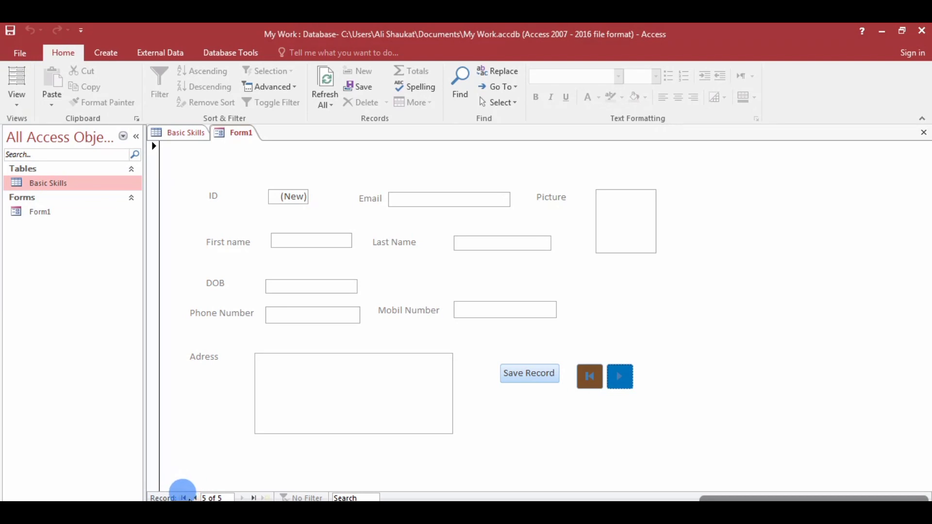
{"action": "left_click", "coordinate": [195, 498]}
{"action": "left_click", "coordinate": [194, 498]}
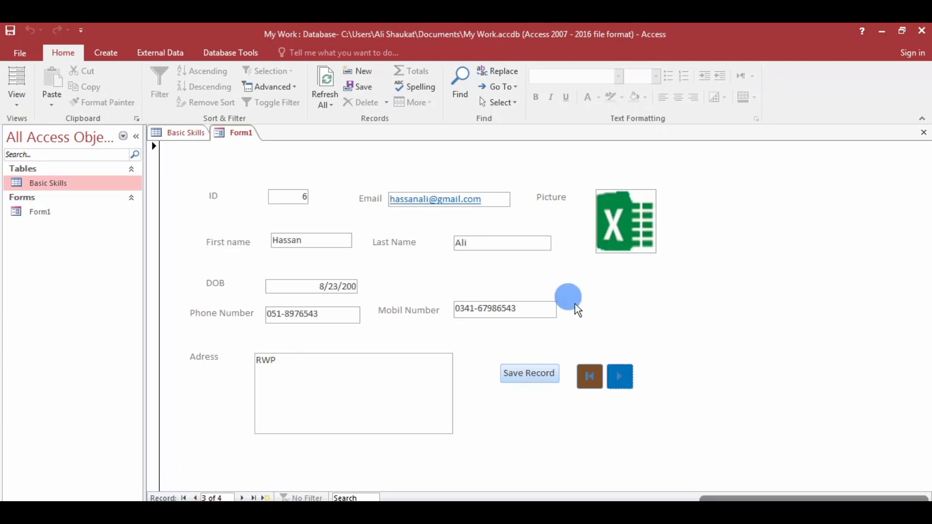
{"action": "left_click", "coordinate": [588, 381]}
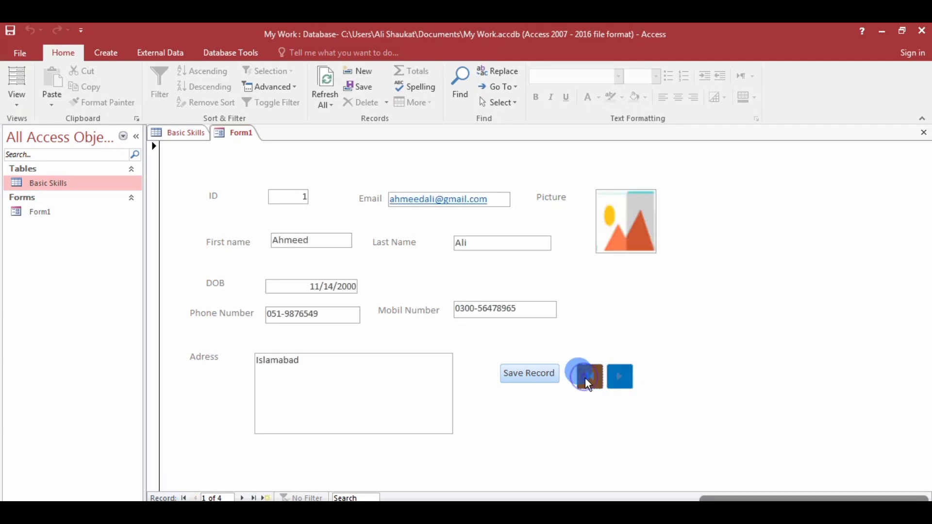
Advance again with Next Record through records 2, 3 and 4 to a new blank record.
{"action": "left_click", "coordinate": [626, 382]}
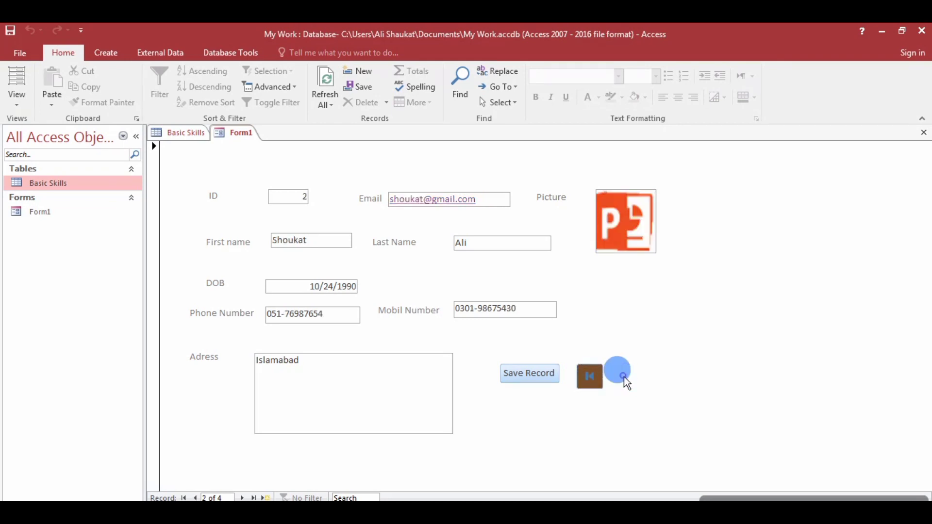
{"action": "left_click", "coordinate": [626, 382]}
{"action": "left_click", "coordinate": [626, 382]}
{"action": "left_click", "coordinate": [626, 382]}
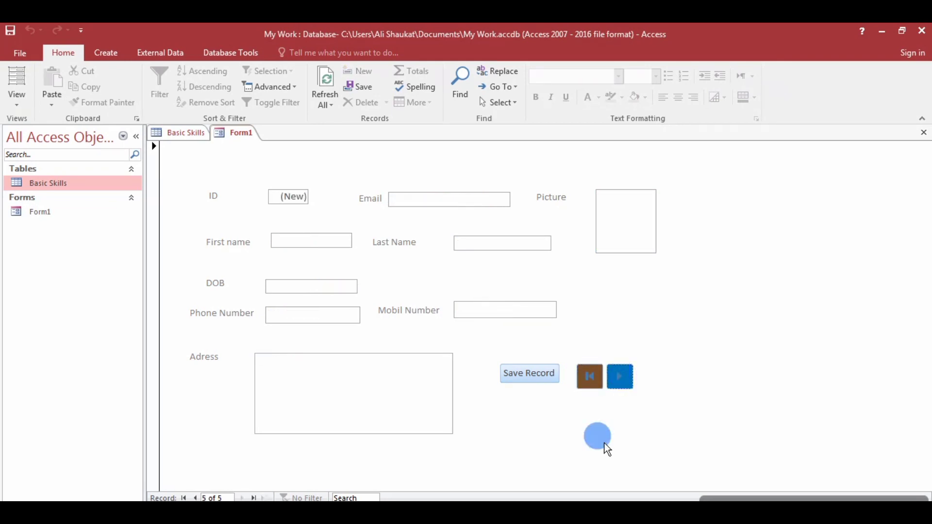